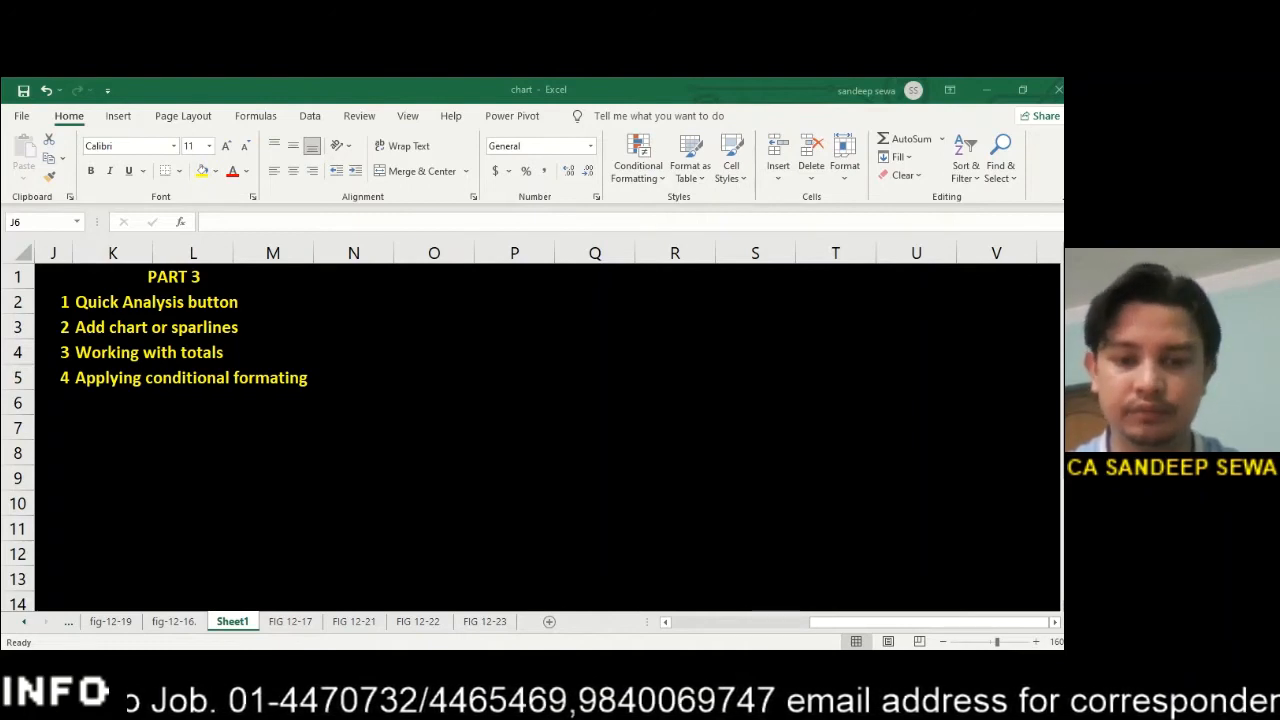
{"action": "left_click", "coordinate": [493, 431]}
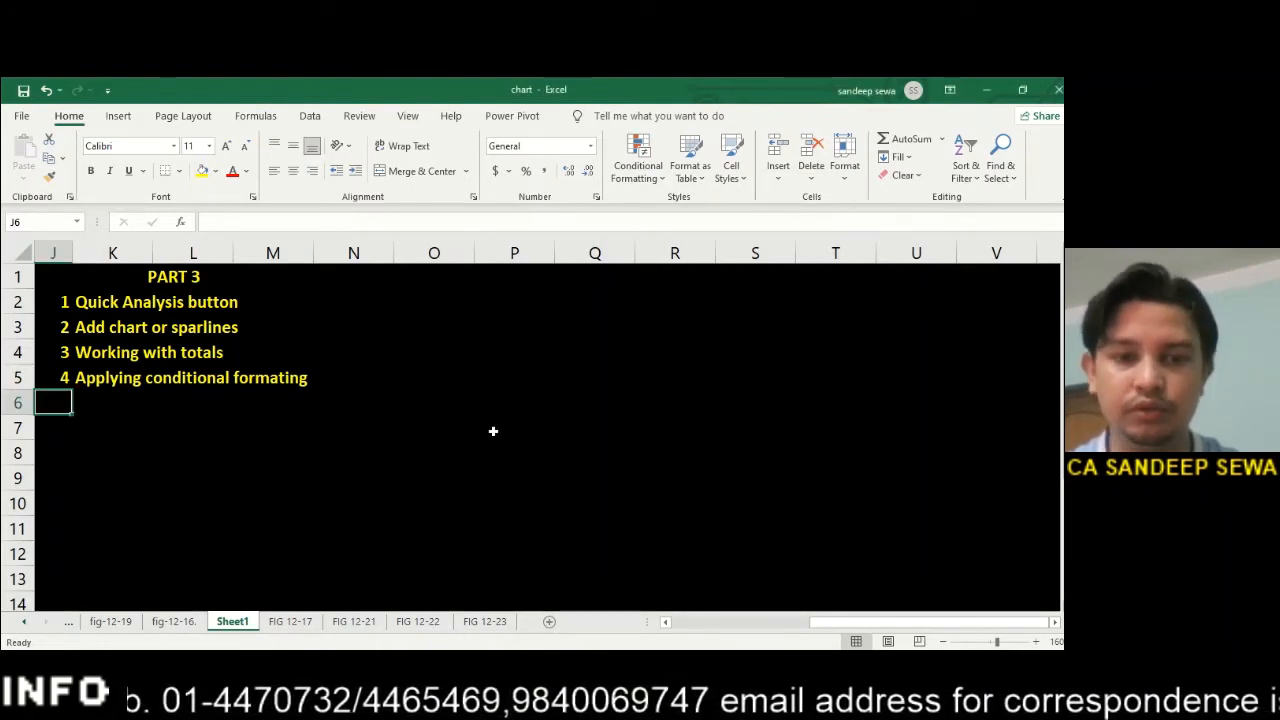
{"action": "left_click", "coordinate": [493, 431]}
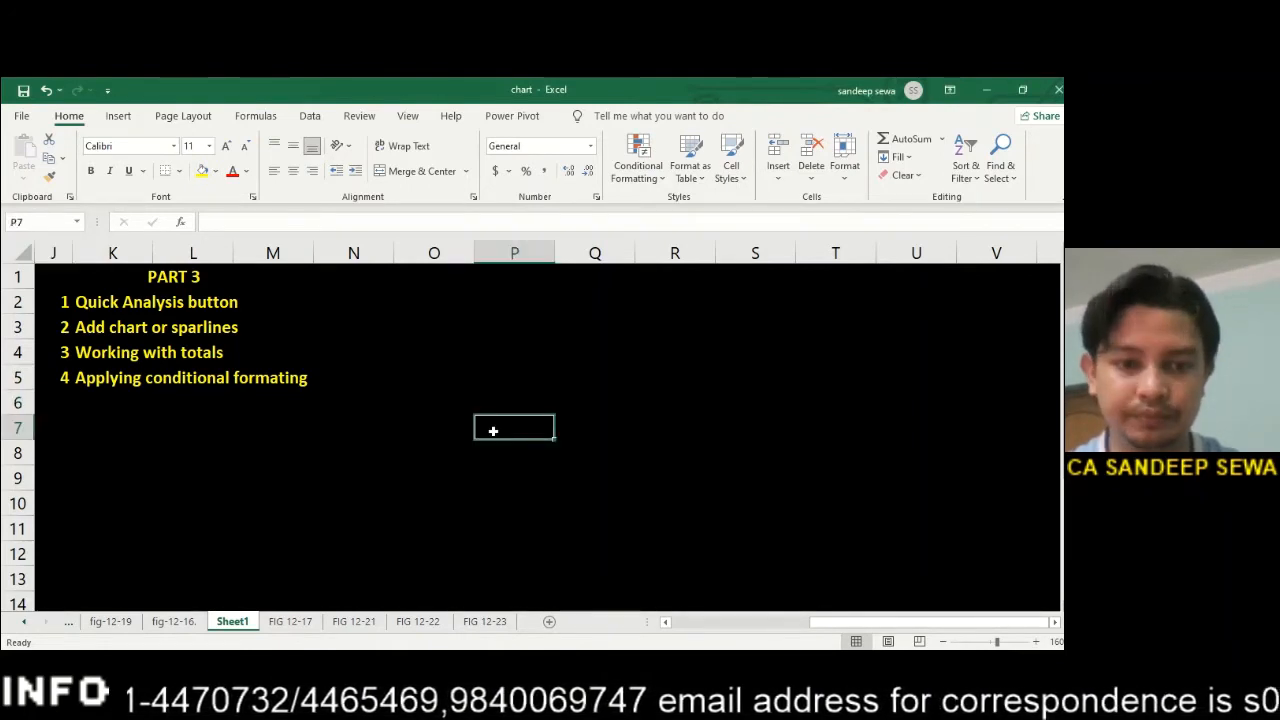
{"action": "left_click", "coordinate": [290, 621]}
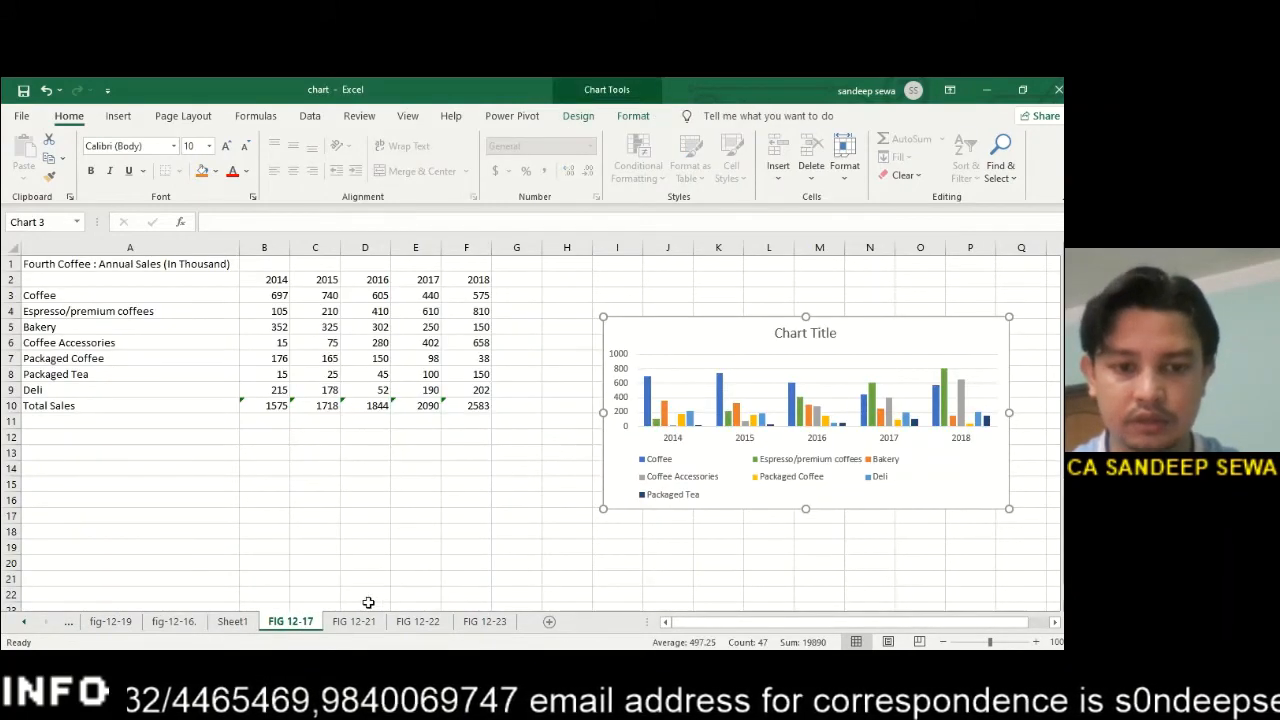
{"action": "left_click", "coordinate": [344, 626]}
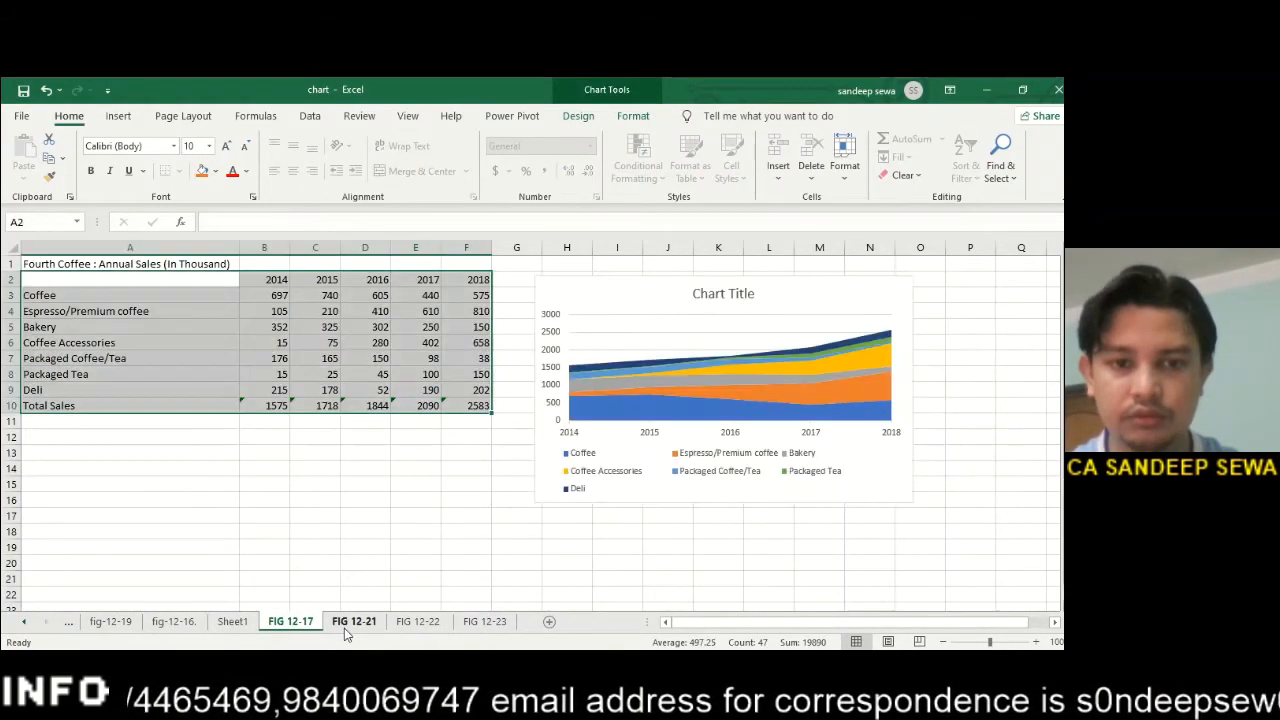
{"action": "left_click", "coordinate": [292, 622]}
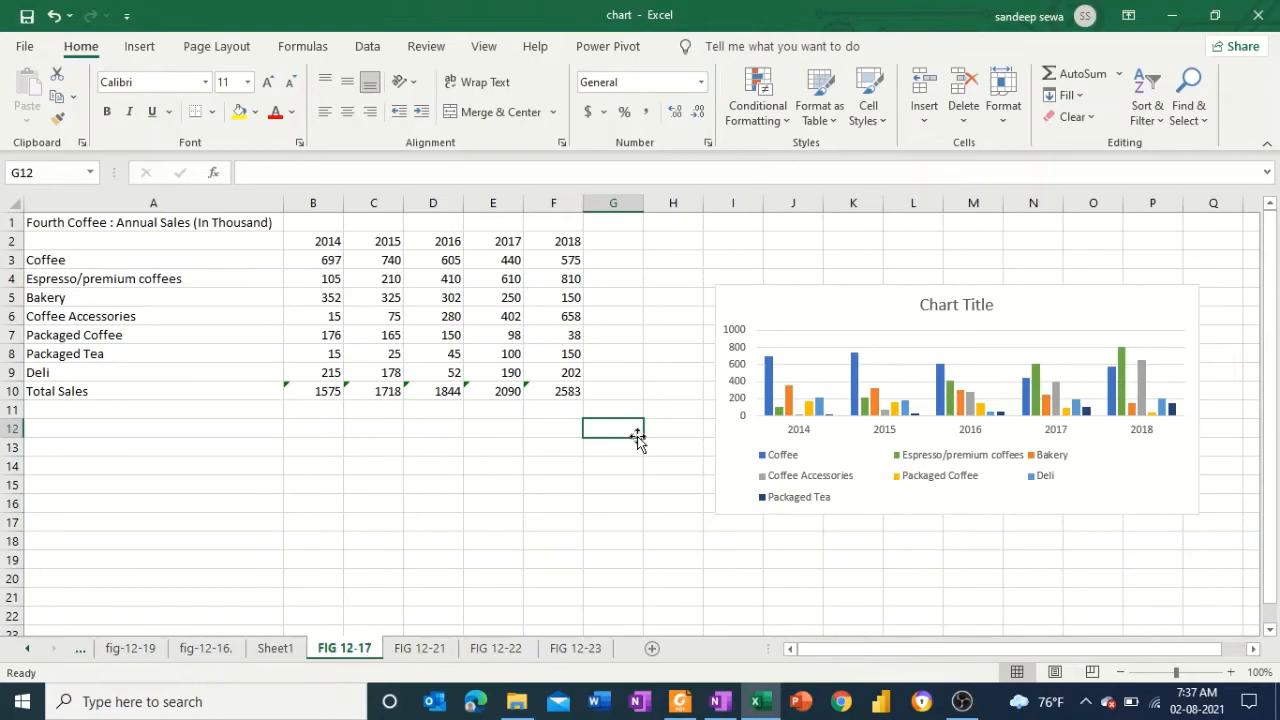
Delete the existing area chart from the FIG 12-21 sheet.
{"action": "left_click", "coordinate": [428, 650]}
{"action": "left_click", "coordinate": [716, 245]}
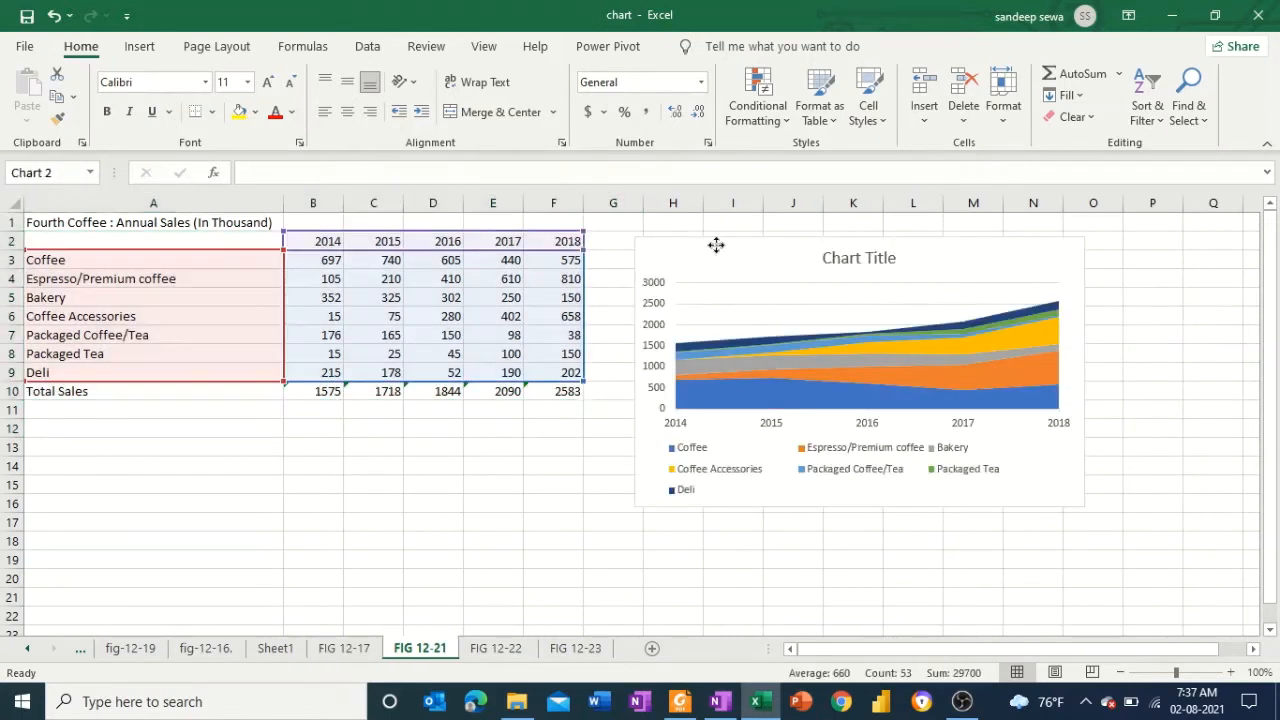
{"action": "key", "text": "Delete"}
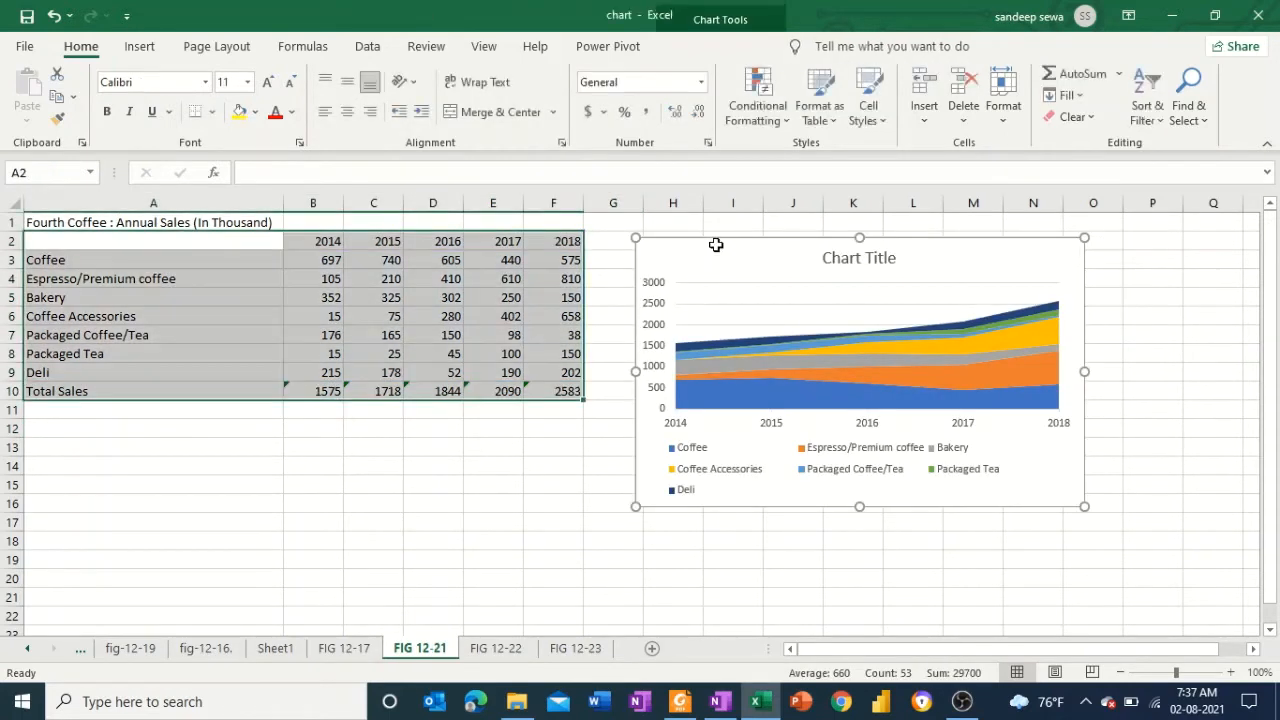
Select the annual sales data A2:F9, including the headings but leaving out the Total Sales row.
{"action": "left_click", "coordinate": [177, 274]}
{"action": "key", "text": "Up"}
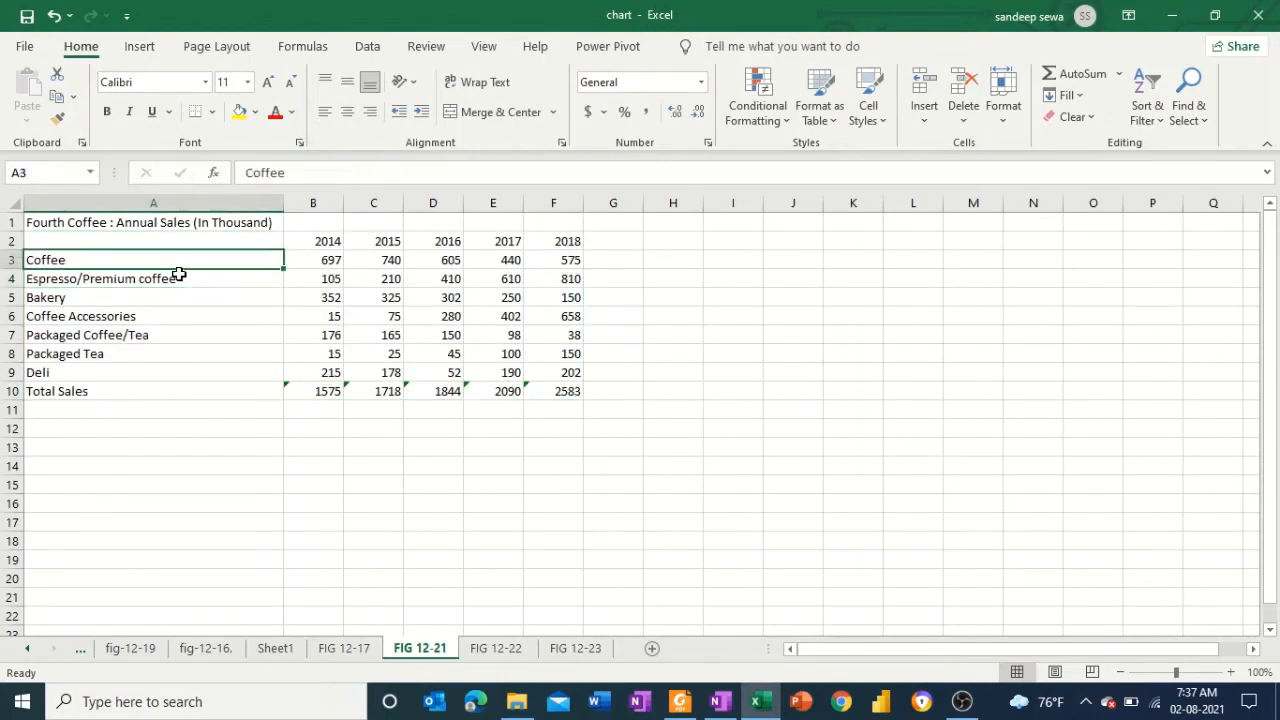
{"action": "key", "text": "Up"}
{"action": "key", "text": "shift+Right"}
{"action": "key", "text": "shift+Right"}
{"action": "key", "text": "shift+Down"}
{"action": "key", "text": "shift+Down"}
{"action": "key", "text": "shift+Down"}
{"action": "key", "text": "shift+Right"}
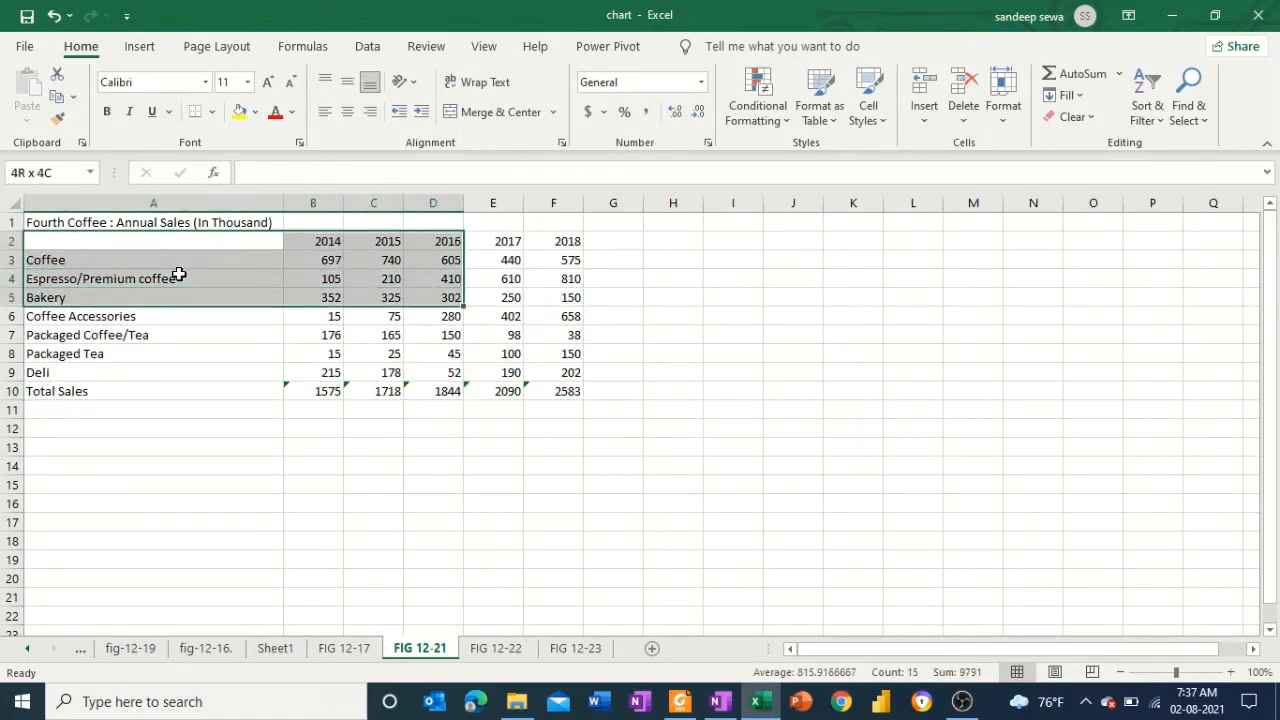
{"action": "key", "text": "shift+Down"}
{"action": "key", "text": "shift+Down"}
{"action": "key", "text": "shift+Right"}
{"action": "key", "text": "shift+Down"}
{"action": "key", "text": "shift+Right"}
{"action": "key", "text": "shift+Down"}
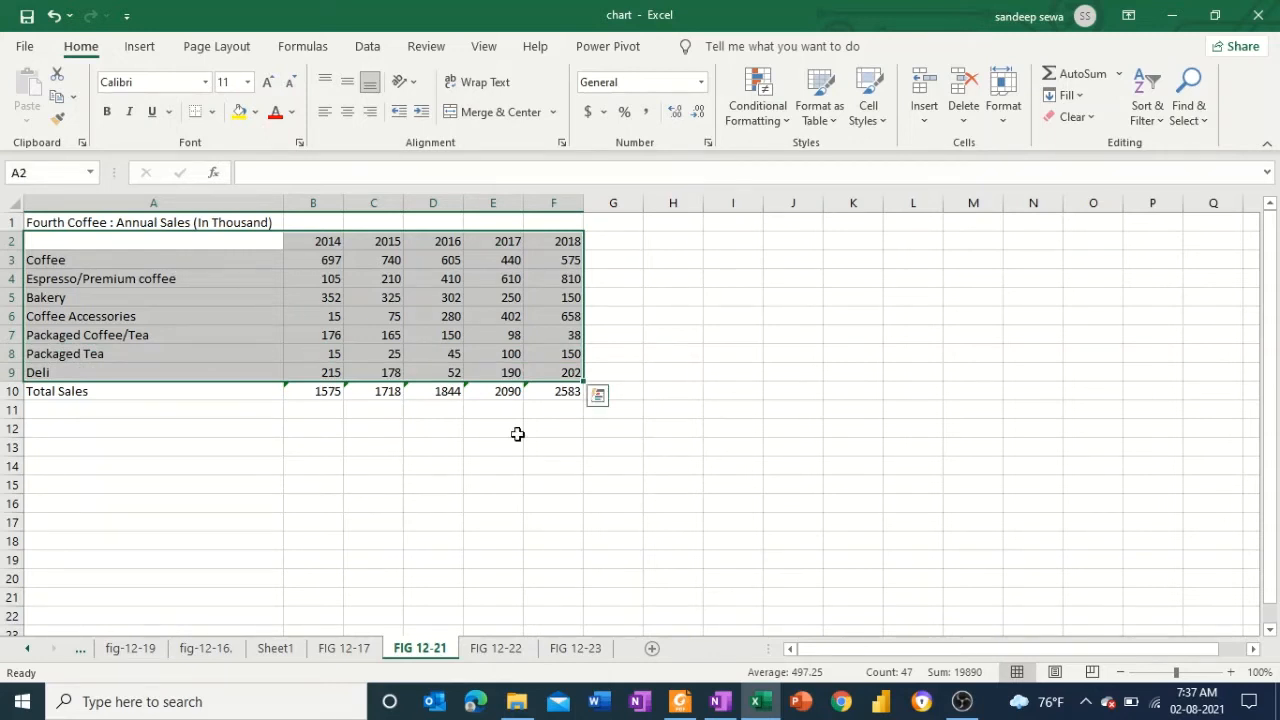
Open Quick Analysis for the selected sales data and look through its Formatting, Charts, Totals, Tables and Sparklines options.
{"action": "left_click", "coordinate": [596, 398]}
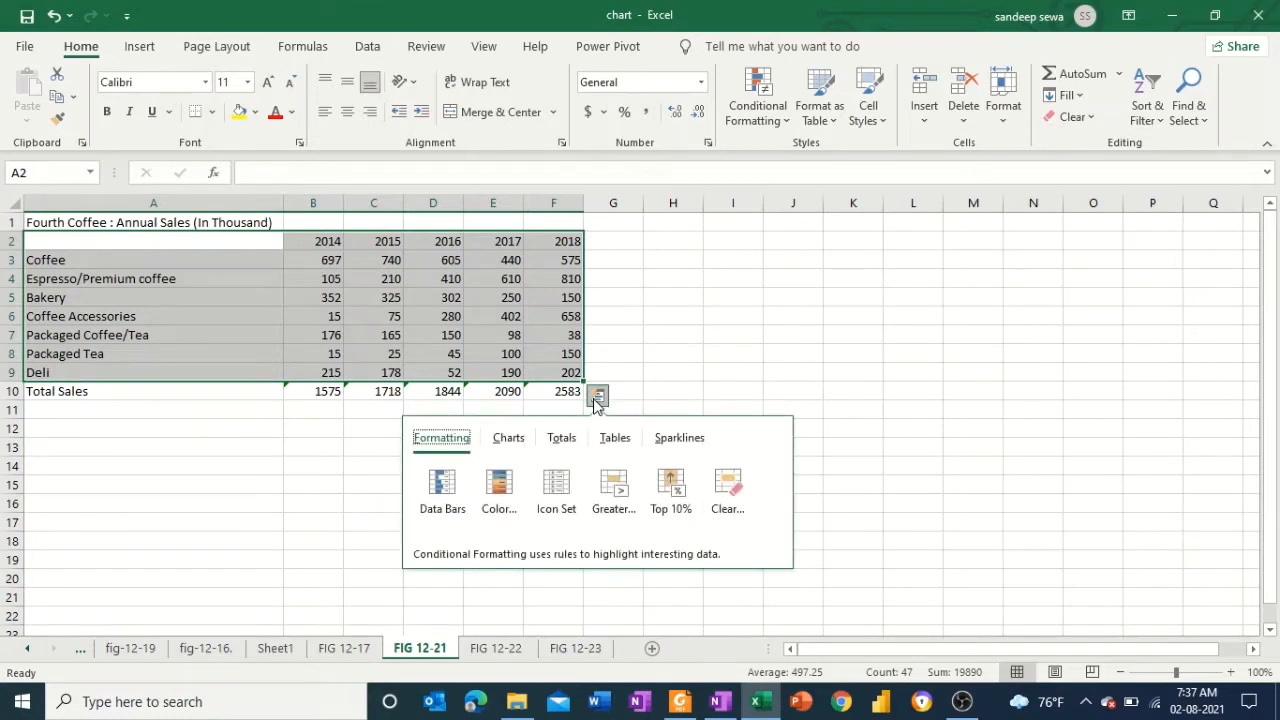
{"action": "key", "text": "Right"}
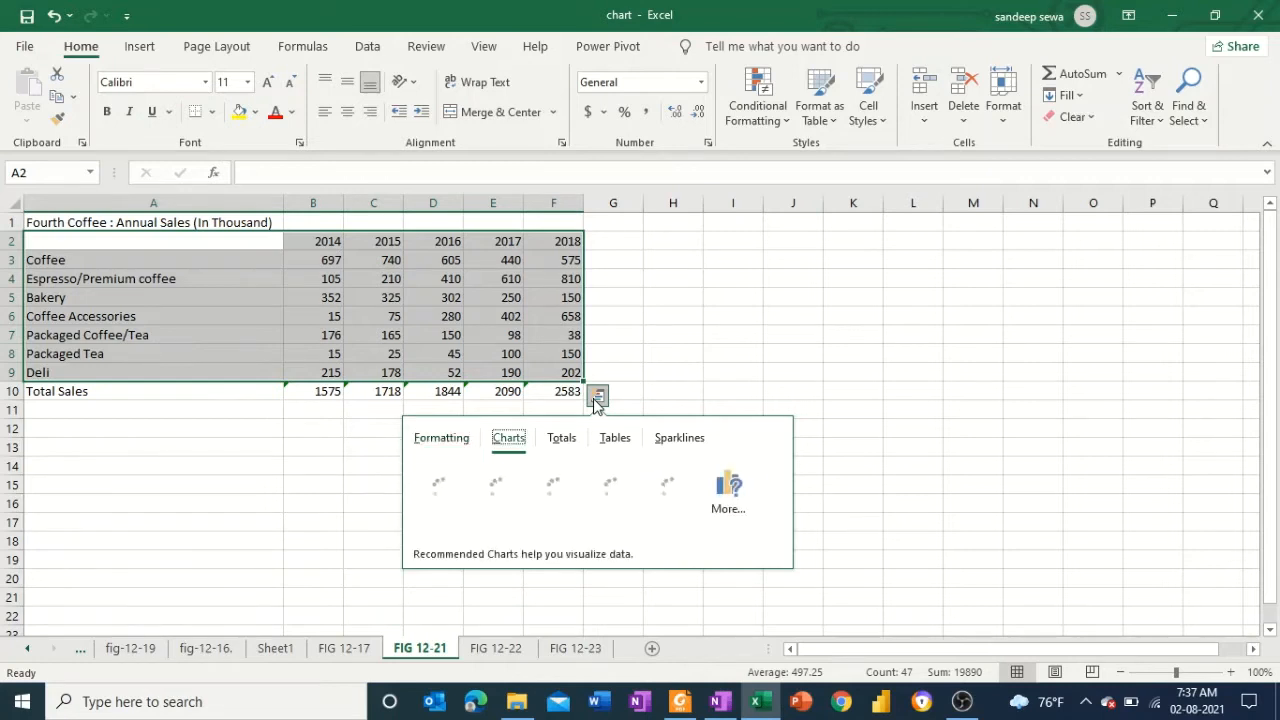
{"action": "key", "text": "Right"}
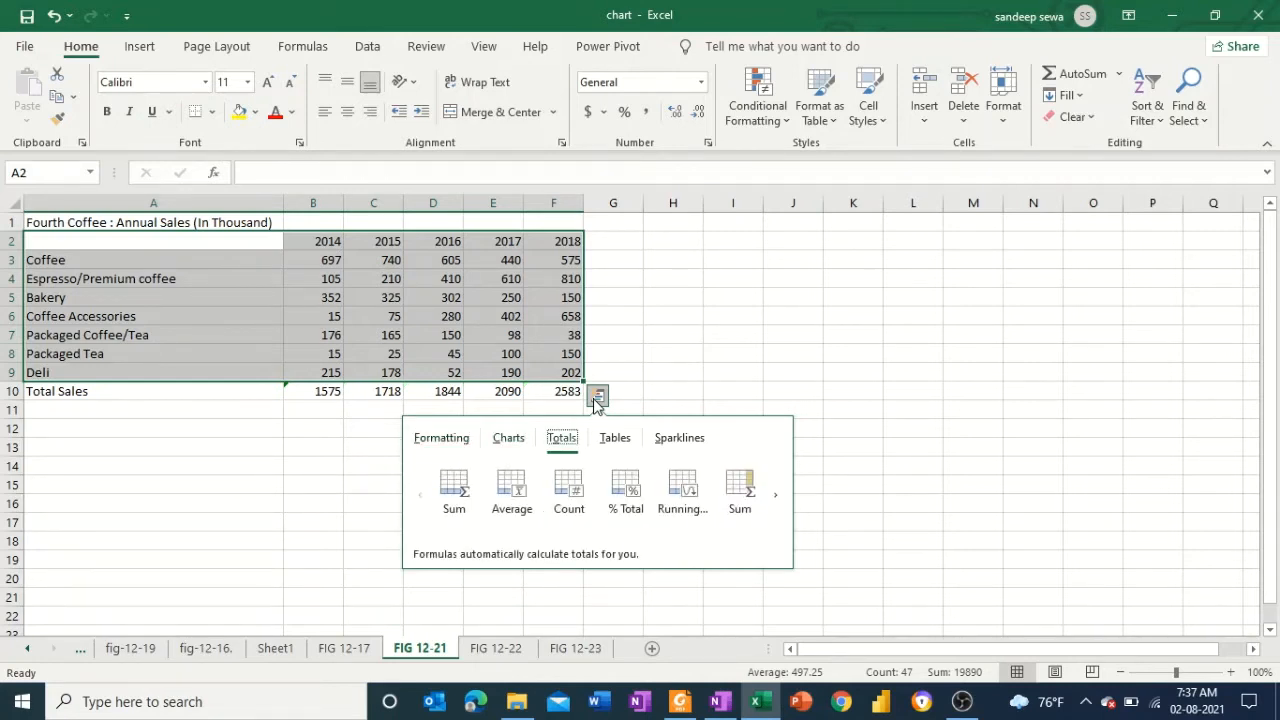
{"action": "key", "text": "Right"}
{"action": "key", "text": "Right"}
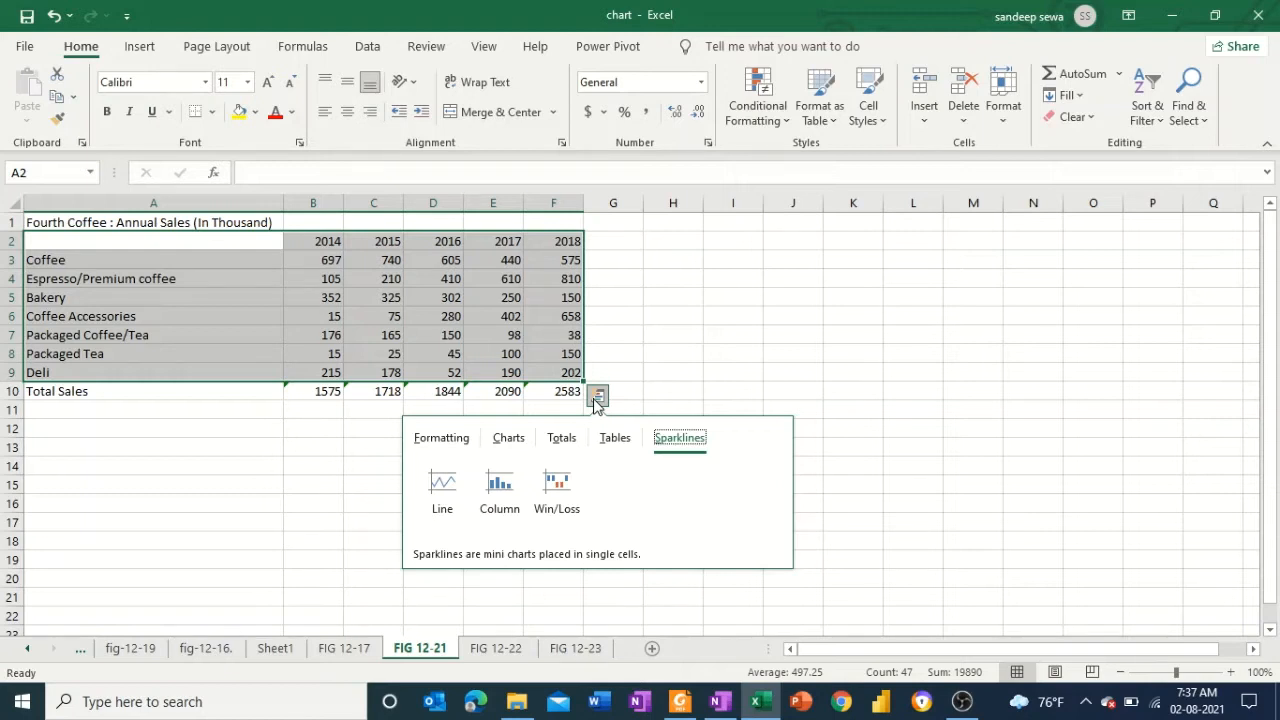
{"action": "key", "text": "Left"}
{"action": "key", "text": "Left"}
{"action": "key", "text": "Left"}
{"action": "key", "text": "Left"}
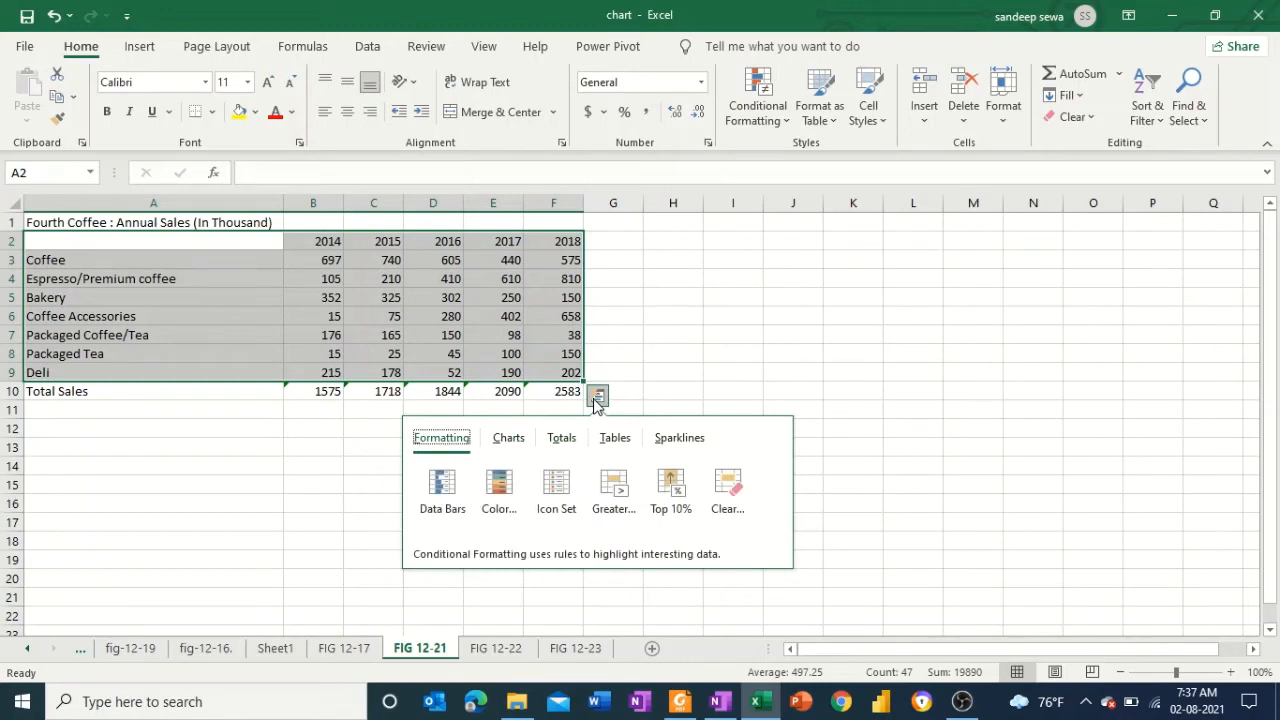
Insert the recommended stacked area chart of the selected sales data with Quick Analysis and place it beside the table.
{"action": "left_click", "coordinate": [513, 442]}
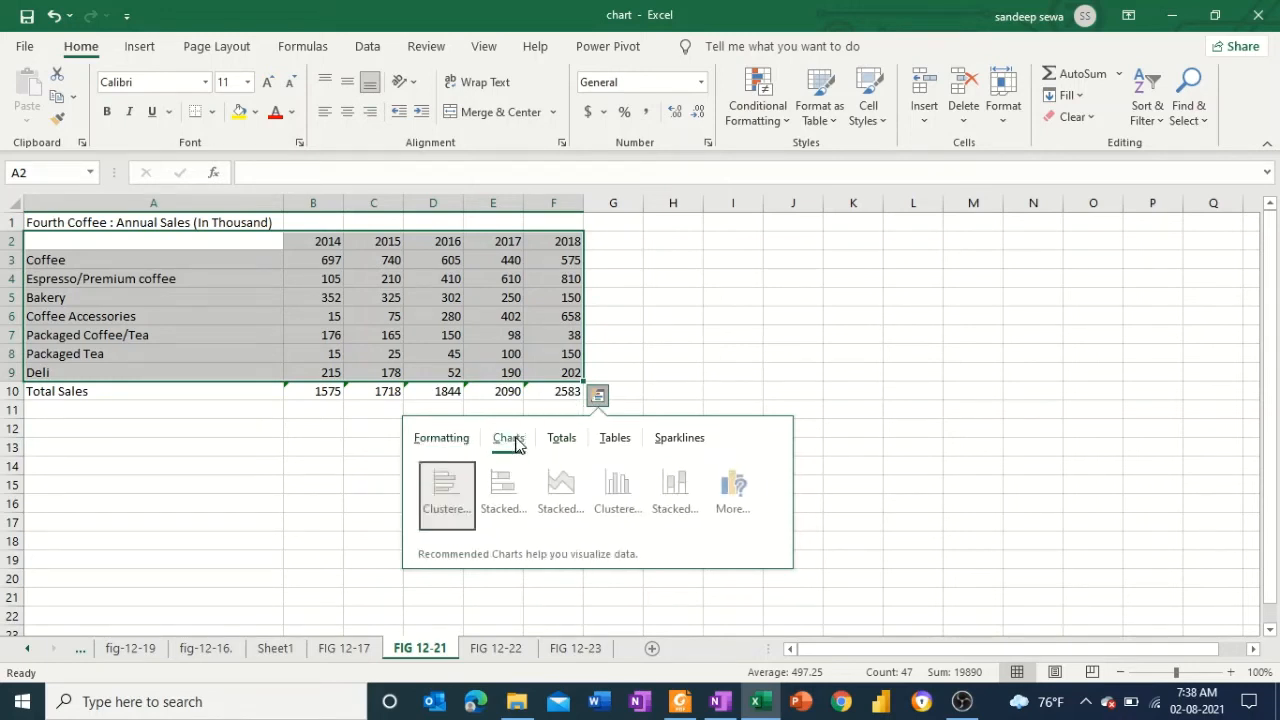
{"action": "left_click", "coordinate": [546, 505]}
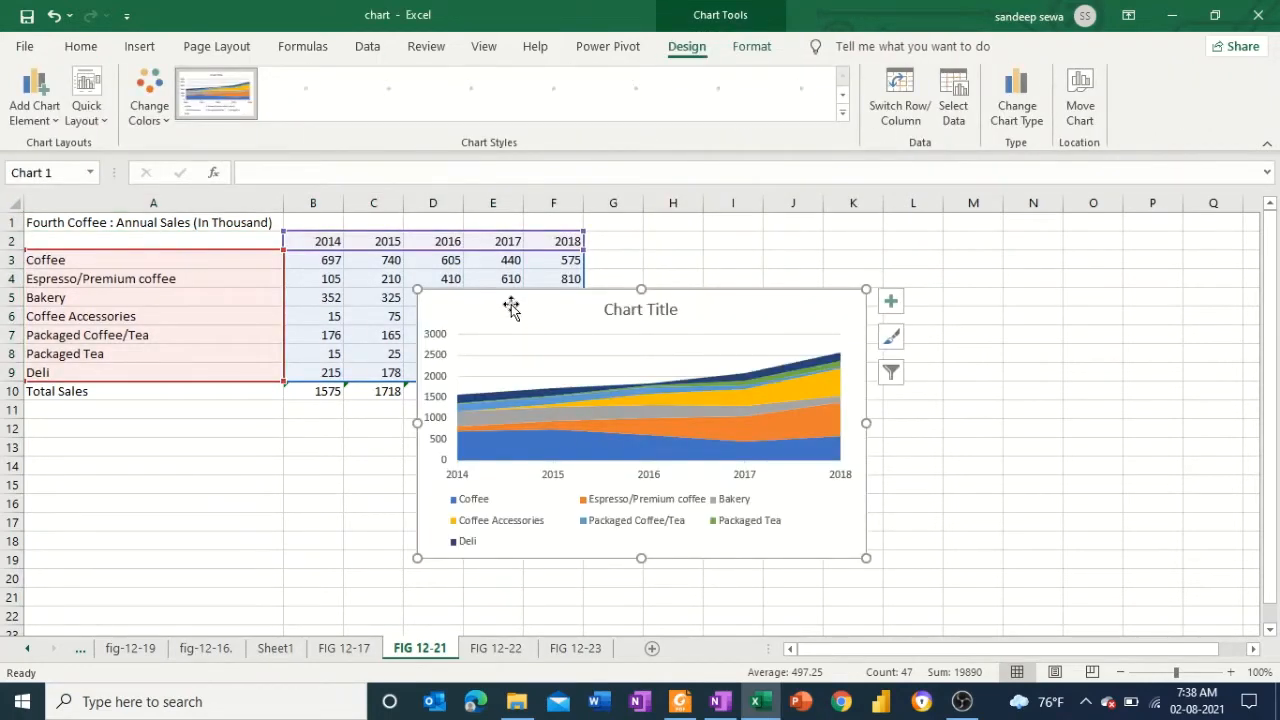
{"action": "mouse_move", "coordinate": [511, 309]}
{"action": "left_mouse_down"}
{"action": "mouse_move", "coordinate": [674, 337]}
{"action": "mouse_move", "coordinate": [746, 237]}
{"action": "mouse_move", "coordinate": [745, 250]}
{"action": "left_mouse_up"}
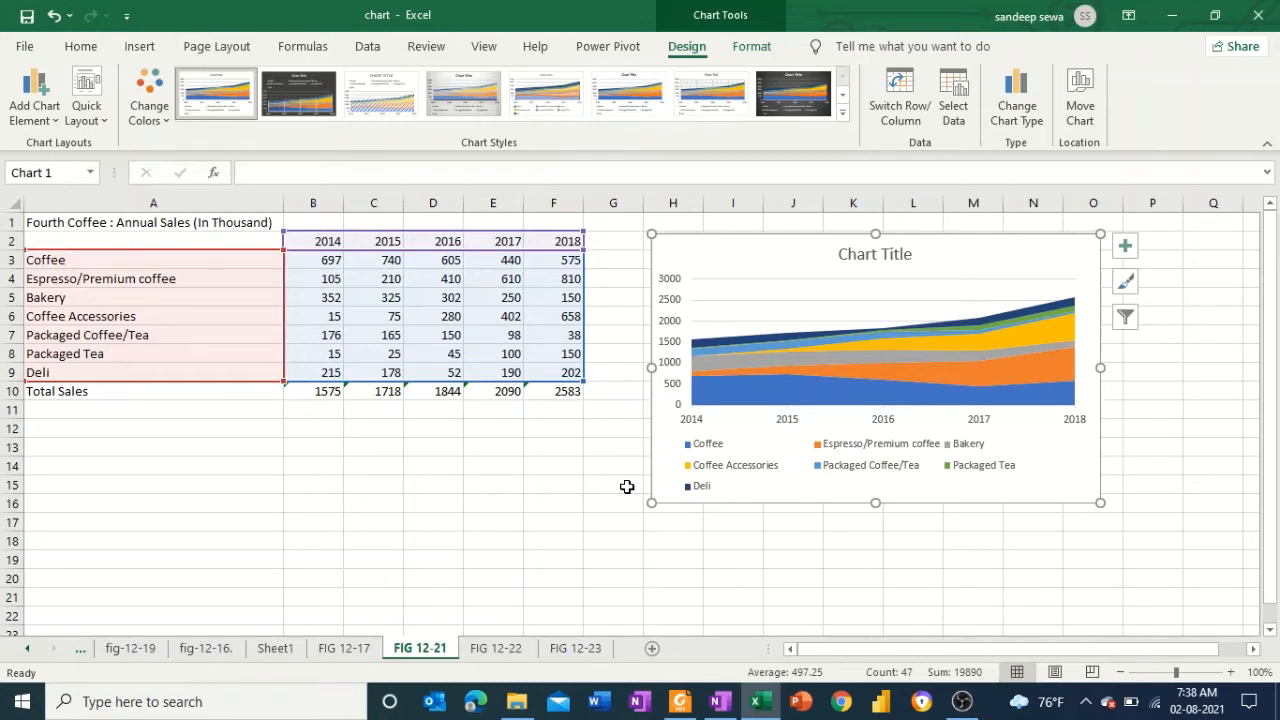
Delete the stacked area chart placed beside the sales table.
{"action": "left_click", "coordinate": [326, 518]}
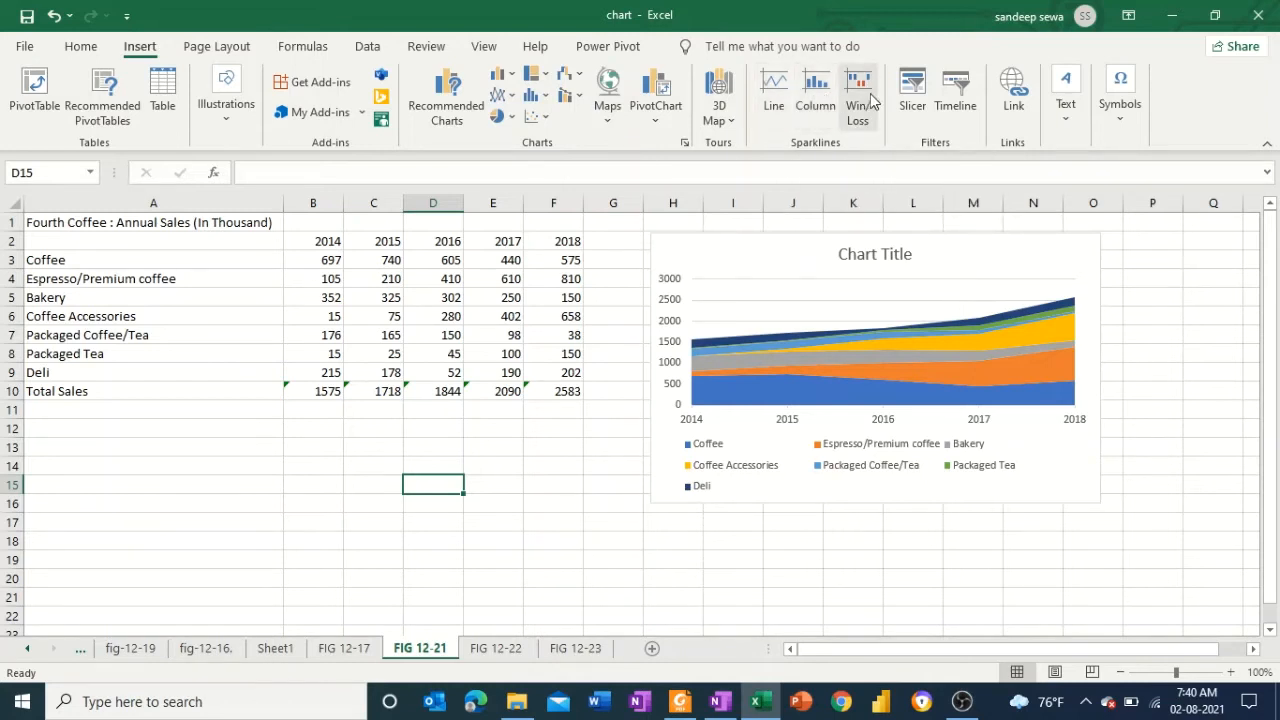
{"action": "left_click", "coordinate": [737, 258]}
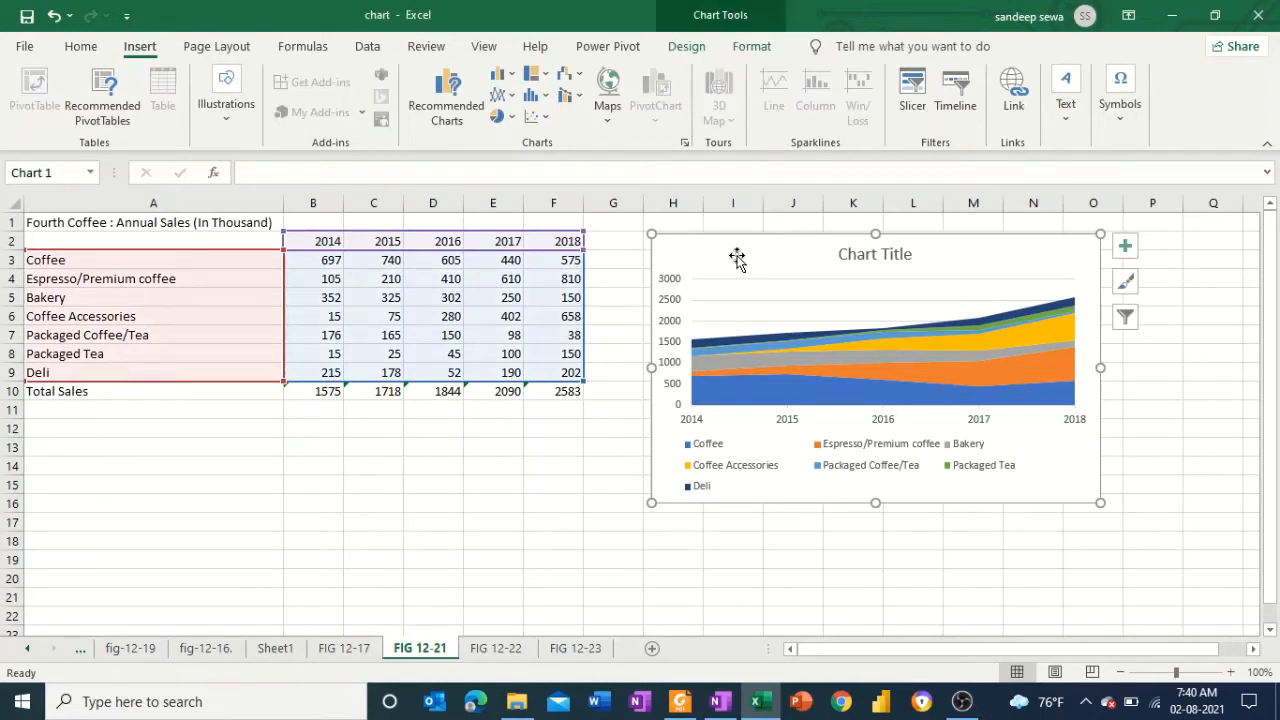
{"action": "left_click_drag", "start_coordinate": [737, 258], "coordinate": [766, 291]}
{"action": "key", "text": "Delete"}
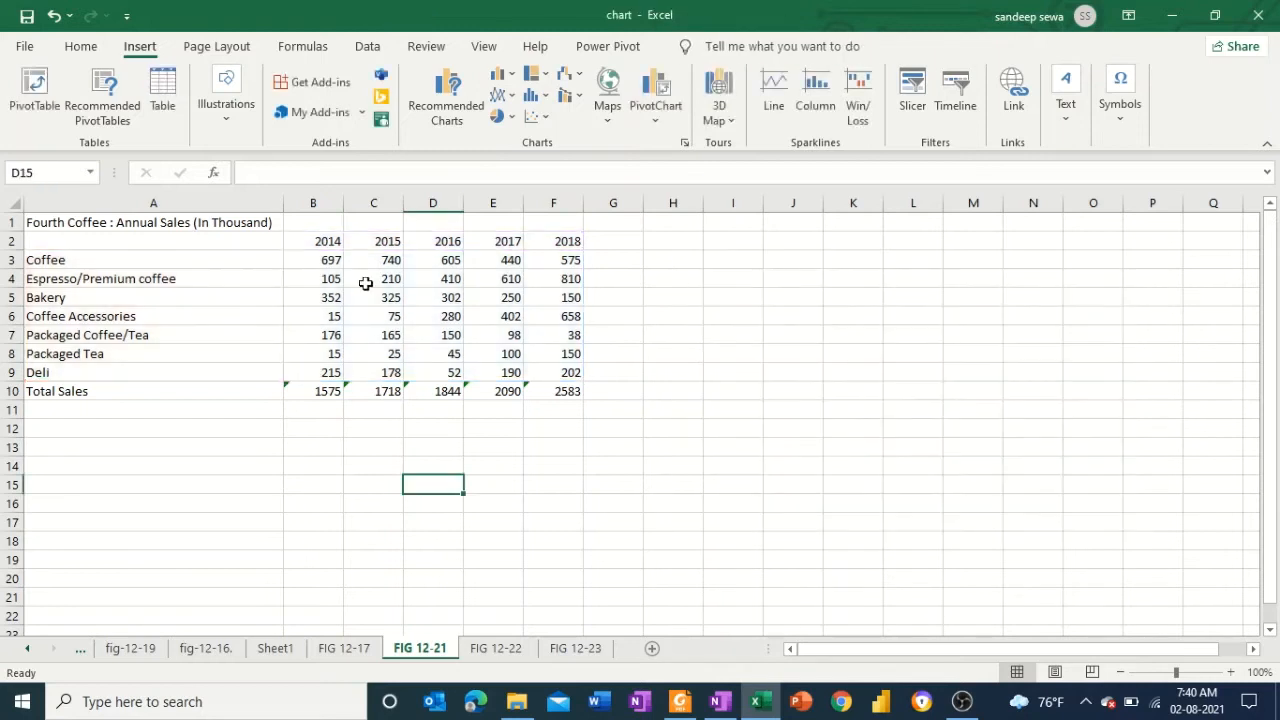
{"action": "left_click", "coordinate": [184, 248]}
{"action": "key", "text": "Down"}
{"action": "key", "text": "Down"}
{"action": "key", "text": "Down"}
{"action": "key", "text": "Down"}
{"action": "key", "text": "Down"}
{"action": "key", "text": "Down"}
{"action": "key", "text": "Down"}
{"action": "key", "text": "Down"}
{"action": "key", "text": "shift+Right"}
{"action": "key", "text": "shift+Right"}
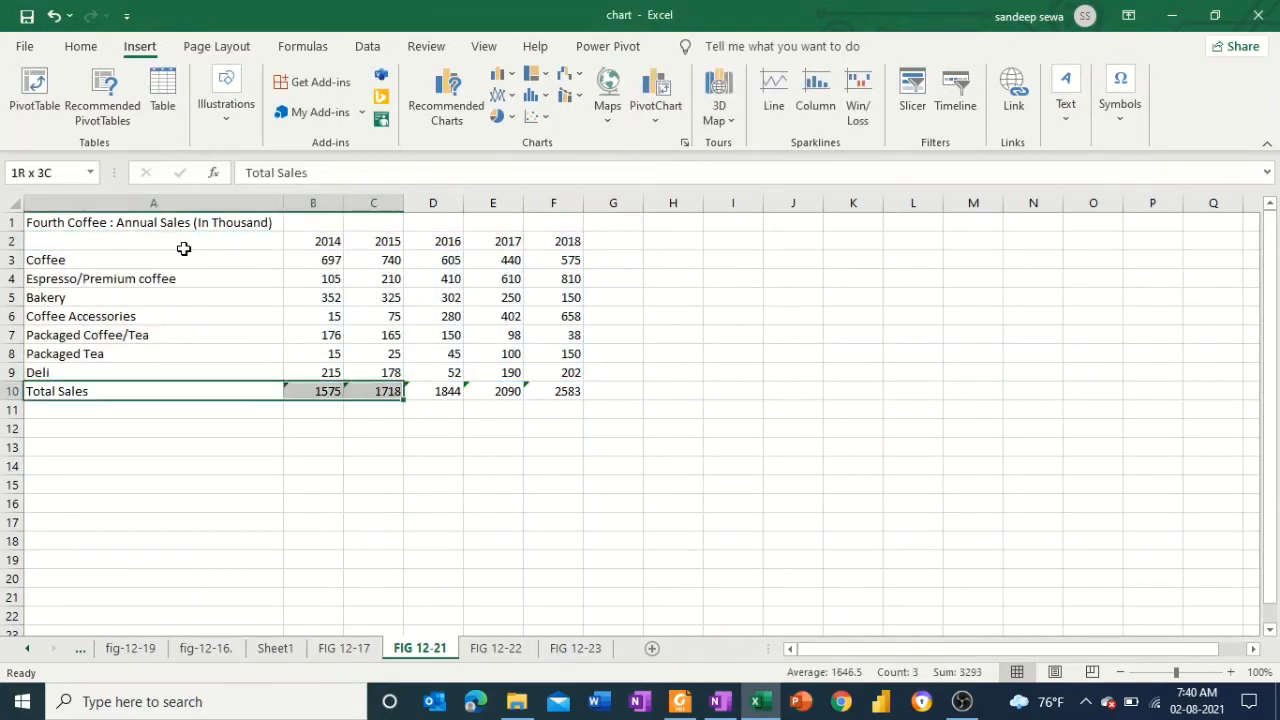
{"action": "key", "text": "shift+Right"}
{"action": "key", "text": "Up"}
{"action": "key", "text": "Up"}
{"action": "key", "text": "Up"}
{"action": "key", "text": "Up"}
{"action": "key", "text": "Up"}
{"action": "key", "text": "Up"}
{"action": "key", "text": "Up"}
{"action": "key", "text": "Up"}
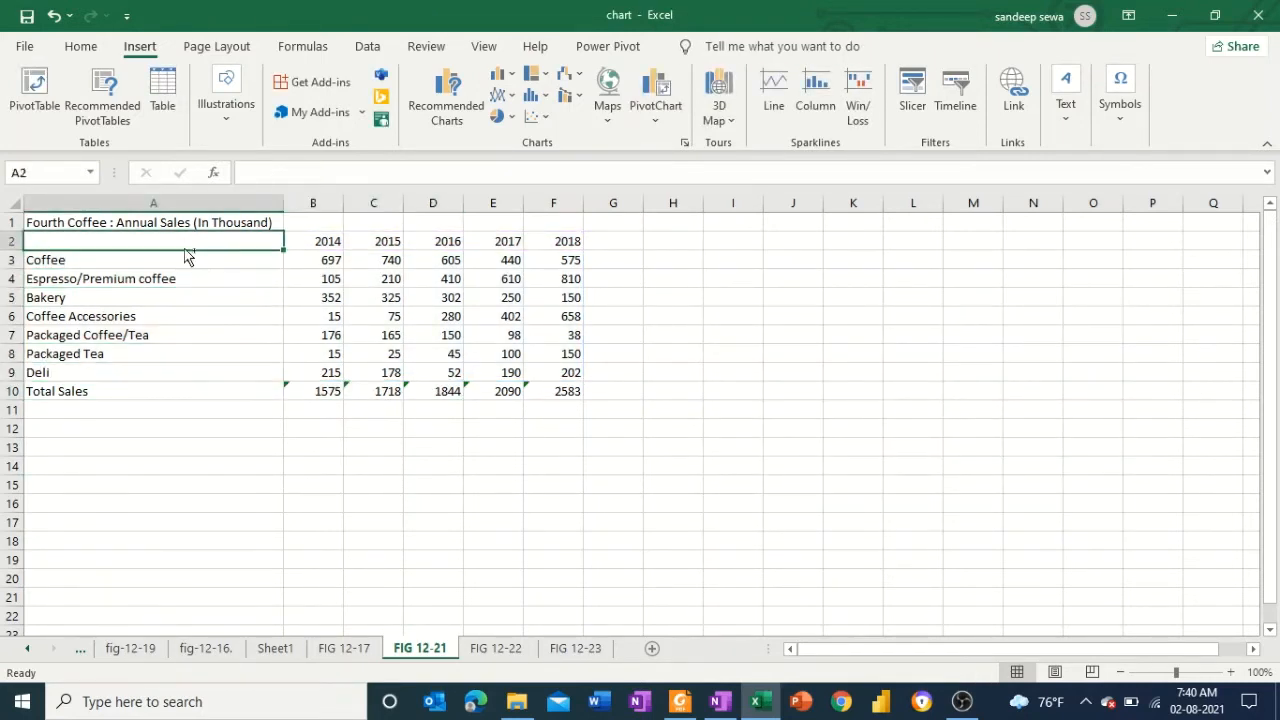
Select the range A2:F9 of the sales table without the Total Sales row.
{"action": "key", "text": "shift+Right"}
{"action": "key", "text": "shift+Right"}
{"action": "key", "text": "shift+Right"}
{"action": "key", "text": "shift+Right"}
{"action": "key", "text": "shift+Right"}
{"action": "key", "text": "shift+Down"}
{"action": "key", "text": "shift+Down"}
{"action": "key", "text": "shift+Down"}
{"action": "key", "text": "shift+Down"}
{"action": "key", "text": "shift+Down"}
{"action": "key", "text": "shift+Down"}
{"action": "key", "text": "shift+Down"}
{"action": "key", "text": "shift+Down"}
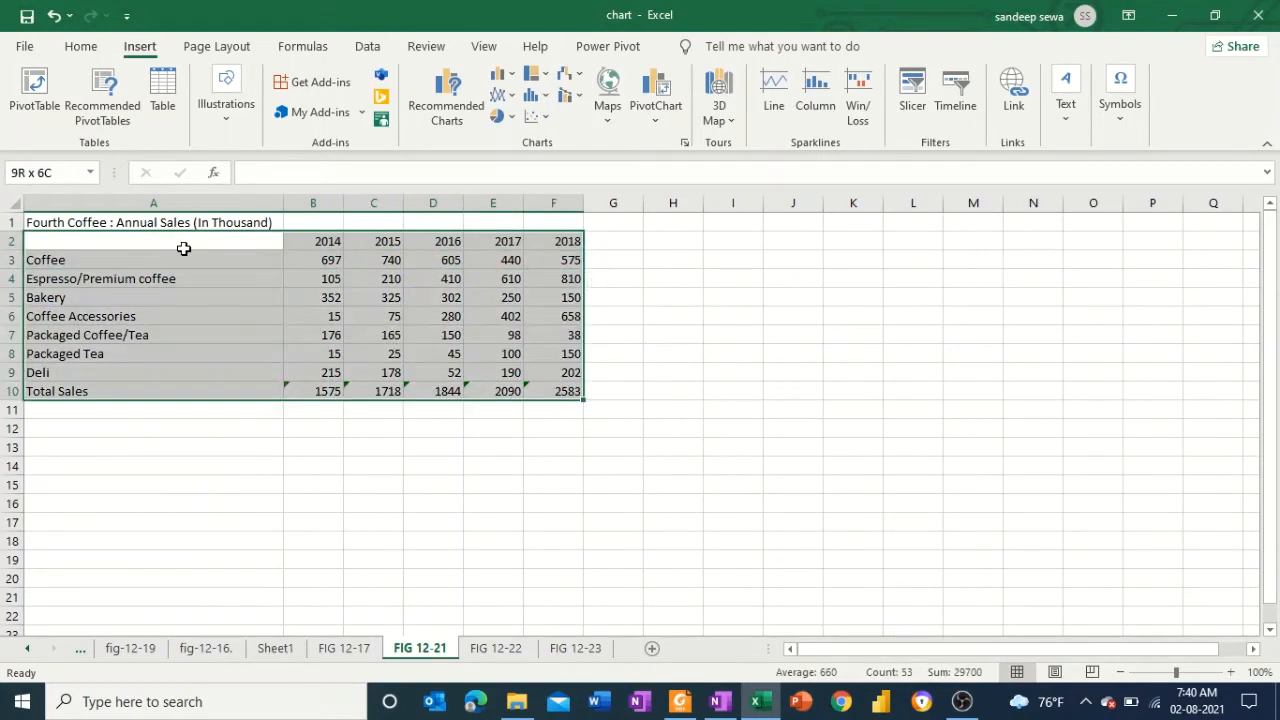
{"action": "key", "text": "shift+Up"}
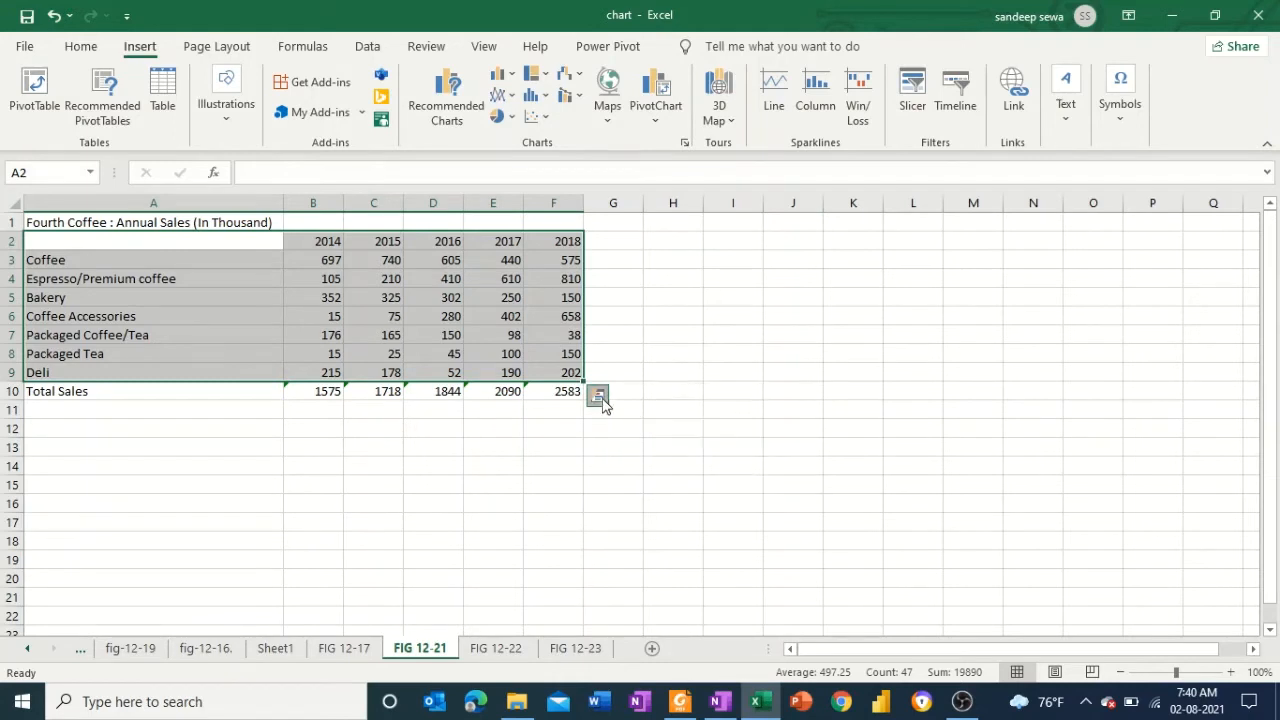
Review the Quick Analysis chart suggestions and the full set of recommended charts for the selection without inserting one.
{"action": "left_click", "coordinate": [598, 397]}
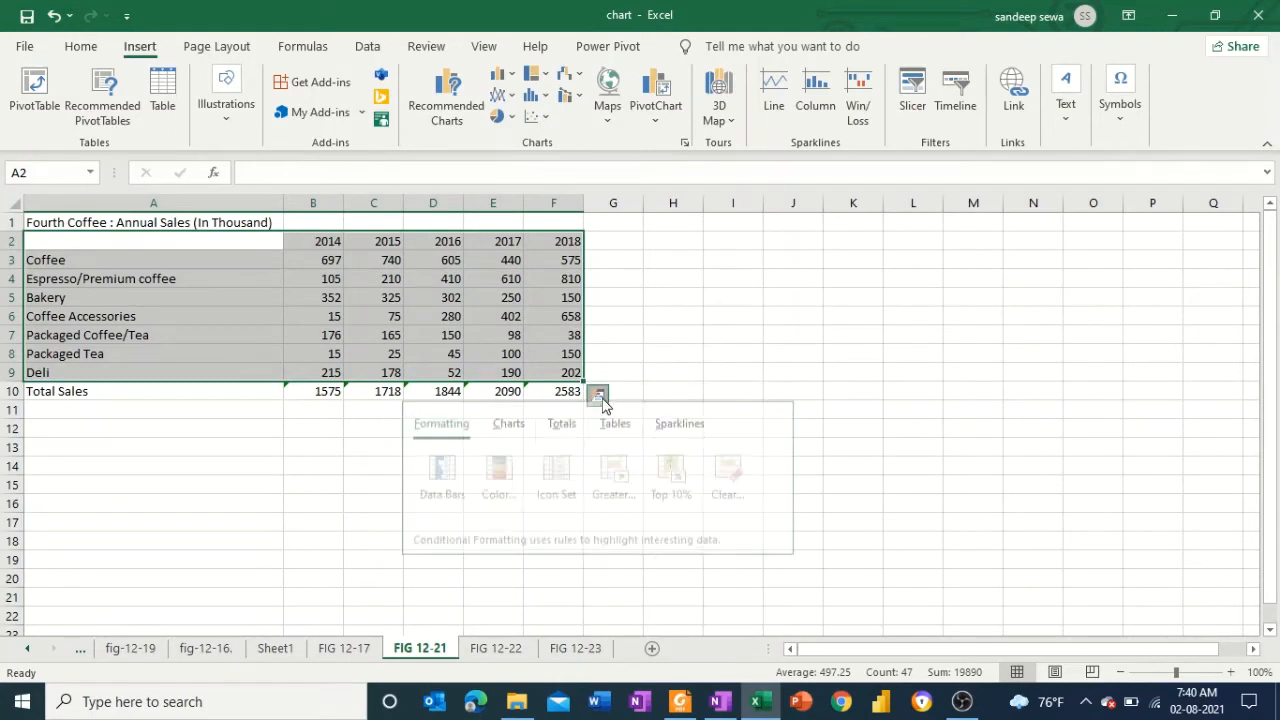
{"action": "left_click", "coordinate": [506, 440]}
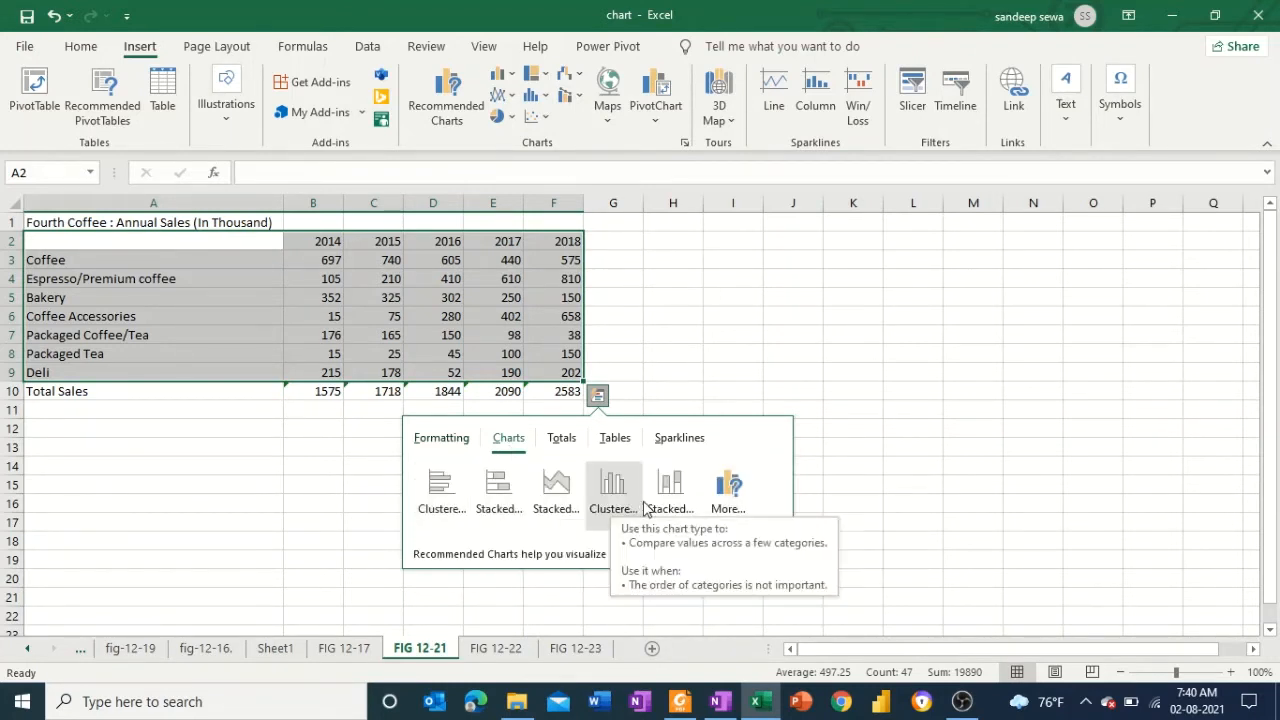
{"action": "left_click", "coordinate": [733, 511]}
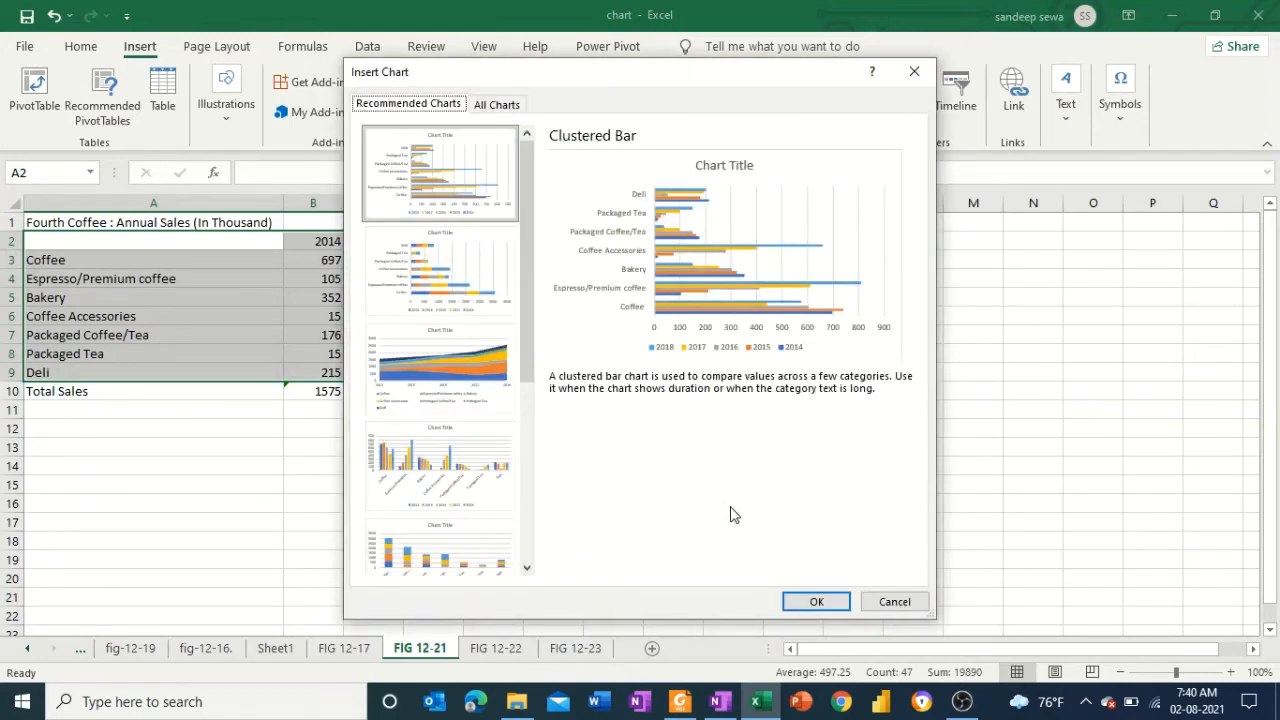
{"action": "left_click", "coordinate": [914, 74]}
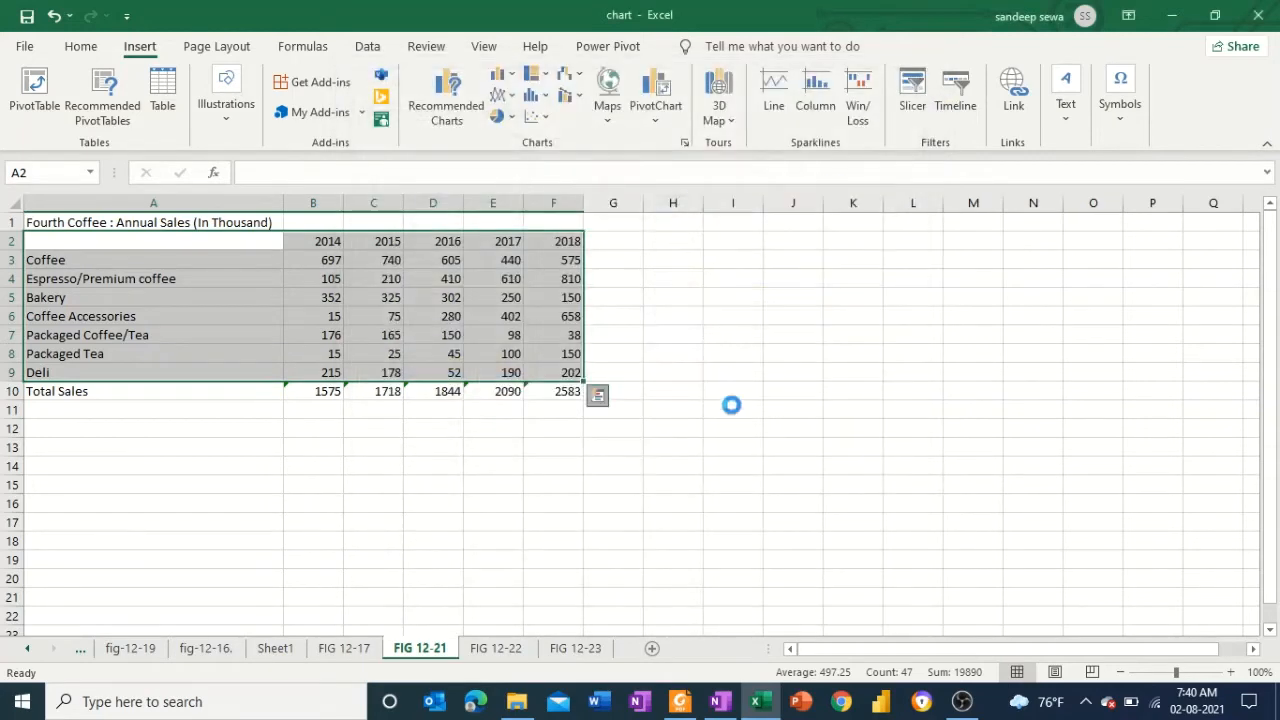
Delete column G with the line sparklines on the FIG 12-22 sheet.
{"action": "left_click", "coordinate": [490, 649]}
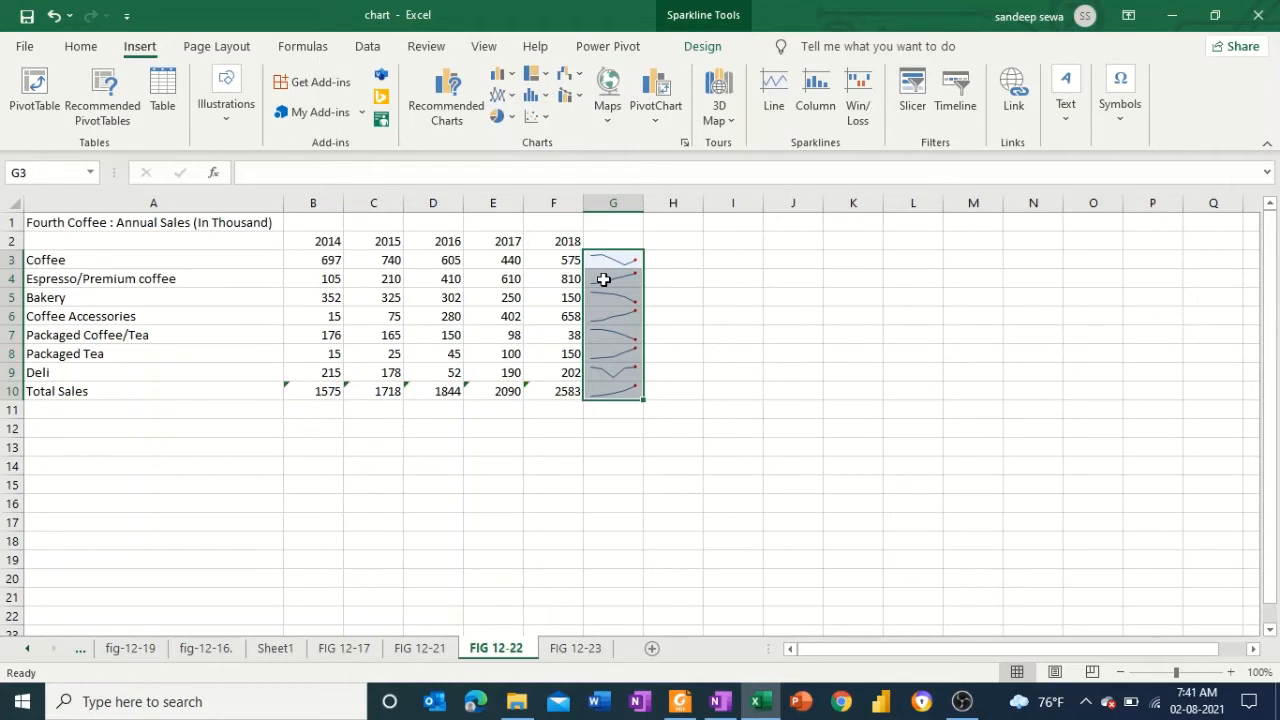
{"action": "left_click", "coordinate": [613, 241]}
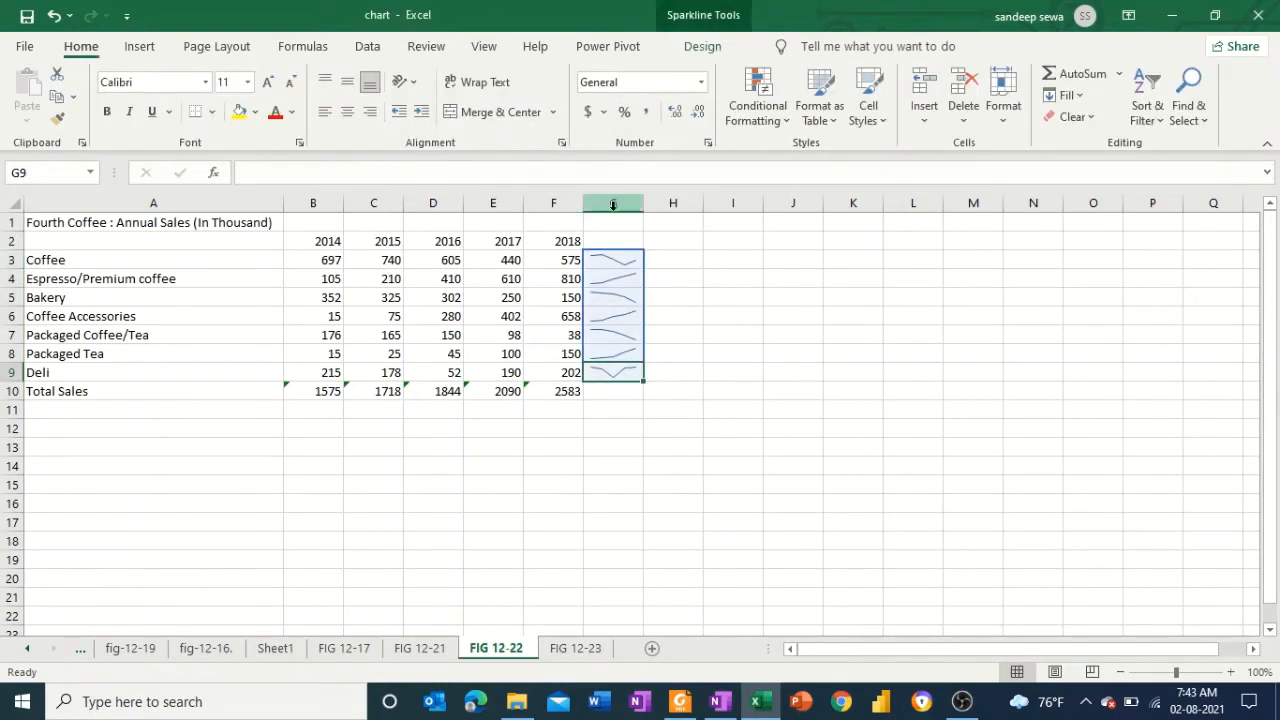
{"action": "left_click", "coordinate": [614, 203]}
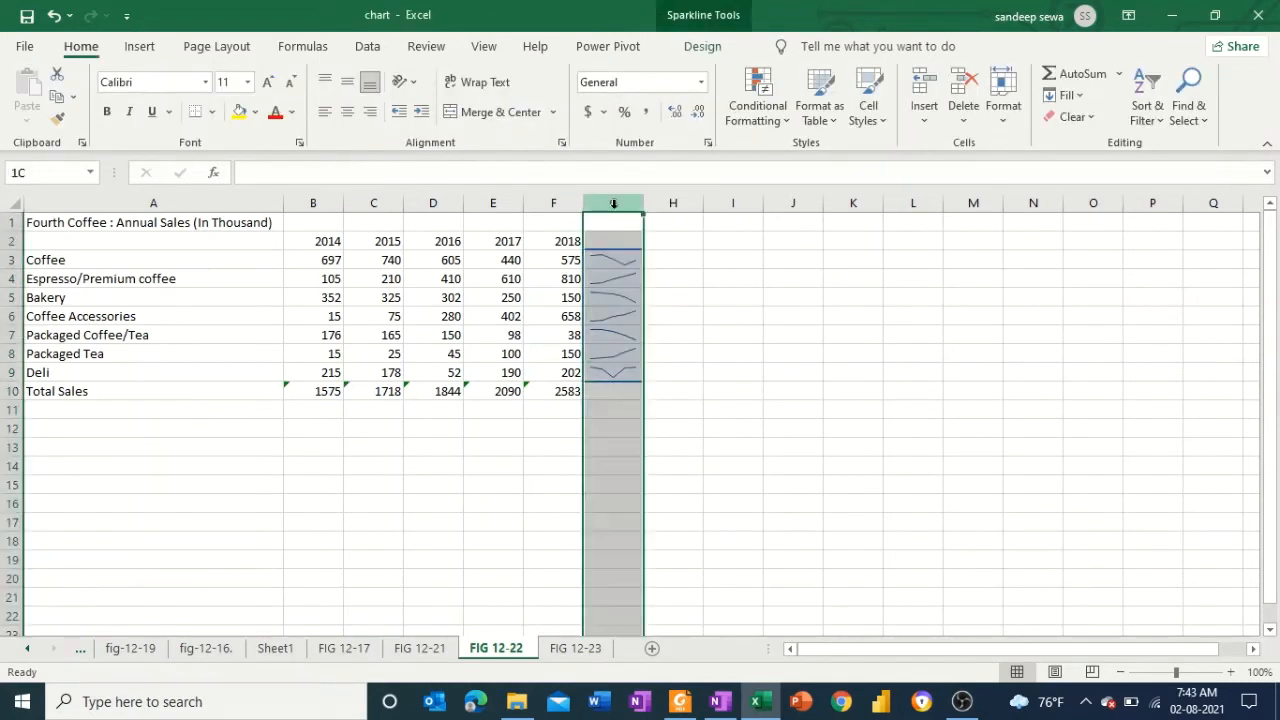
{"action": "right_click", "coordinate": [614, 203]}
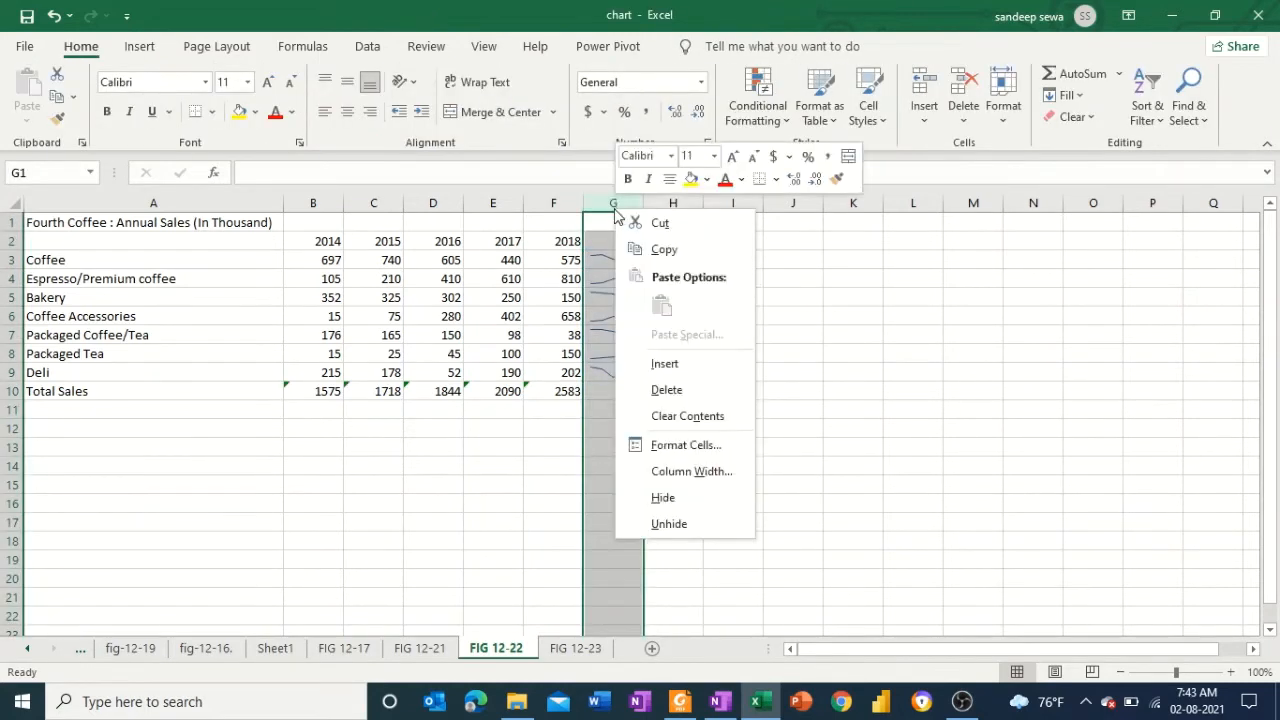
{"action": "left_click", "coordinate": [665, 387]}
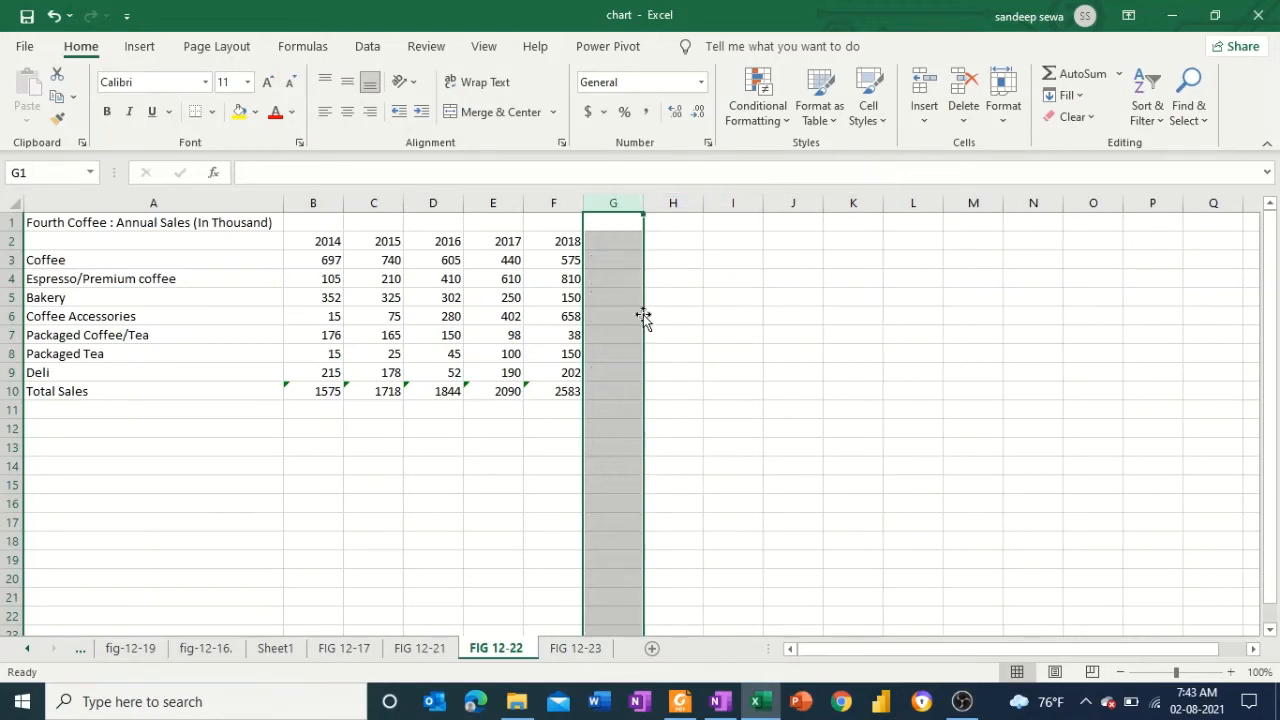
{"action": "key", "text": "Left"}
{"action": "key", "text": "Left"}
{"action": "key", "text": "Down"}
{"action": "key", "text": "Left"}
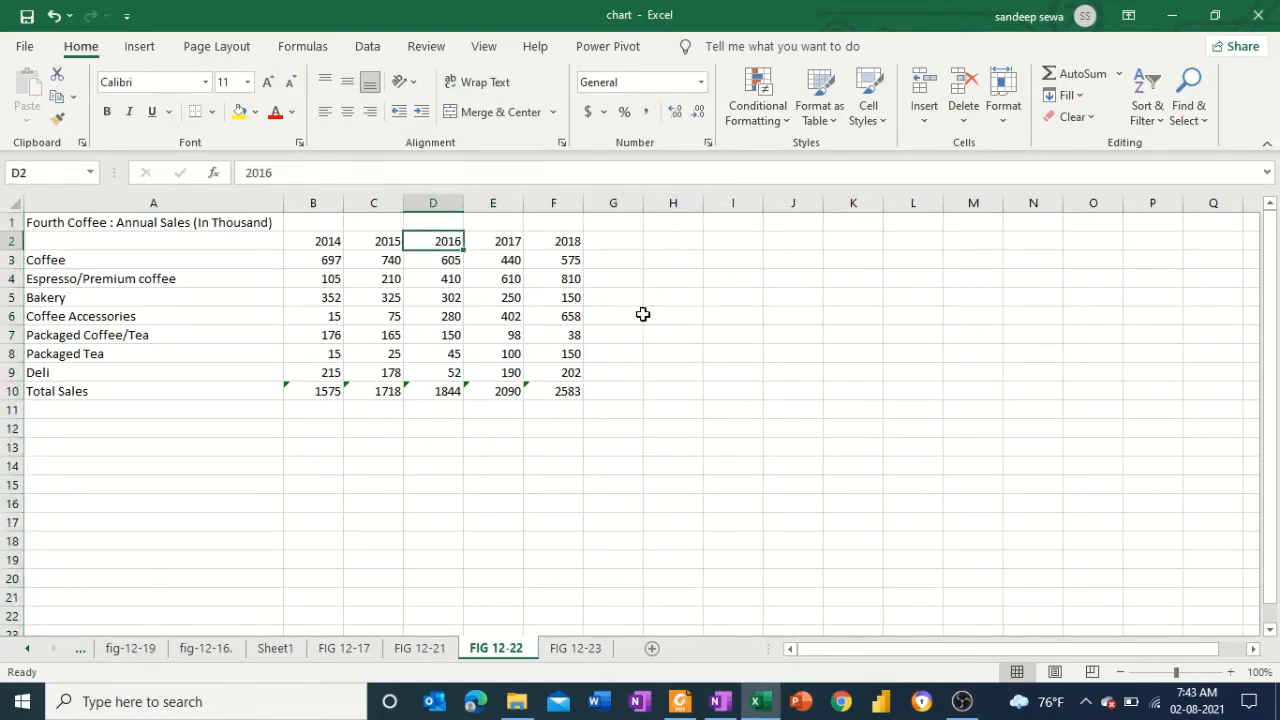
{"action": "key", "text": "Left"}
{"action": "key", "text": "Left"}
{"action": "key", "text": "Left"}
{"action": "key", "text": "shift+Right"}
{"action": "key", "text": "shift+Right"}
{"action": "key", "text": "shift+Right"}
{"action": "key", "text": "shift+Right"}
{"action": "key", "text": "shift+Right"}
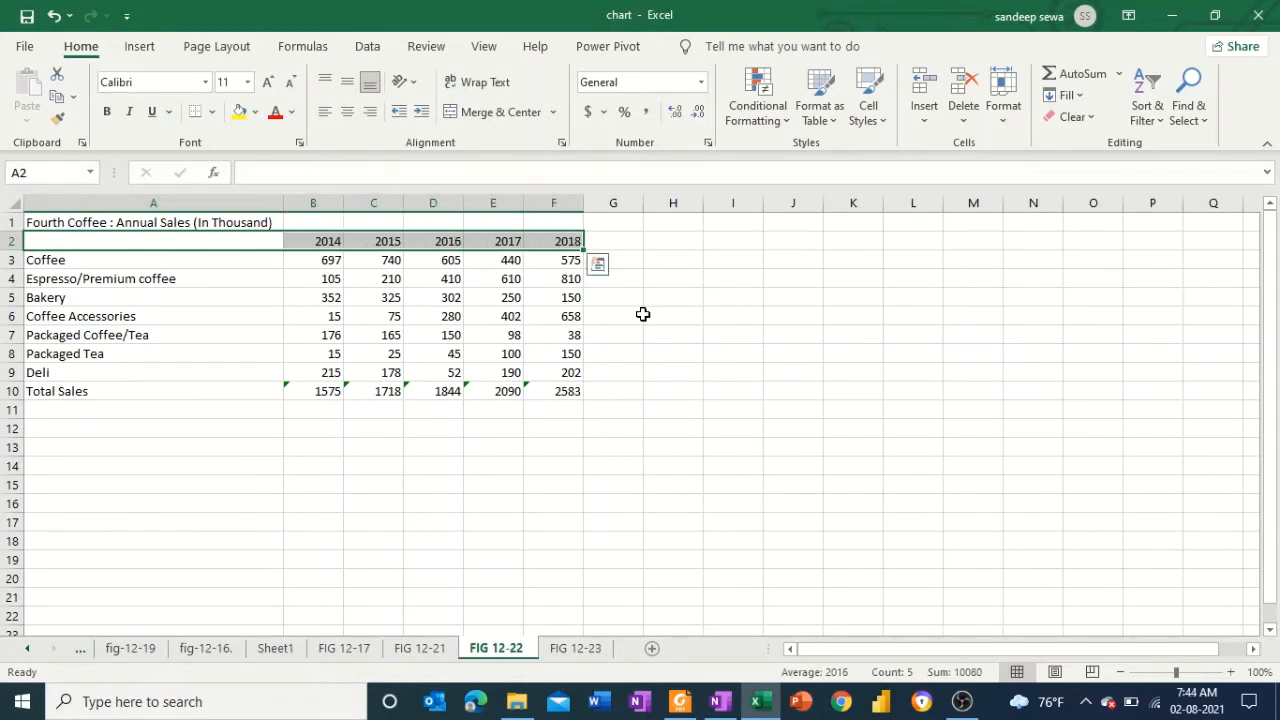
Add line sparklines in G3:G9 for the range A3:F9 with Quick Analysis, leaving out the Total Sales row.
{"action": "key", "text": "Down"}
{"action": "key", "text": "shift+Right"}
{"action": "key", "text": "shift+Right"}
{"action": "key", "text": "shift+Right"}
{"action": "key", "text": "shift+Right"}
{"action": "key", "text": "shift+Right"}
{"action": "key", "text": "ctrl+shift+Down"}
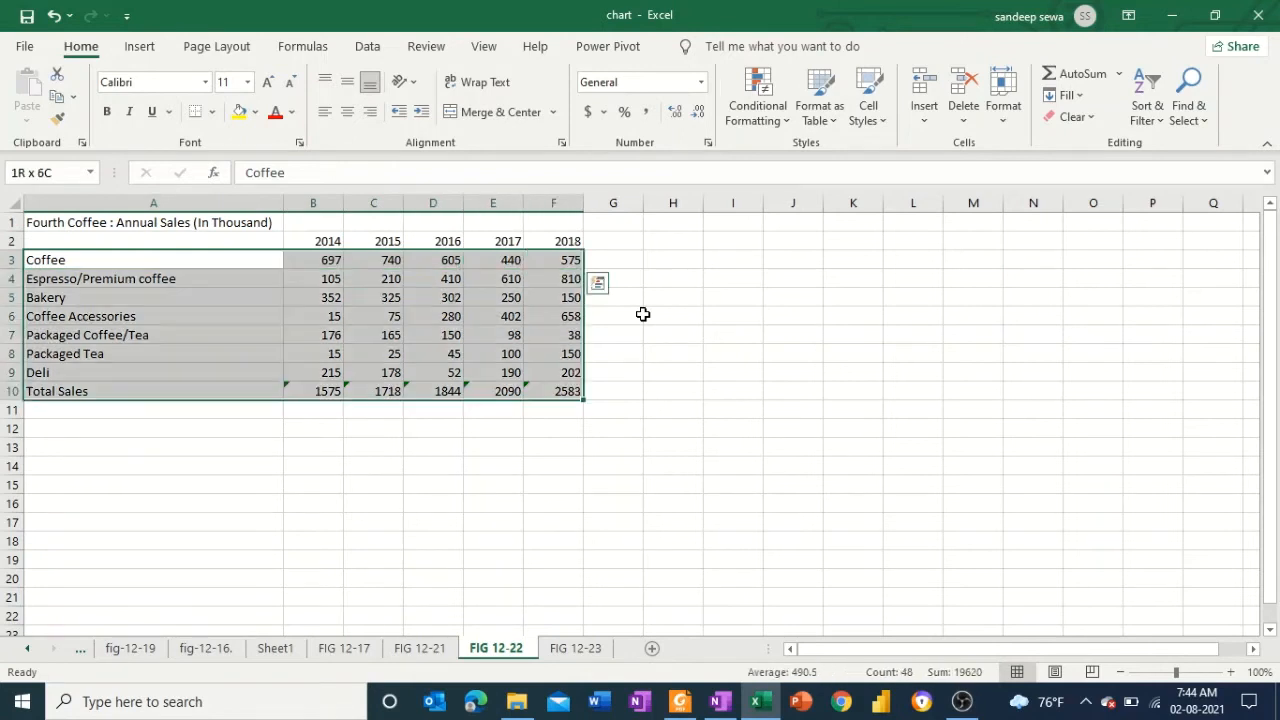
{"action": "key", "text": "shift+Up"}
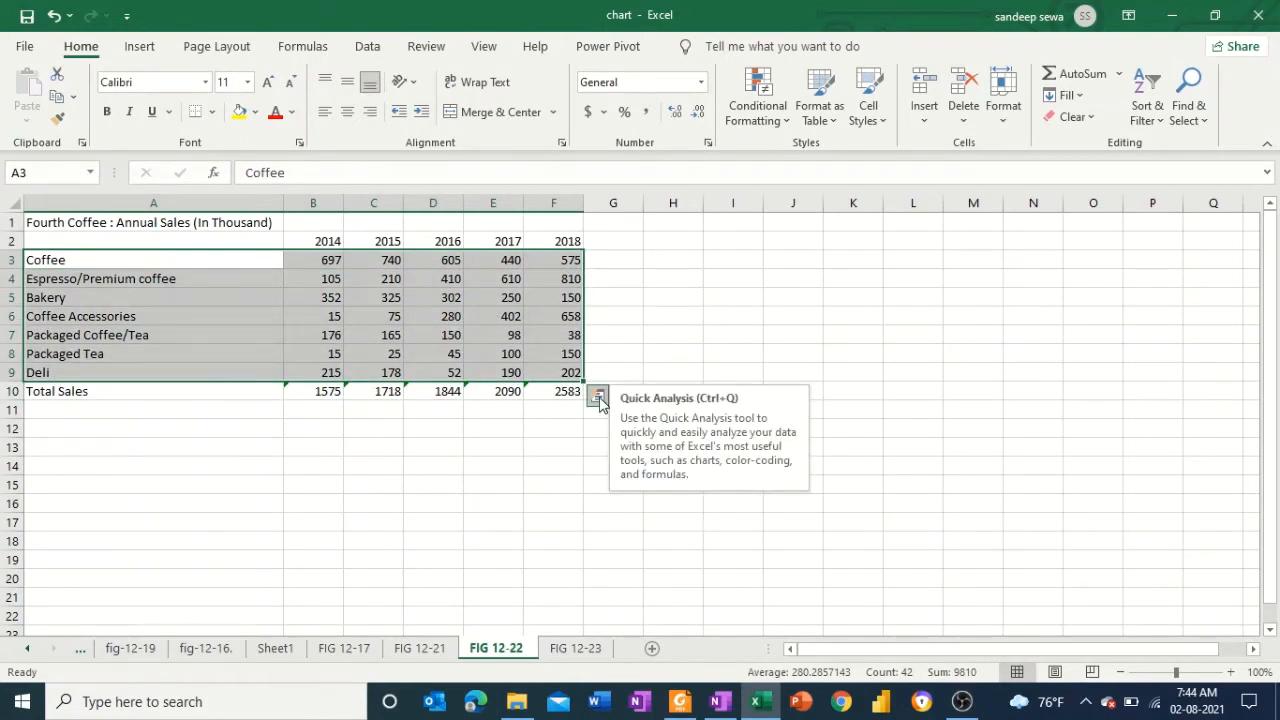
{"action": "left_click", "coordinate": [597, 396]}
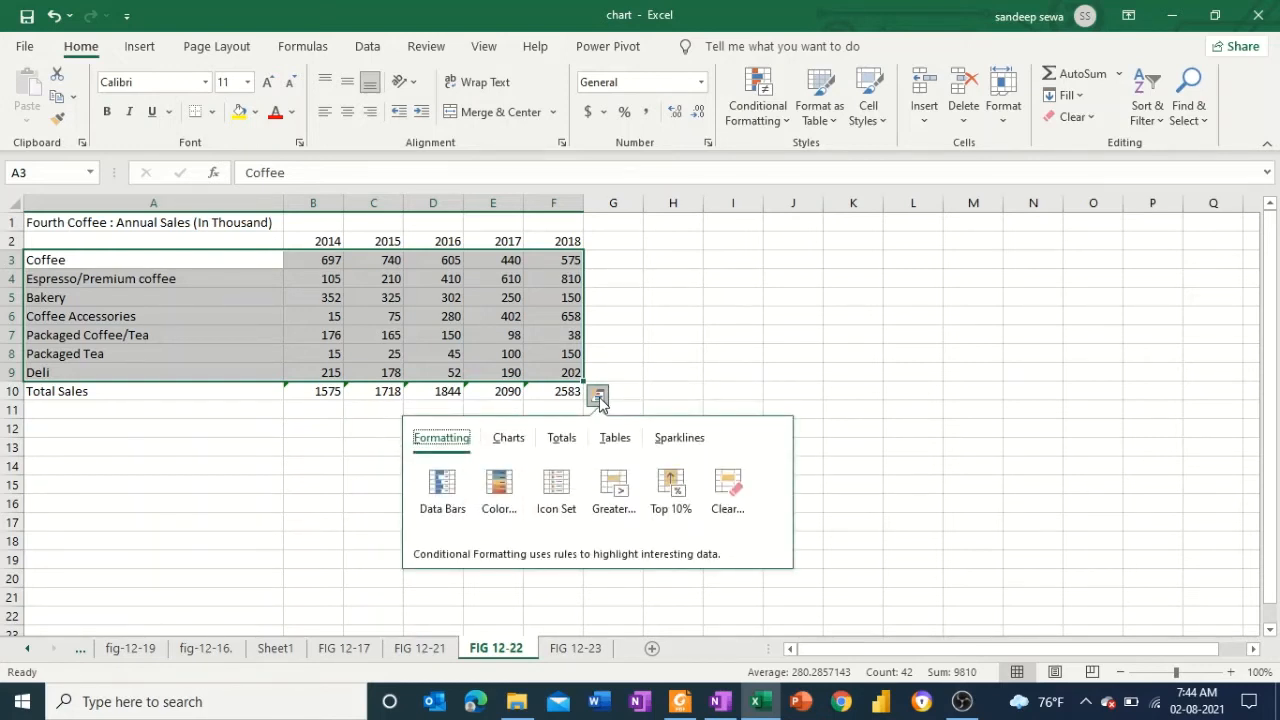
{"action": "left_click", "coordinate": [668, 445]}
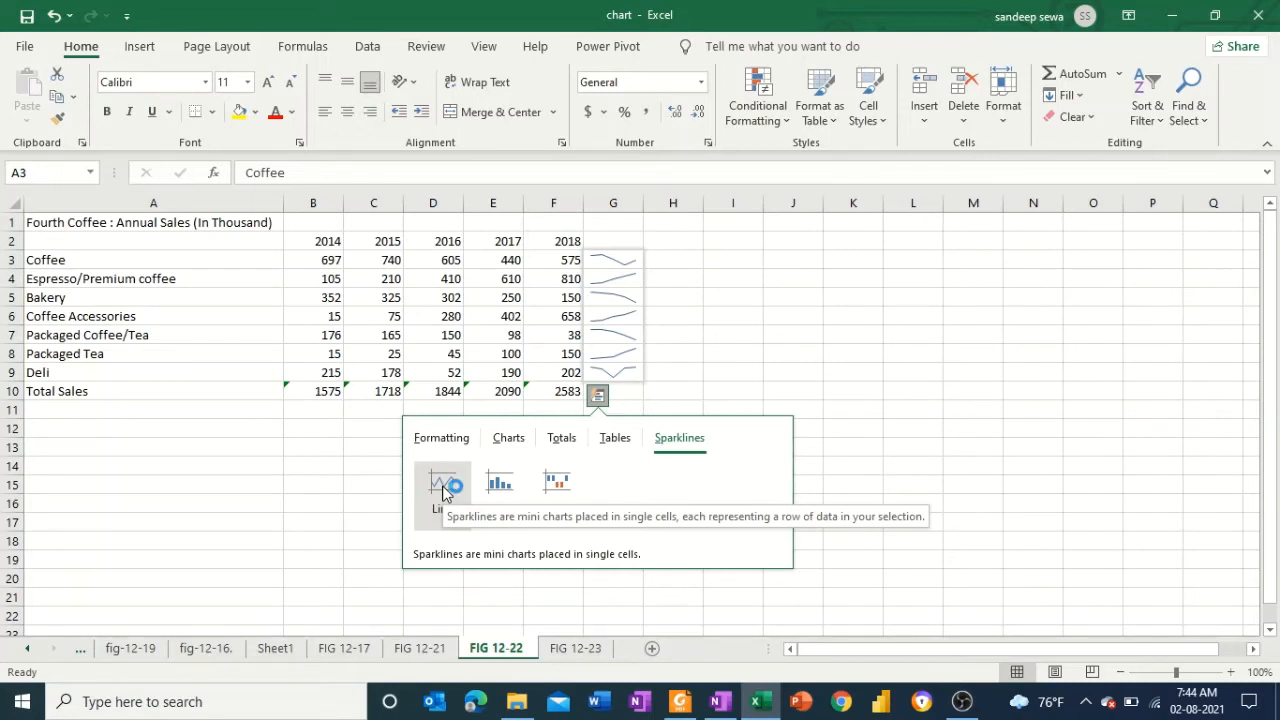
{"action": "left_click", "coordinate": [443, 487]}
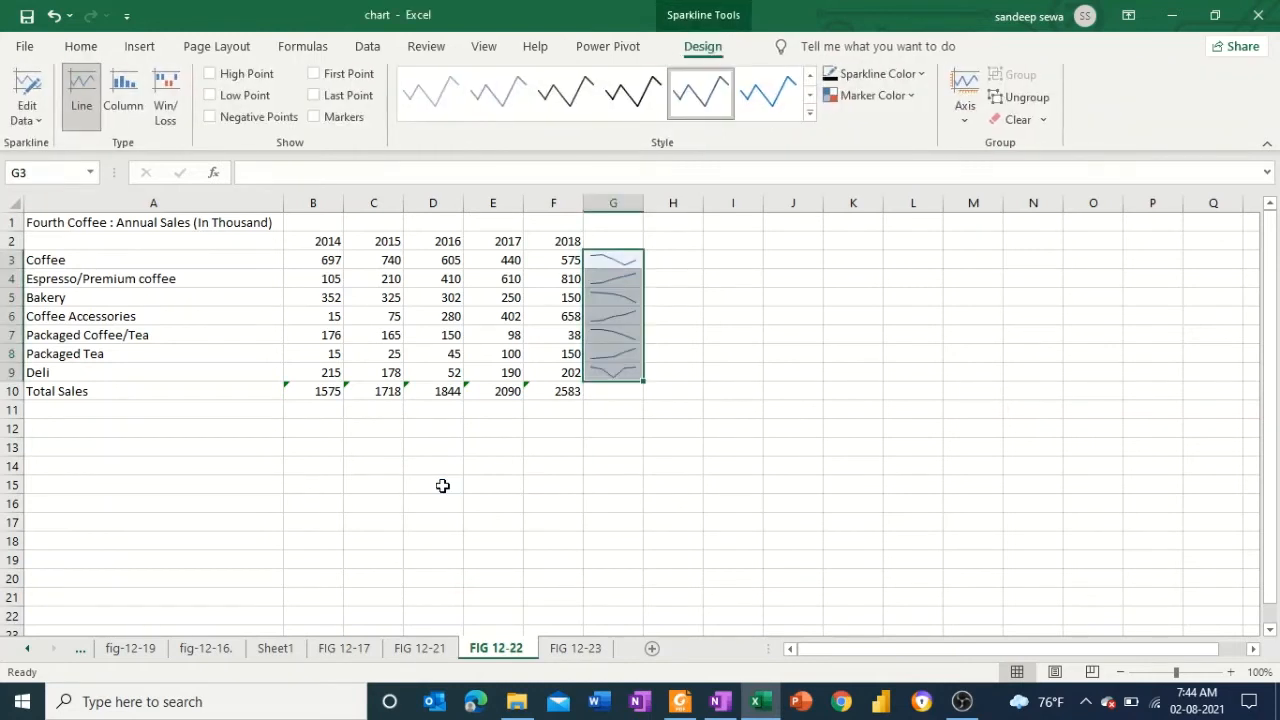
Show the high and low points on the sparklines and apply the blue line style with red markers.
{"action": "left_click", "coordinate": [633, 97]}
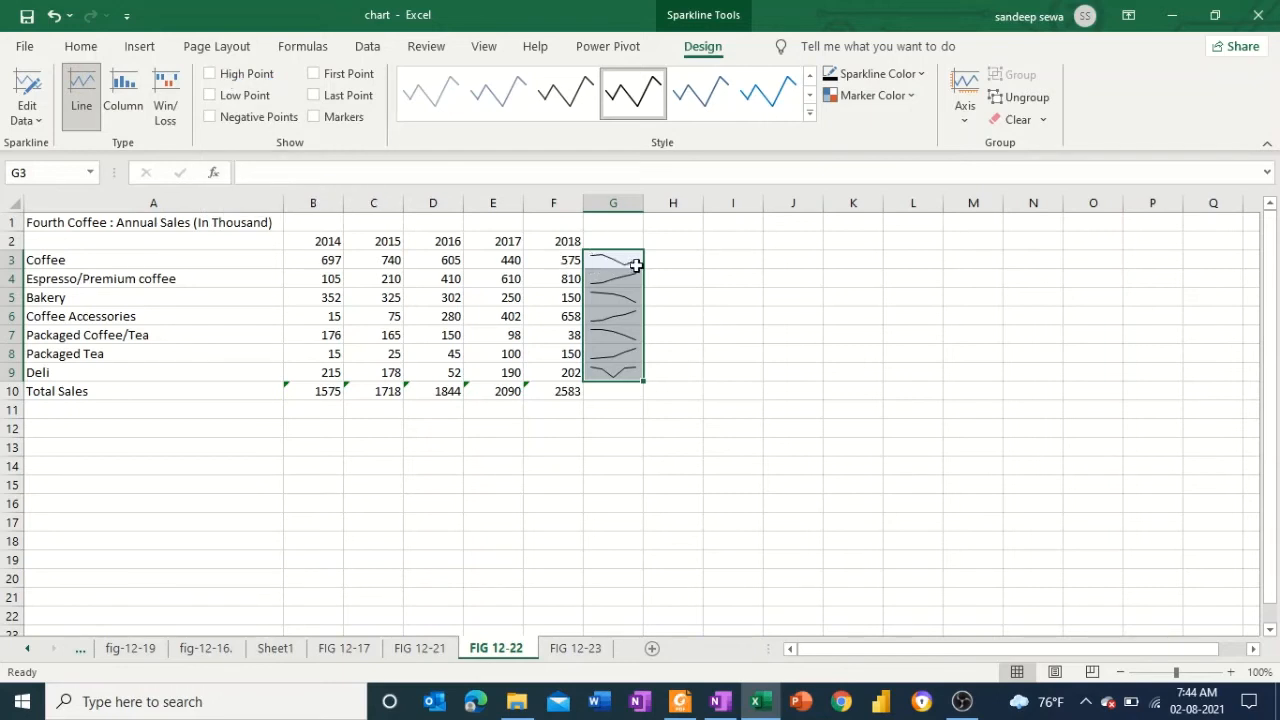
{"action": "left_click", "coordinate": [211, 79]}
{"action": "left_click", "coordinate": [213, 96]}
{"action": "left_click", "coordinate": [711, 116]}
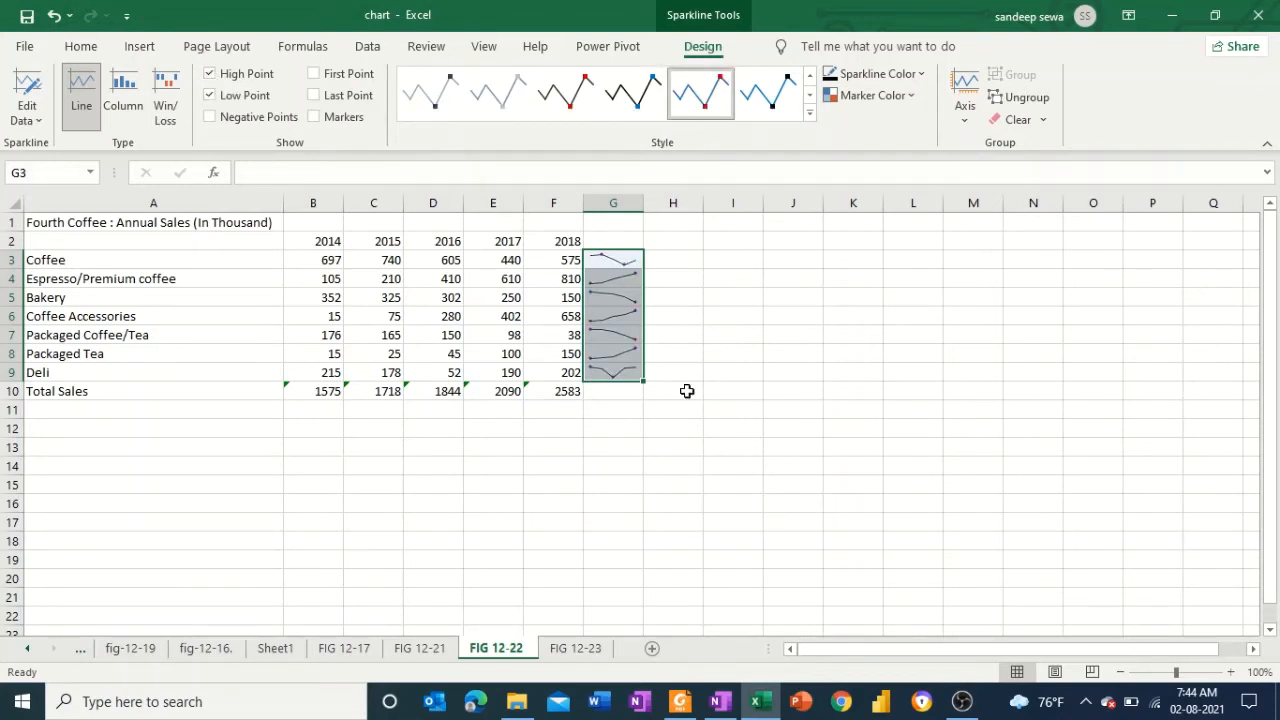
{"action": "left_click", "coordinate": [686, 390]}
{"action": "left_click", "coordinate": [1008, 540]}
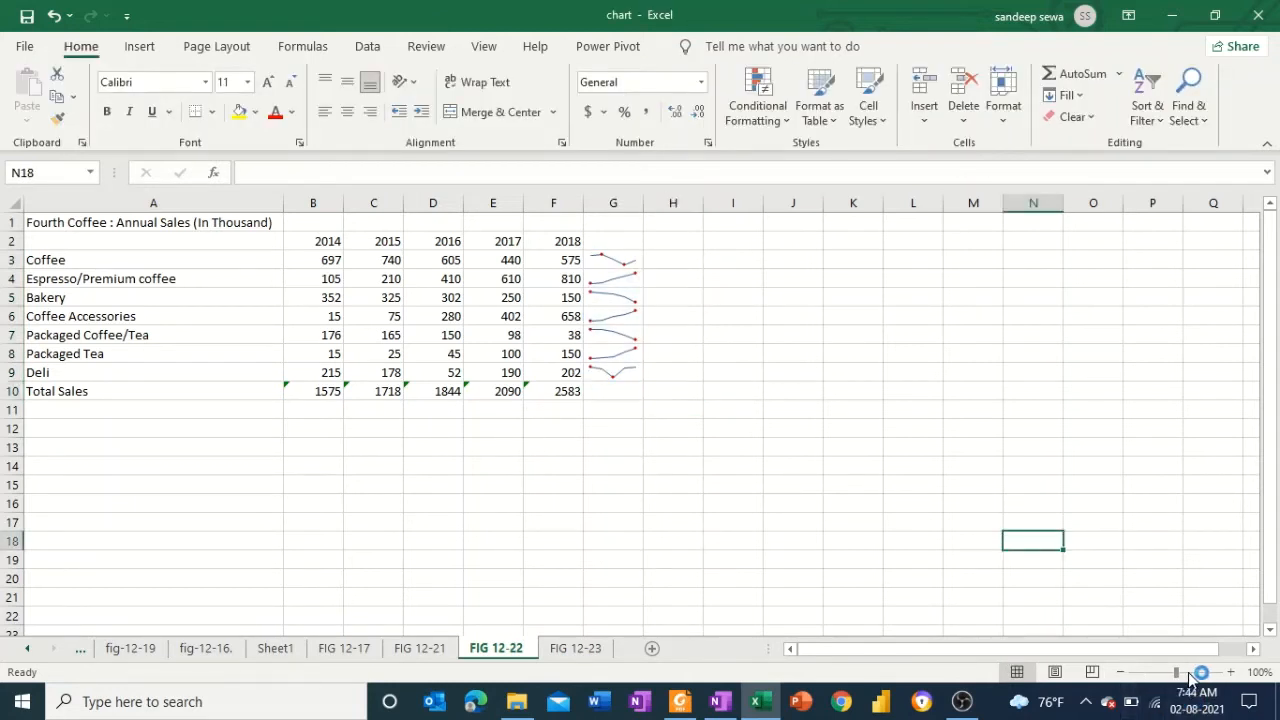
Zoom the sheet in to 208% and examine the sparklines in column G with their high and low points.
{"action": "left_click_drag", "start_coordinate": [1179, 673], "coordinate": [1193, 672]}
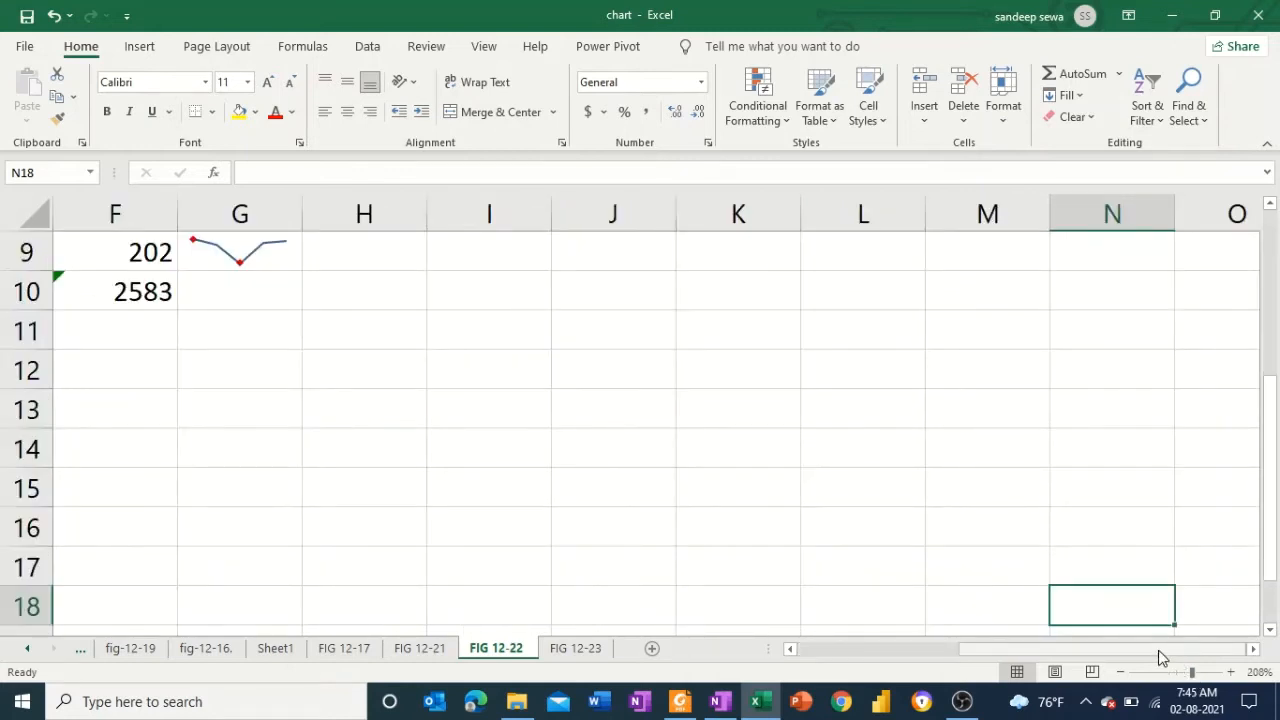
{"action": "left_click_drag", "start_coordinate": [1047, 649], "coordinate": [965, 649]}
{"action": "left_click", "coordinate": [920, 403]}
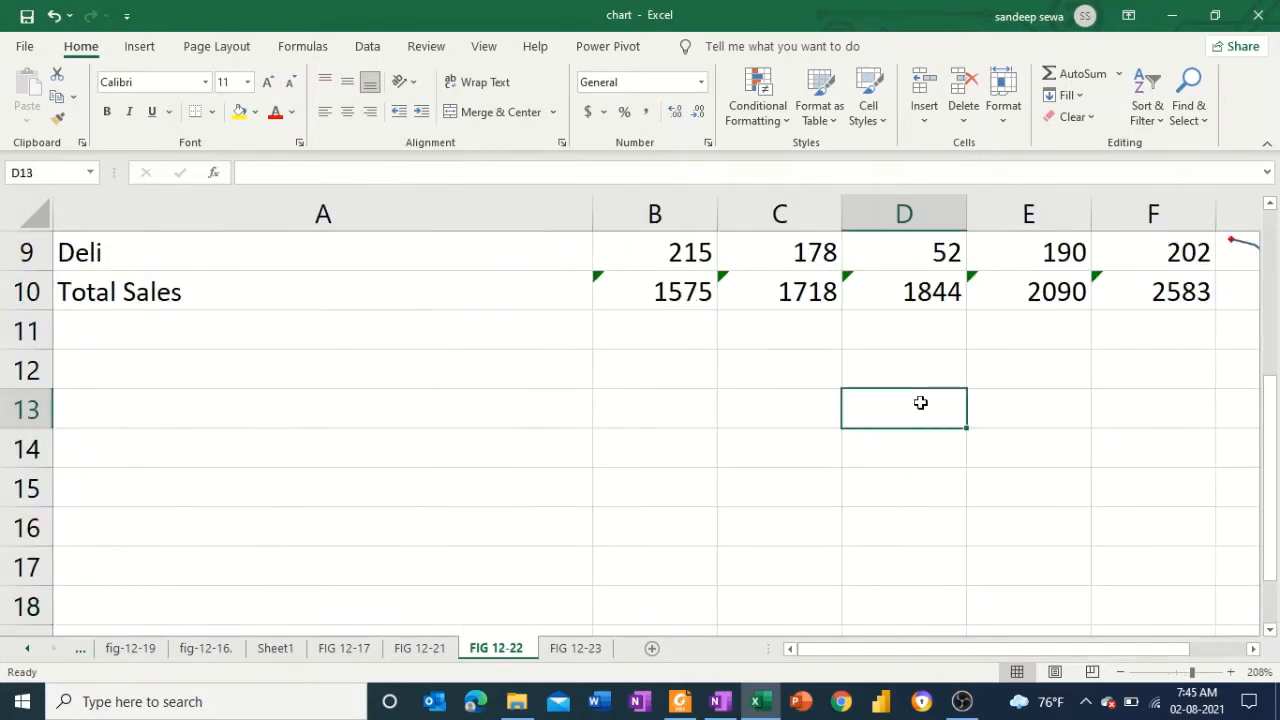
{"action": "key", "text": "Up"}
{"action": "key", "text": "Up"}
{"action": "key", "text": "Up"}
{"action": "key", "text": "Up"}
{"action": "key", "text": "Up"}
{"action": "key", "text": "Up"}
{"action": "key", "text": "Up"}
{"action": "key", "text": "Right"}
{"action": "key", "text": "Right"}
{"action": "key", "text": "Right"}
{"action": "key", "text": "Up"}
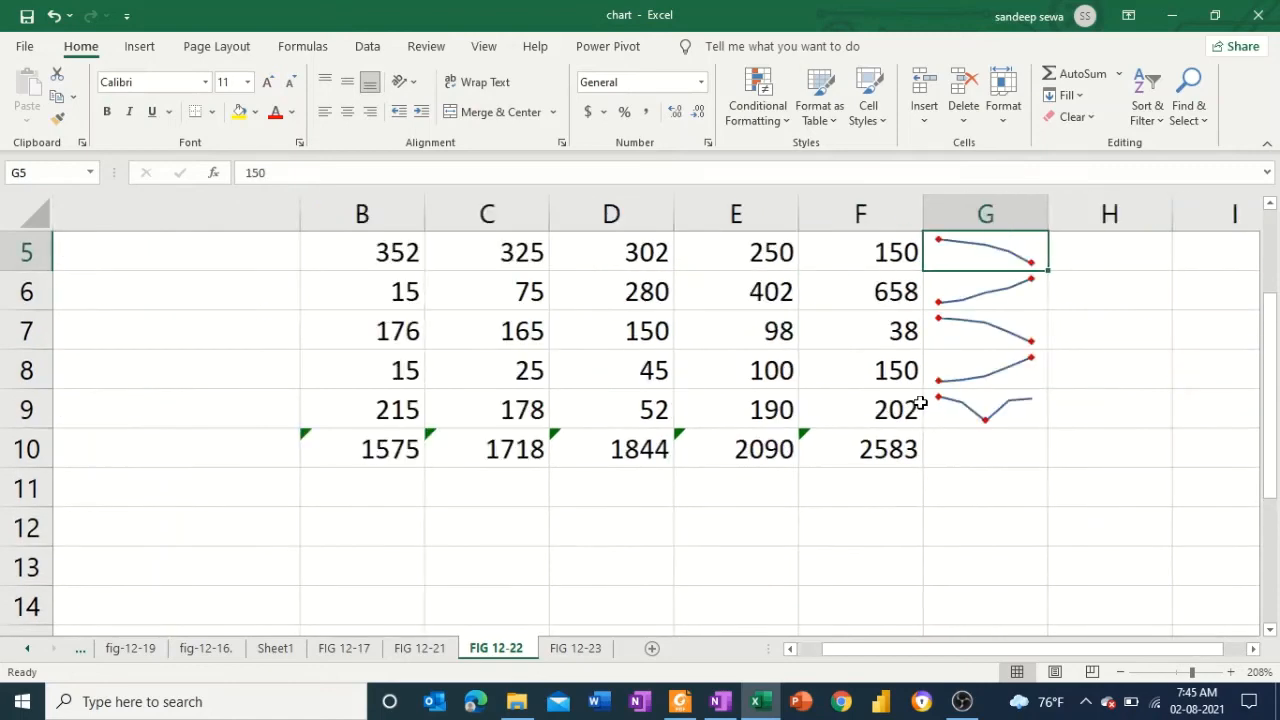
{"action": "key", "text": "Right"}
{"action": "key", "text": "Right"}
{"action": "key", "text": "Up"}
{"action": "key", "text": "Left"}
{"action": "key", "text": "Left"}
{"action": "key", "text": "Left"}
{"action": "key", "text": "Up"}
{"action": "key", "text": "Up"}
{"action": "key", "text": "Up"}
{"action": "key", "text": "Right"}
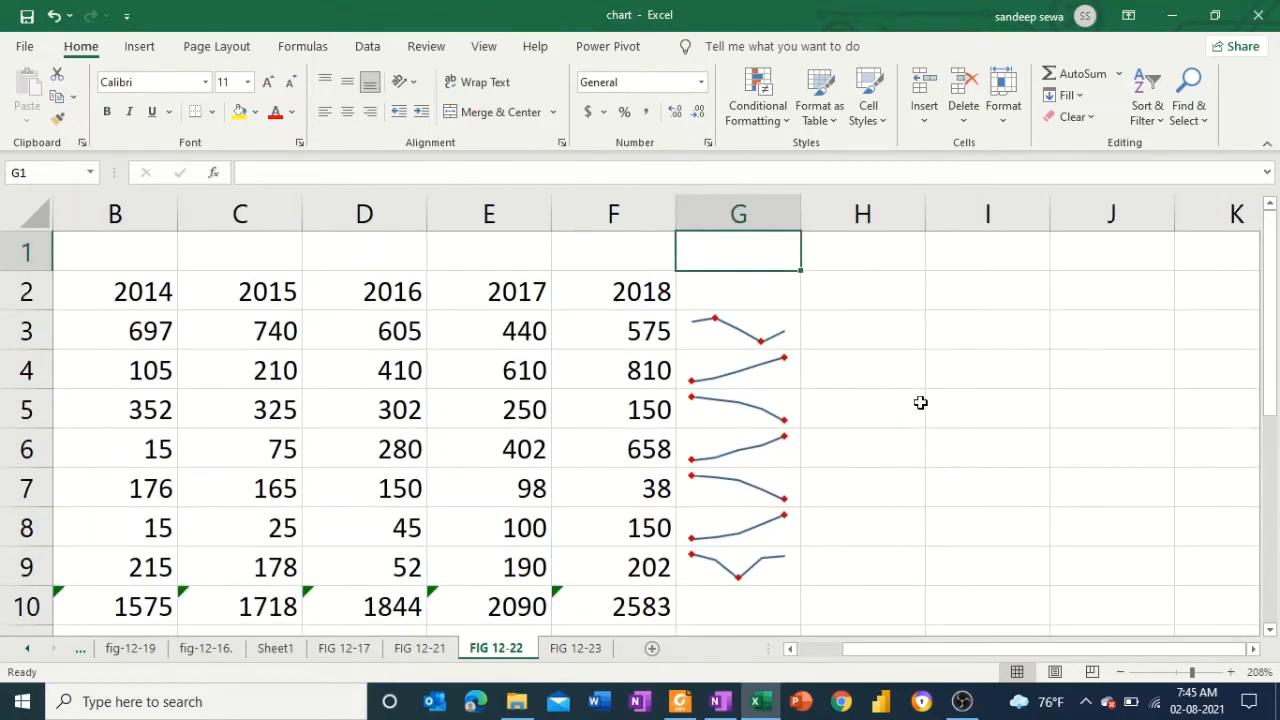
{"action": "key", "text": "Down"}
{"action": "key", "text": "Down"}
{"action": "key", "text": "Up"}
{"action": "key", "text": "Down"}
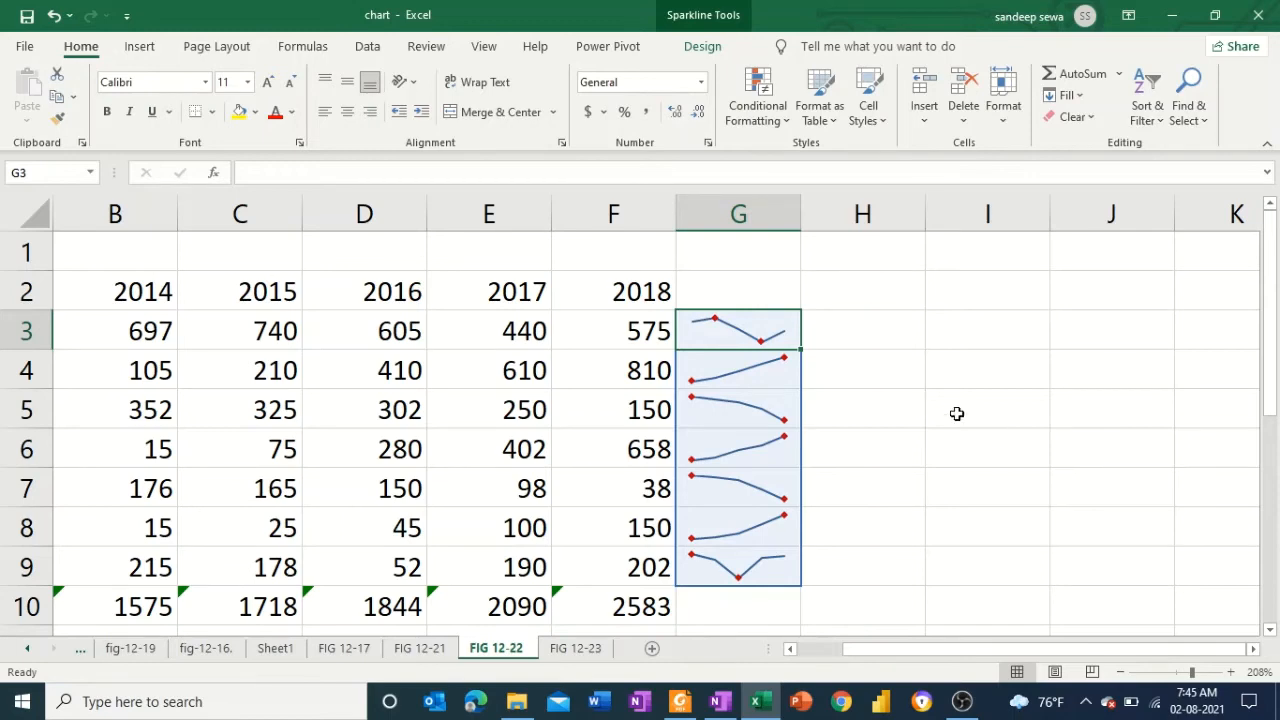
Select the Coffee row's 2014 to 2018 values in B3:F3 to identify the data behind its sparkline.
{"action": "key", "text": "Left"}
{"action": "key", "text": "Left"}
{"action": "key", "text": "Left"}
{"action": "key", "text": "Left"}
{"action": "key", "text": "Left"}
{"action": "key", "text": "Left"}
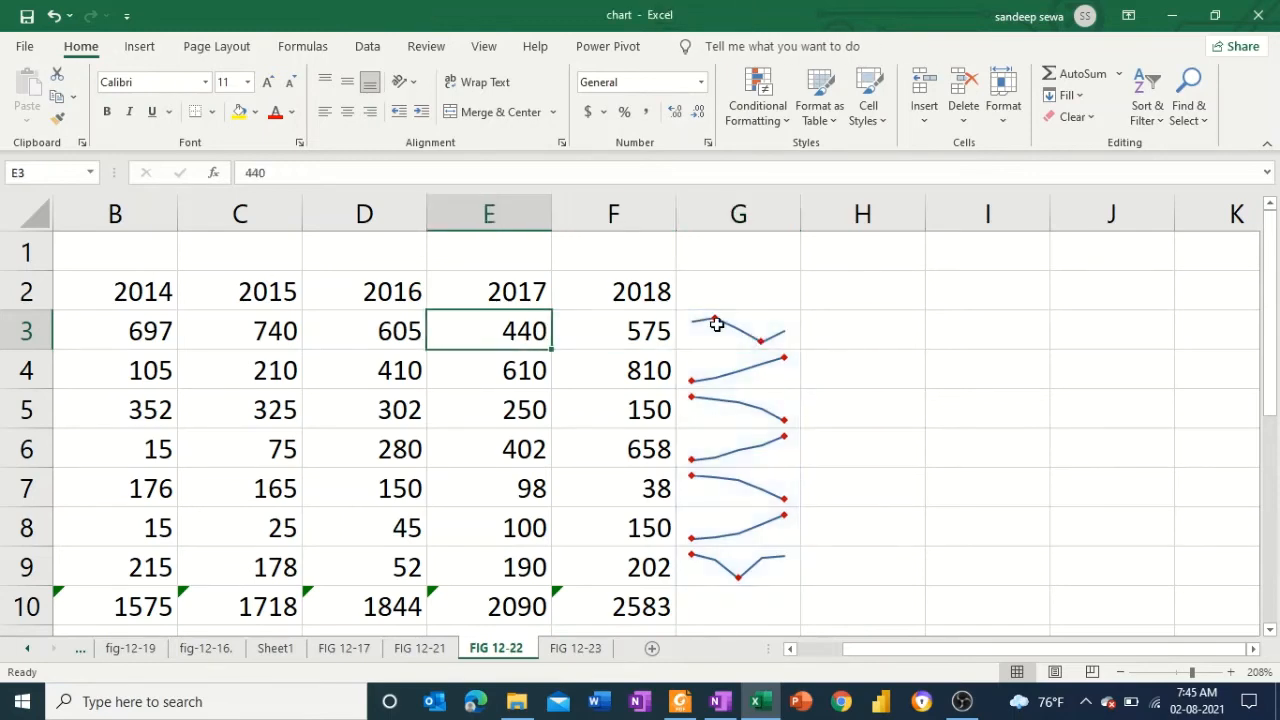
{"action": "key", "text": "Right"}
{"action": "key", "text": "Right"}
{"action": "key", "text": "Left"}
{"action": "key", "text": "shift+Right"}
{"action": "key", "text": "shift+Right"}
{"action": "key", "text": "shift+Right"}
{"action": "key", "text": "shift+Right"}
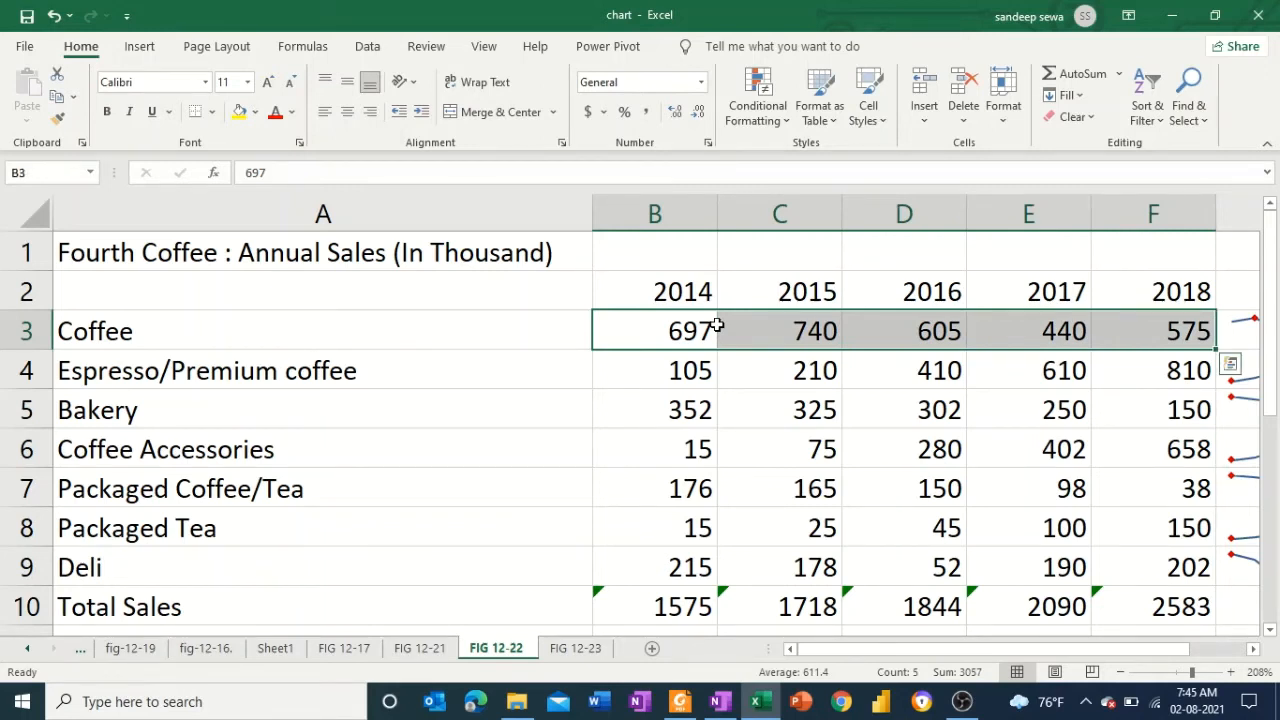
Compare the Coffee row's yearly values with the high and low points of the sparkline in G3.
{"action": "left_click", "coordinate": [772, 331]}
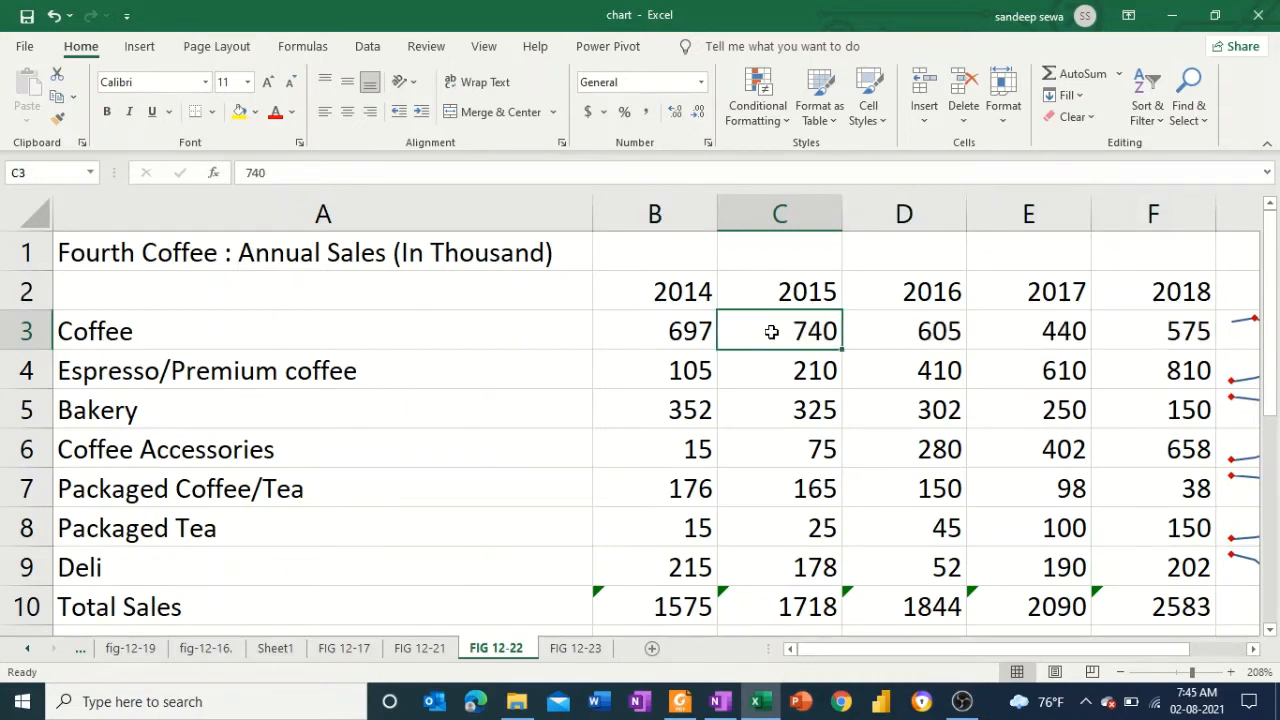
{"action": "key", "text": "Left"}
{"action": "key", "text": "Right"}
{"action": "key", "text": "Right"}
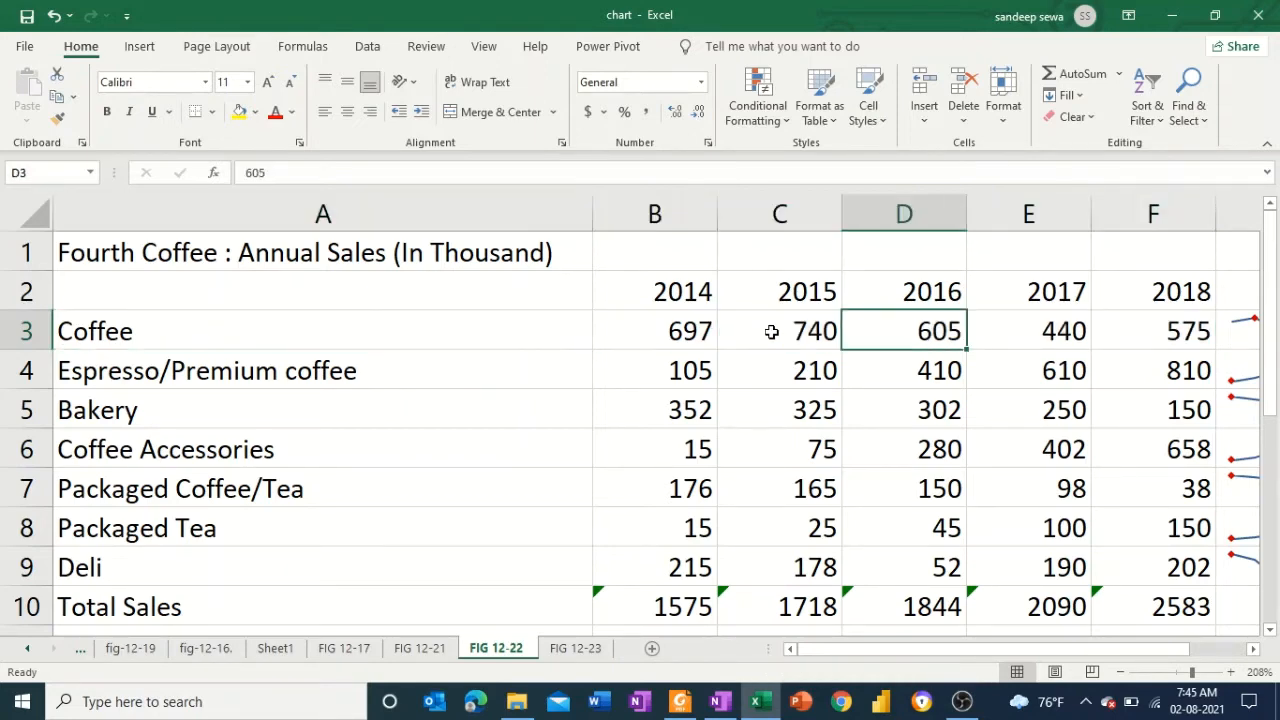
{"action": "key", "text": "Right"}
{"action": "key", "text": "Right"}
{"action": "key", "text": "Right"}
{"action": "key", "text": "Right"}
{"action": "key", "text": "Left"}
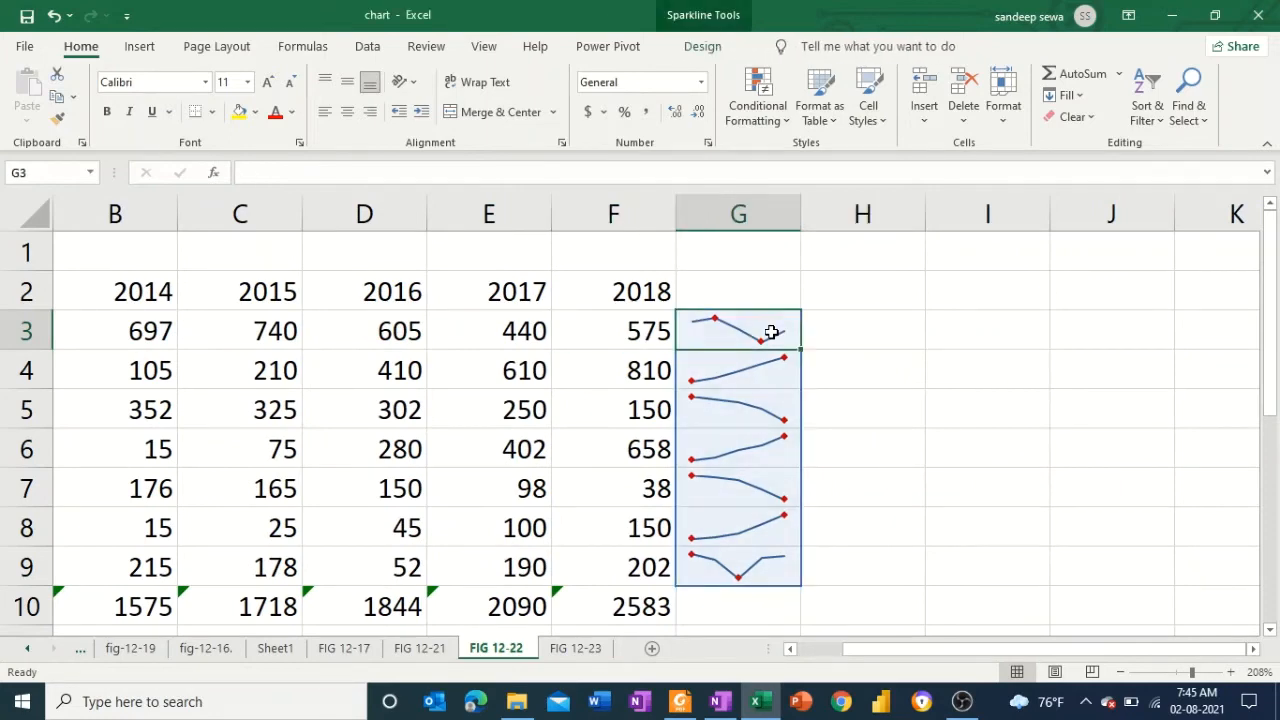
{"action": "left_click", "coordinate": [508, 331]}
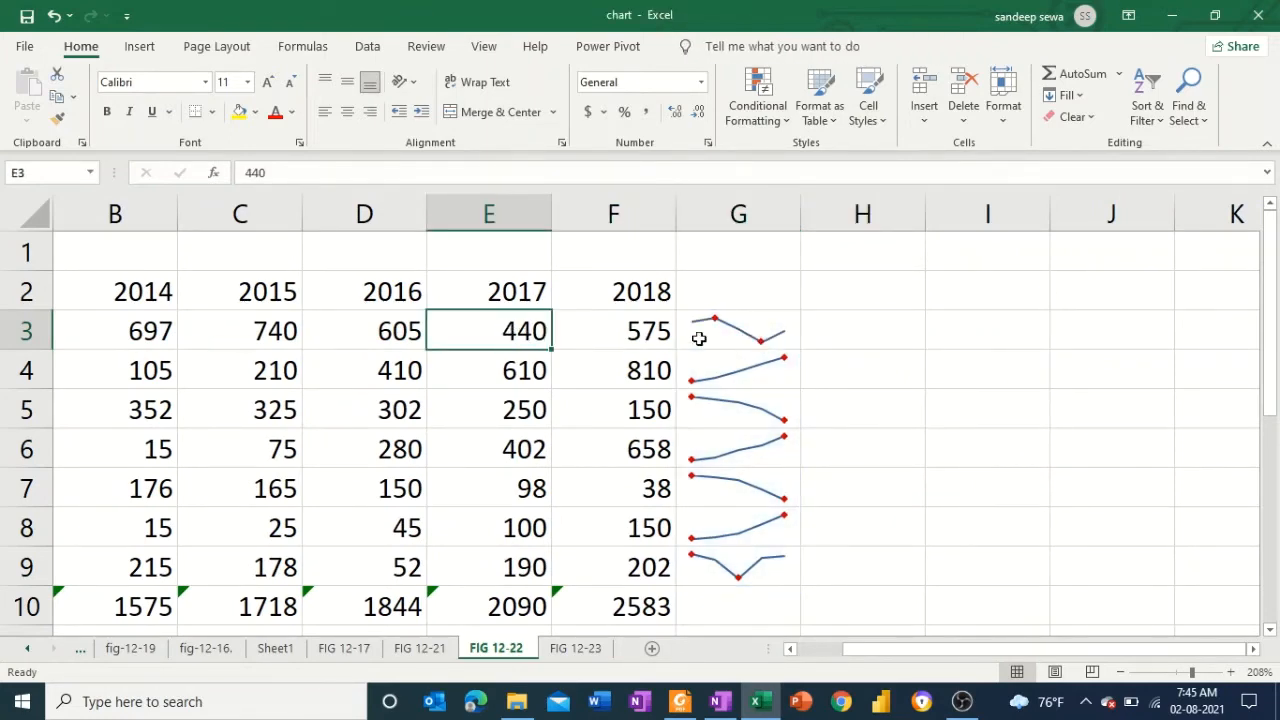
Examine the individual sparklines in cells G4 to G6.
{"action": "left_click", "coordinate": [720, 367]}
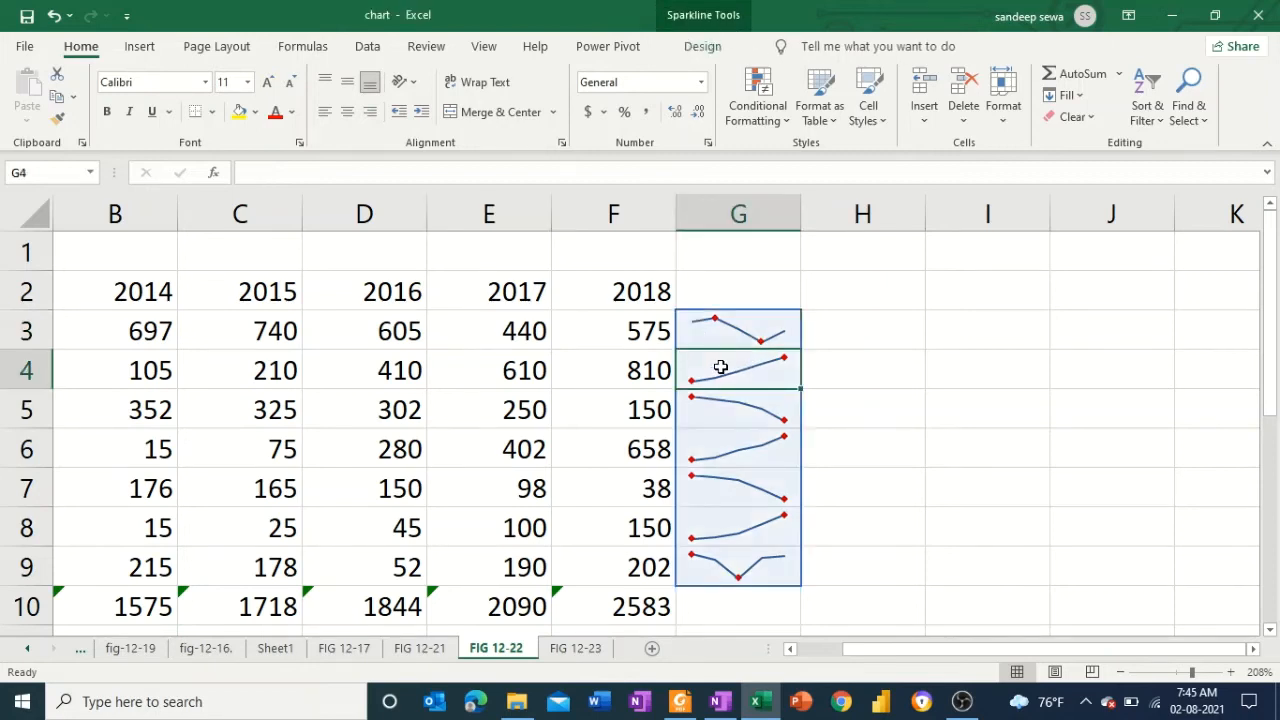
{"action": "key", "text": "Down"}
{"action": "key", "text": "Up"}
{"action": "key", "text": "Down"}
{"action": "key", "text": "Down"}
{"action": "key", "text": "Down"}
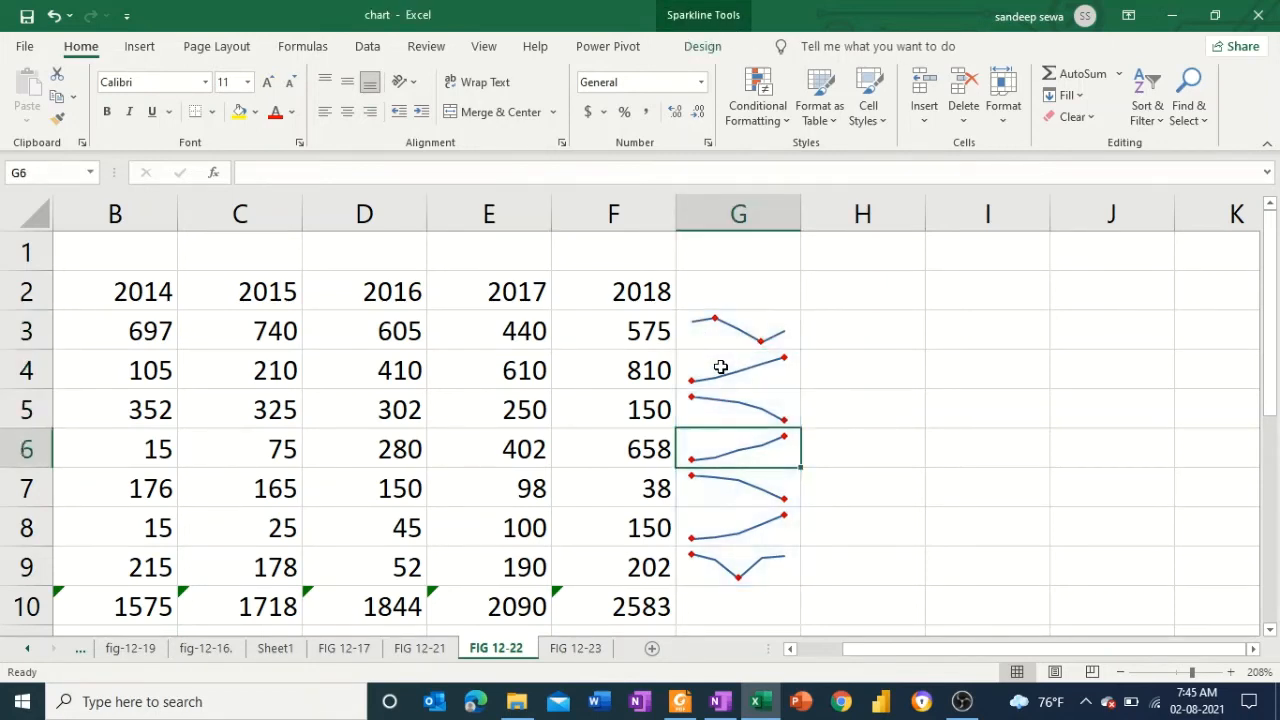
{"action": "key", "text": "Up"}
{"action": "key", "text": "Up"}
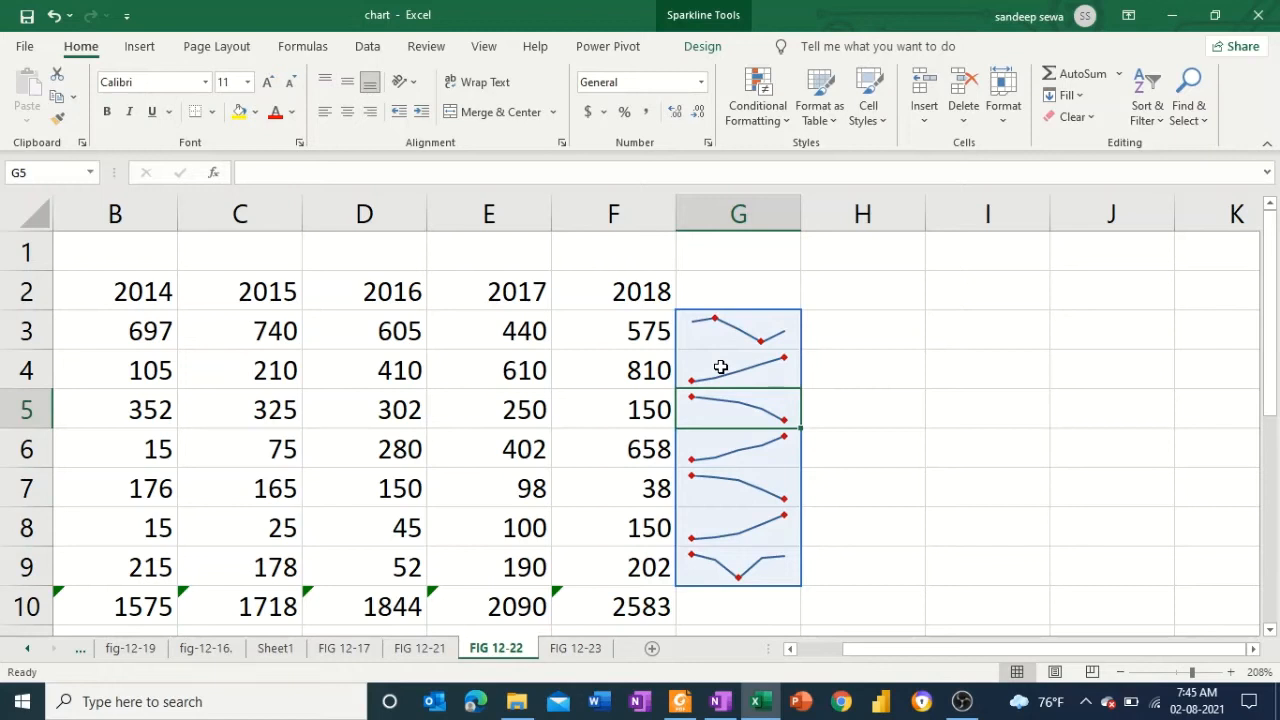
Compare the Espresso/Premium coffee row's yearly values with its sparkline in G4.
{"action": "left_click", "coordinate": [872, 378]}
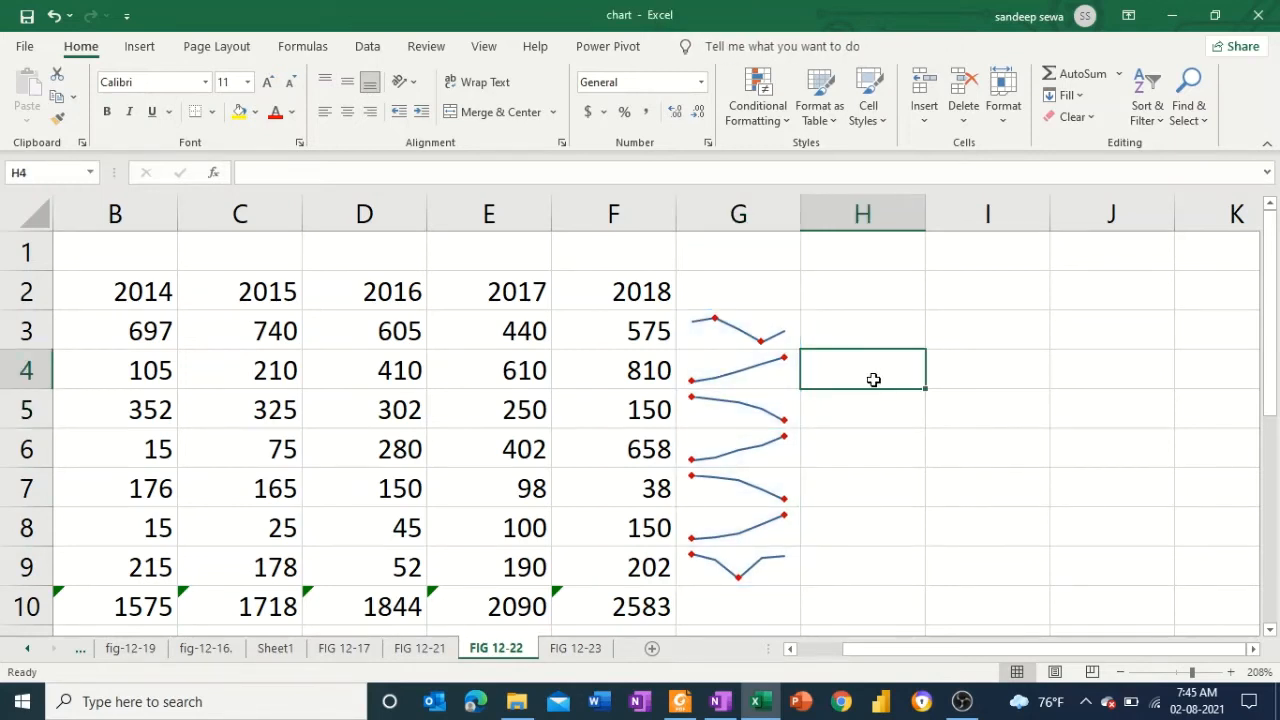
{"action": "key", "text": "Left"}
{"action": "key", "text": "Right"}
{"action": "key", "text": "Left"}
{"action": "key", "text": "Left"}
{"action": "key", "text": "Left"}
{"action": "key", "text": "Left"}
{"action": "key", "text": "Left"}
{"action": "key", "text": "Left"}
{"action": "key", "text": "Left"}
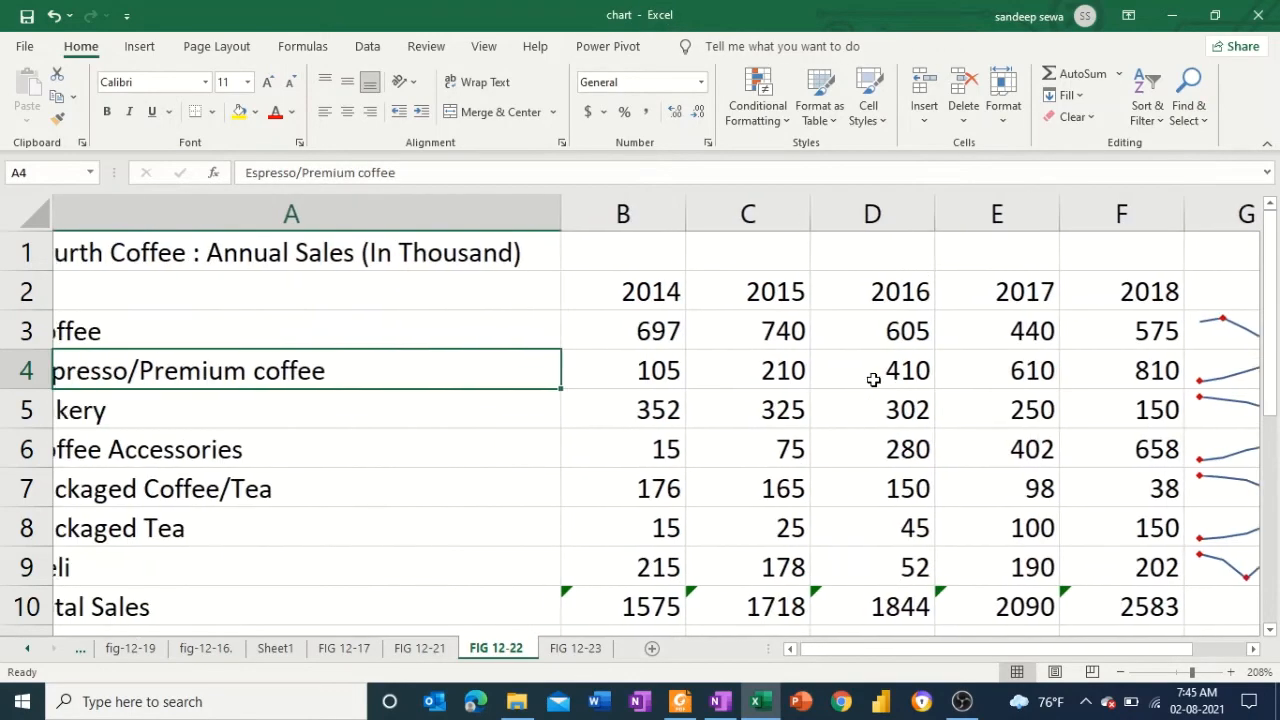
{"action": "key", "text": "Right"}
{"action": "key", "text": "Left"}
{"action": "key", "text": "Right"}
{"action": "key", "text": "Right"}
{"action": "key", "text": "Right"}
{"action": "key", "text": "Right"}
{"action": "key", "text": "Right"}
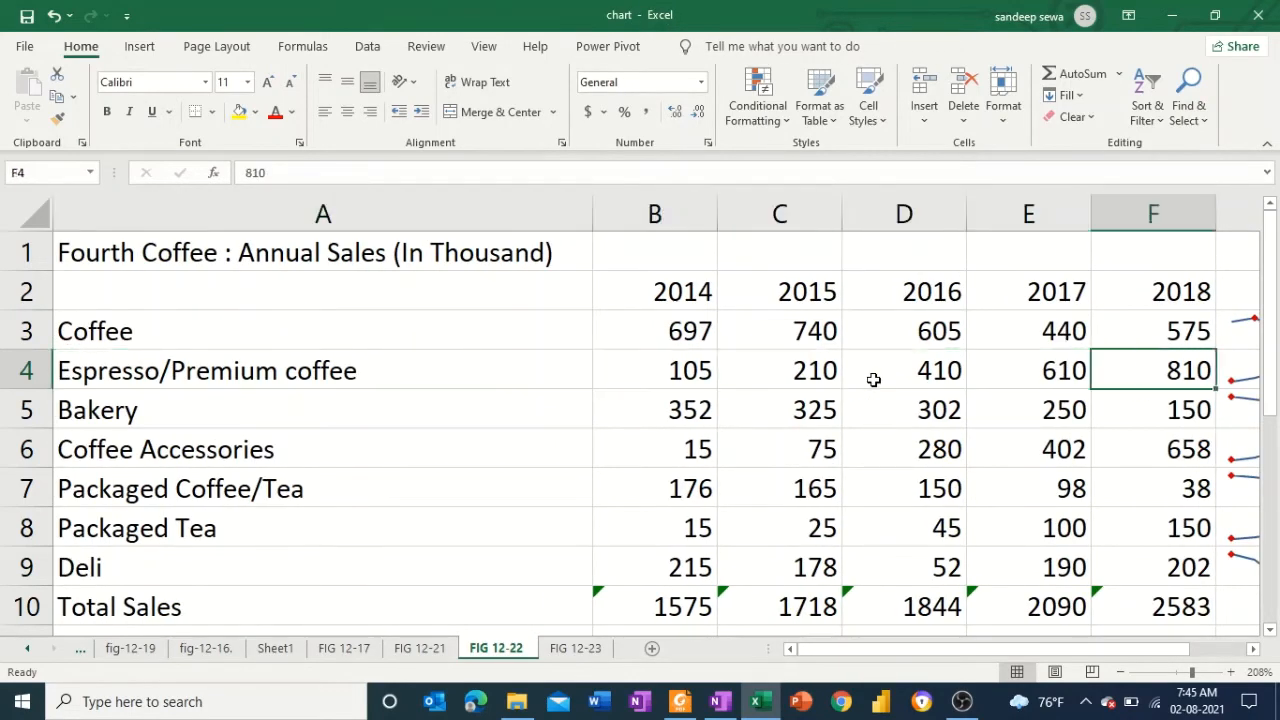
{"action": "key", "text": "Right"}
{"action": "key", "text": "Right"}
{"action": "key", "text": "Left"}
Compare the Bakery row's yearly values with its sparkline in G5.
{"action": "key", "text": "Down"}
{"action": "key", "text": "Down"}
{"action": "key", "text": "Up"}
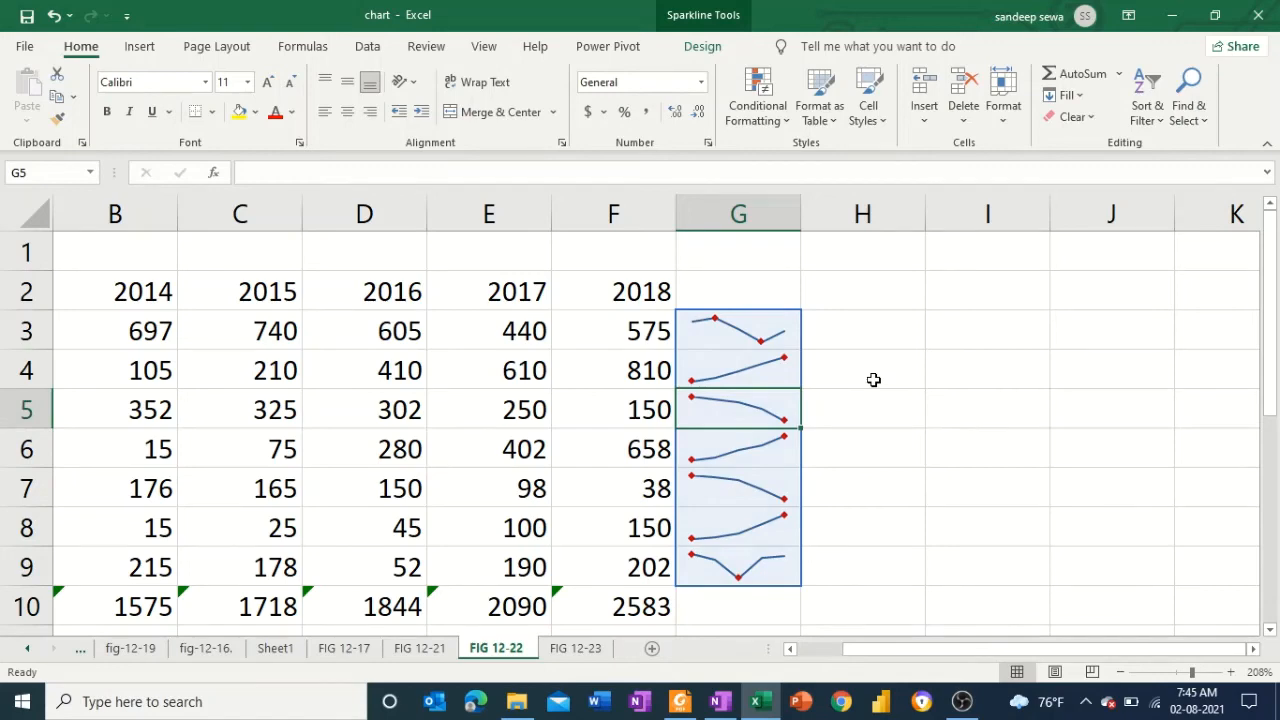
{"action": "key", "text": "Left"}
{"action": "key", "text": "Left"}
{"action": "key", "text": "Left"}
{"action": "key", "text": "Left"}
{"action": "key", "text": "Left"}
{"action": "key", "text": "Right"}
{"action": "key", "text": "Right"}
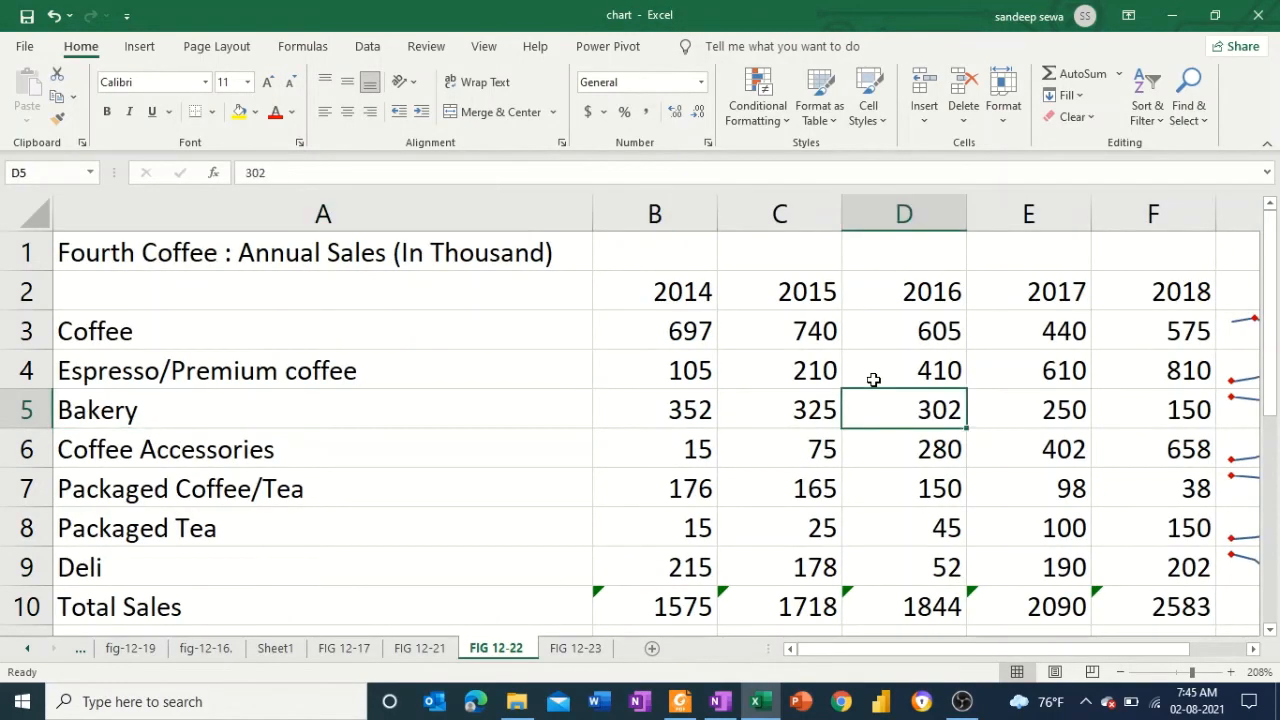
{"action": "key", "text": "Right"}
{"action": "key", "text": "Right"}
{"action": "key", "text": "Right"}
{"action": "key", "text": "Right"}
{"action": "key", "text": "Right"}
{"action": "key", "text": "Left"}
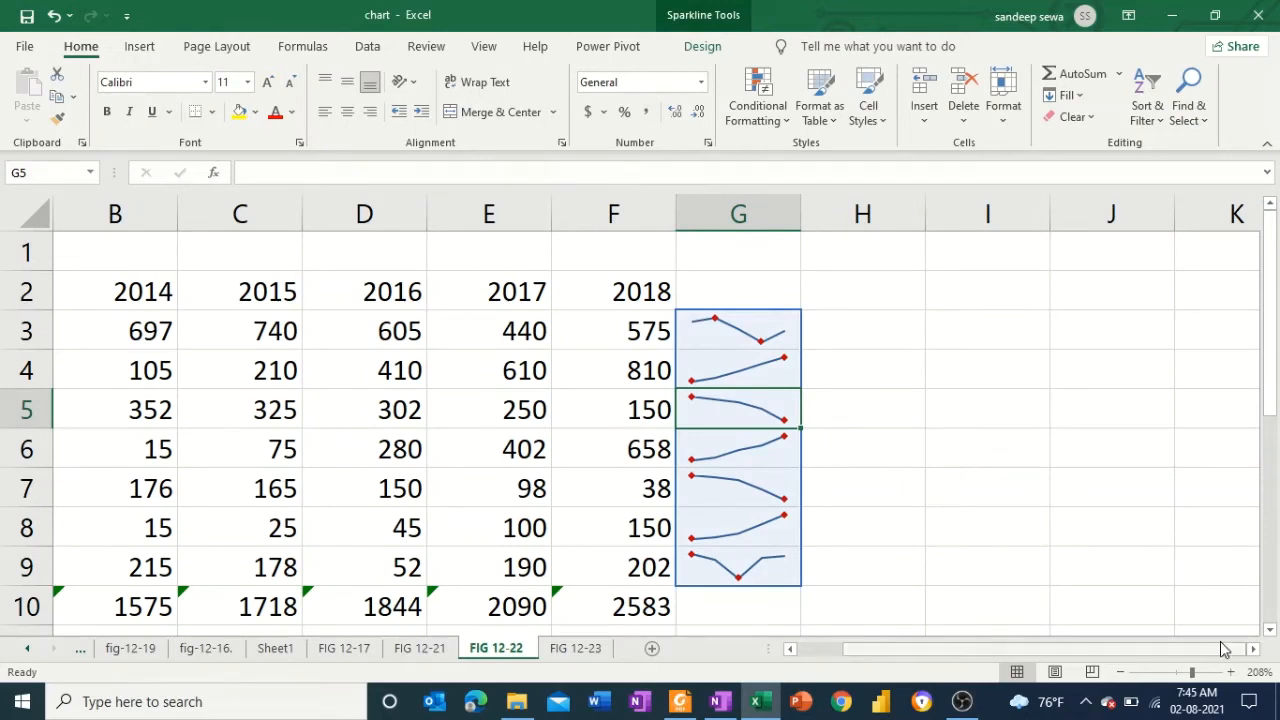
Zoom the sheet out to 130% and delete column G with the line sparklines.
{"action": "left_click_drag", "start_coordinate": [1193, 674], "coordinate": [1180, 672]}
{"action": "left_click", "coordinate": [506, 334]}
{"action": "key", "text": "Up"}
{"action": "key", "text": "Up"}
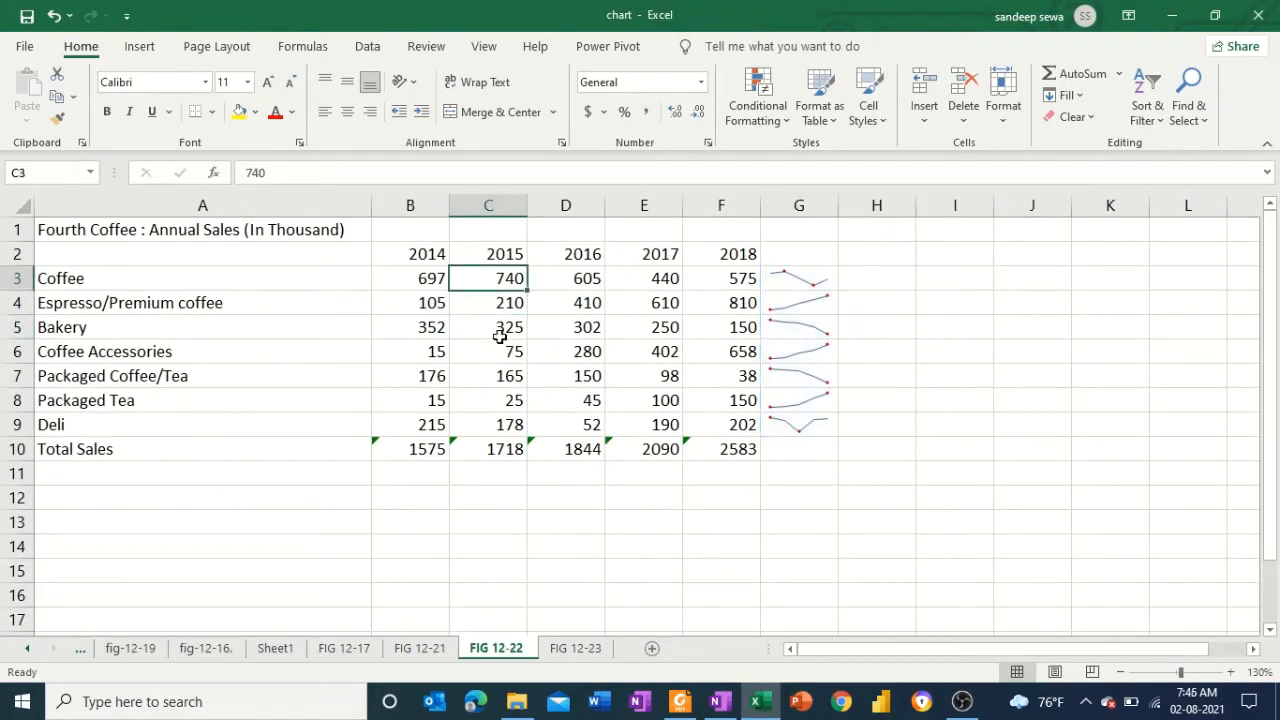
{"action": "key", "text": "Up"}
{"action": "key", "text": "Right"}
{"action": "key", "text": "Right"}
{"action": "key", "text": "Right"}
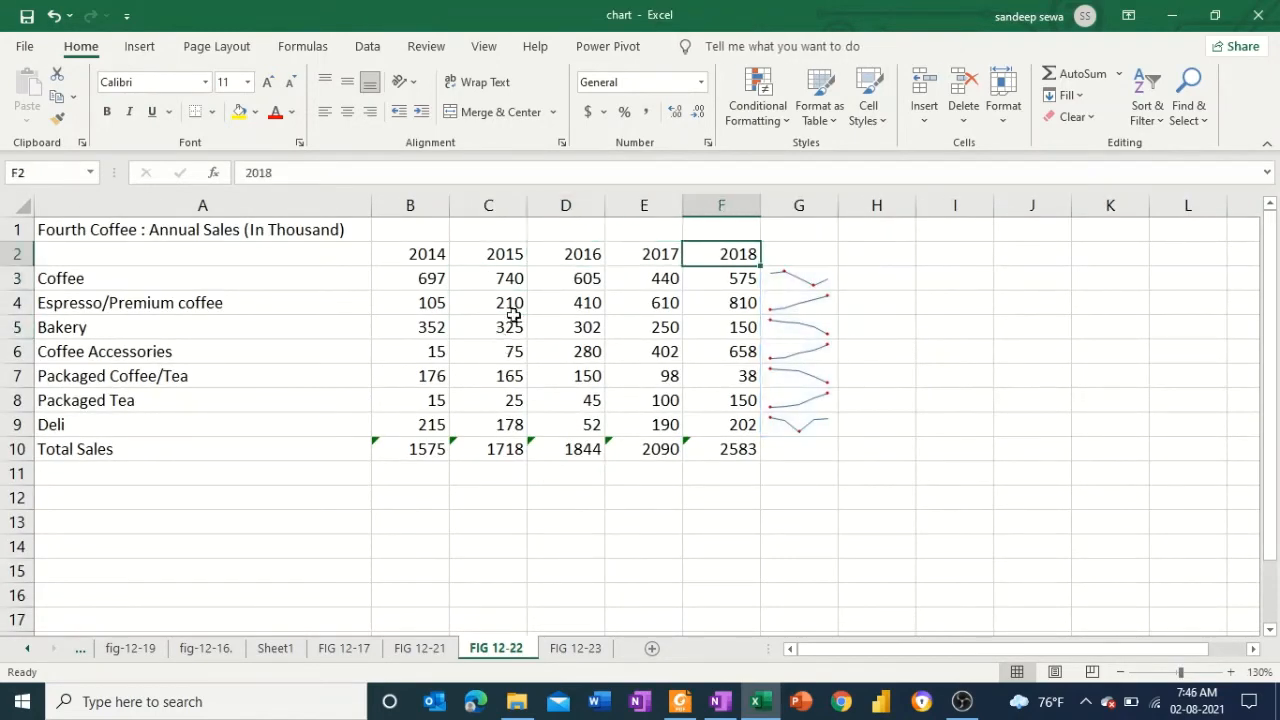
{"action": "left_click", "coordinate": [810, 206]}
{"action": "key", "text": "ctrl+minus"}
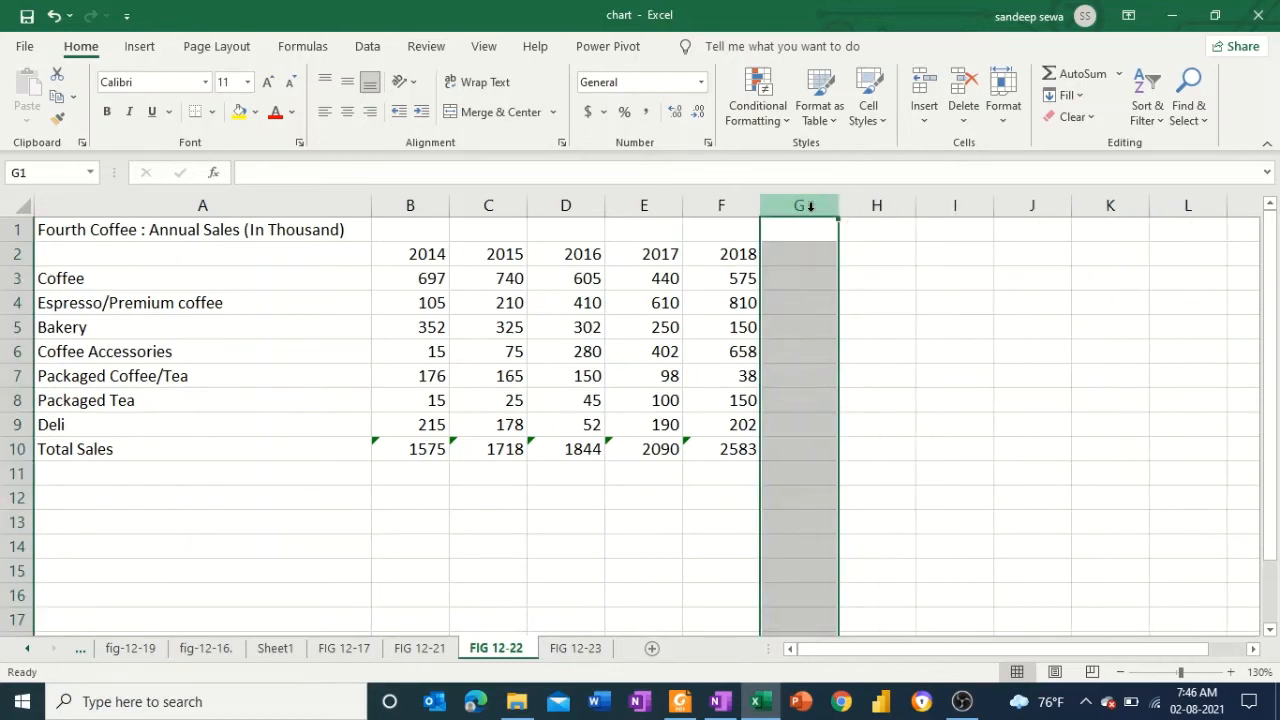
{"action": "left_click", "coordinate": [756, 318]}
{"action": "key", "text": "Up"}
{"action": "key", "text": "Up"}
{"action": "key", "text": "Right"}
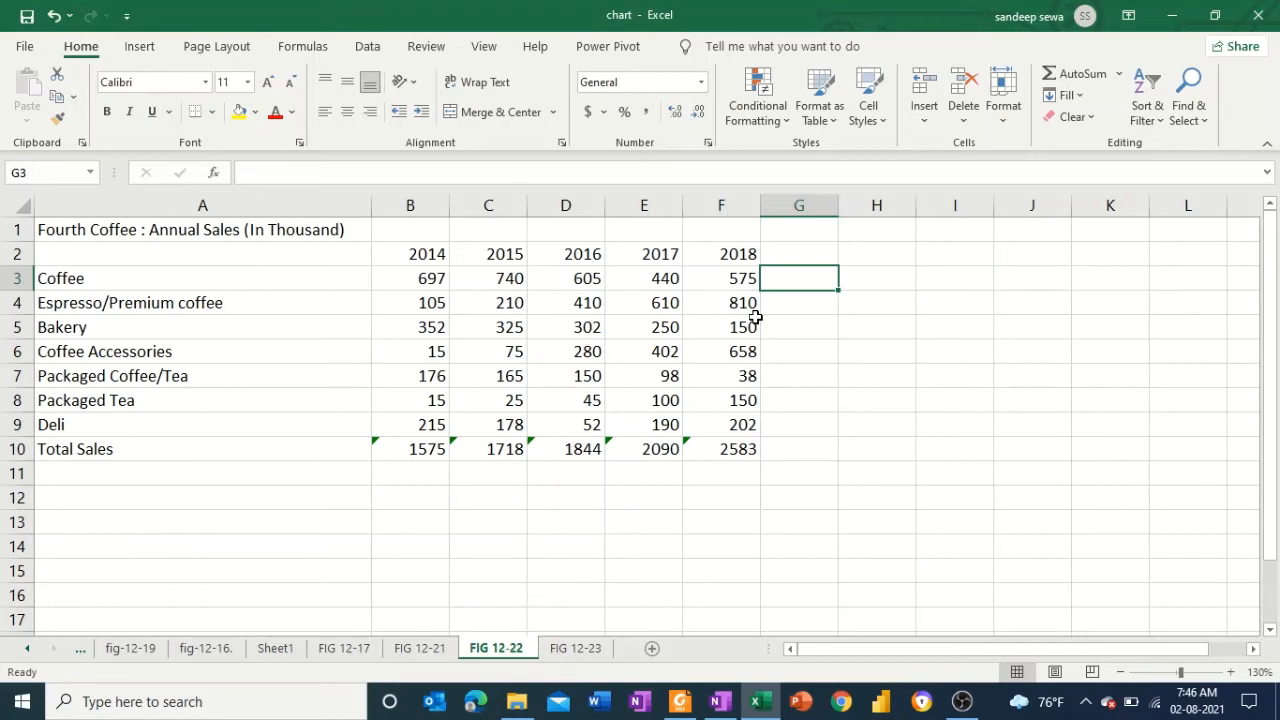
Select the product rows A3:F9 without Total Sales and view the sparkline options in Quick Analysis.
{"action": "left_click", "coordinate": [245, 292]}
{"action": "key", "text": "Up"}
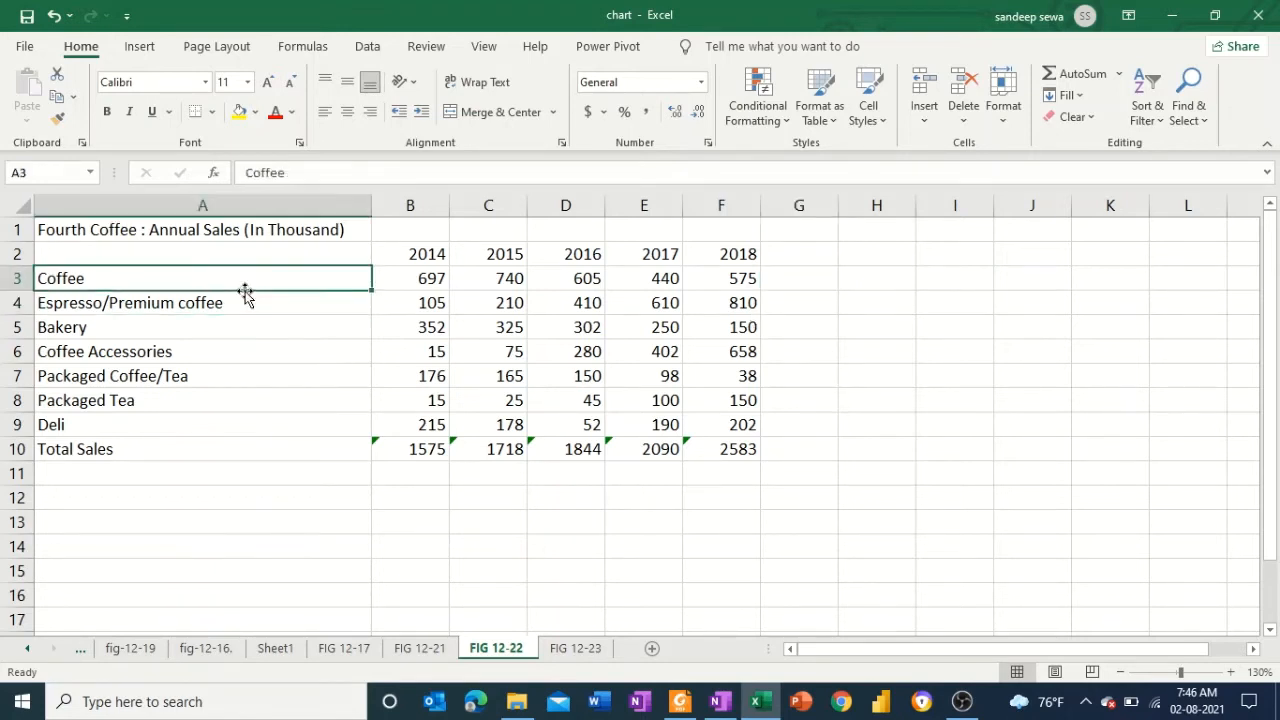
{"action": "key", "text": "shift+Right"}
{"action": "key", "text": "shift+Right"}
{"action": "key", "text": "shift+Right"}
{"action": "key", "text": "shift+Right"}
{"action": "key", "text": "shift+Right"}
{"action": "key", "text": "ctrl+shift+Down"}
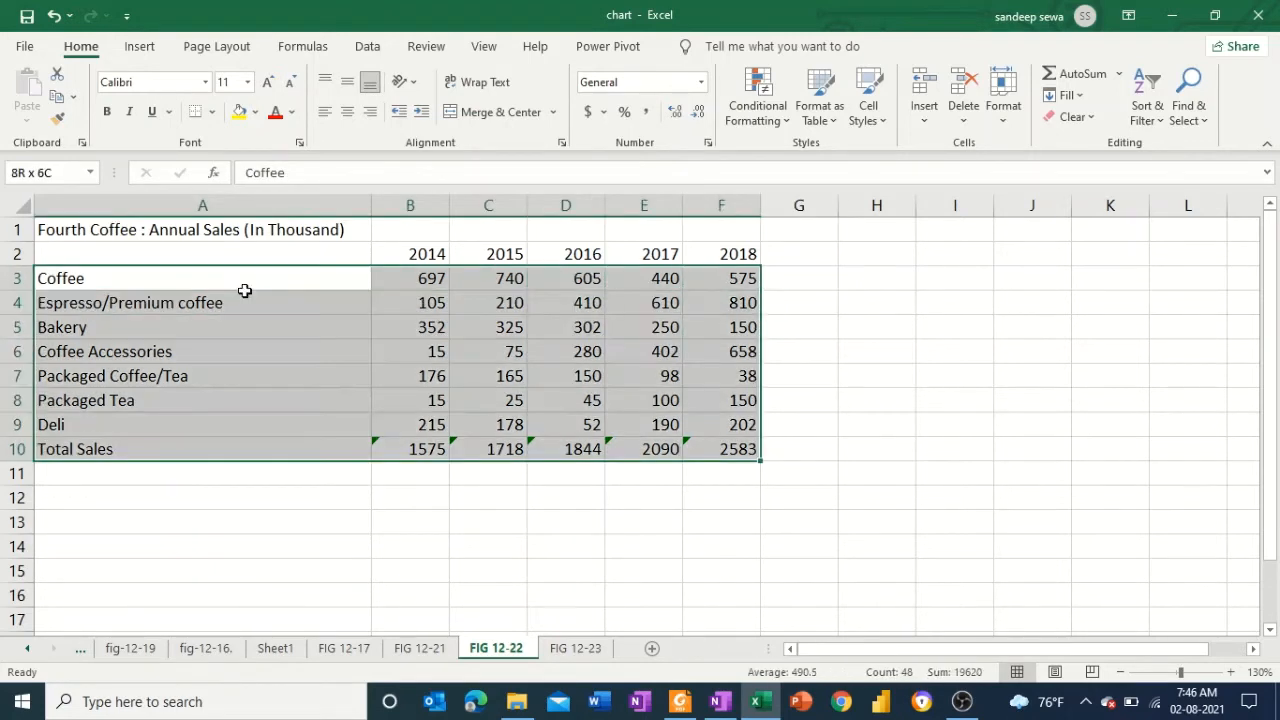
{"action": "key", "text": "shift+Up"}
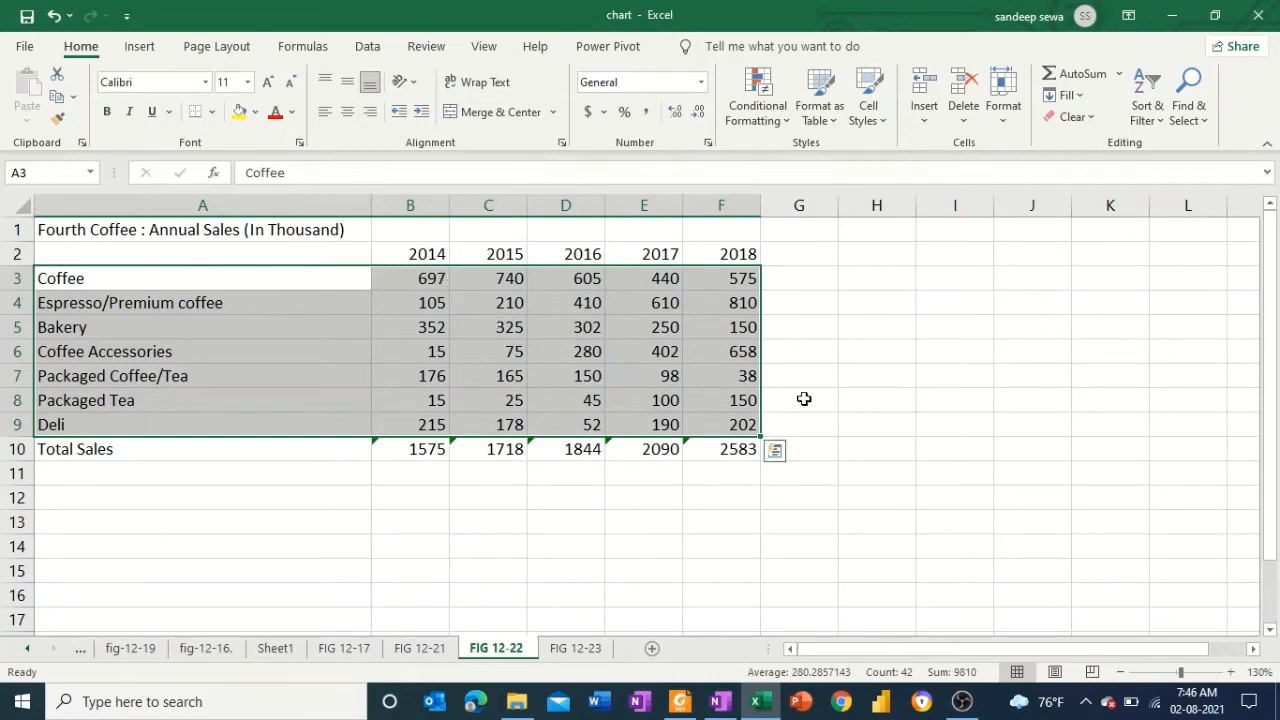
{"action": "left_click", "coordinate": [776, 452]}
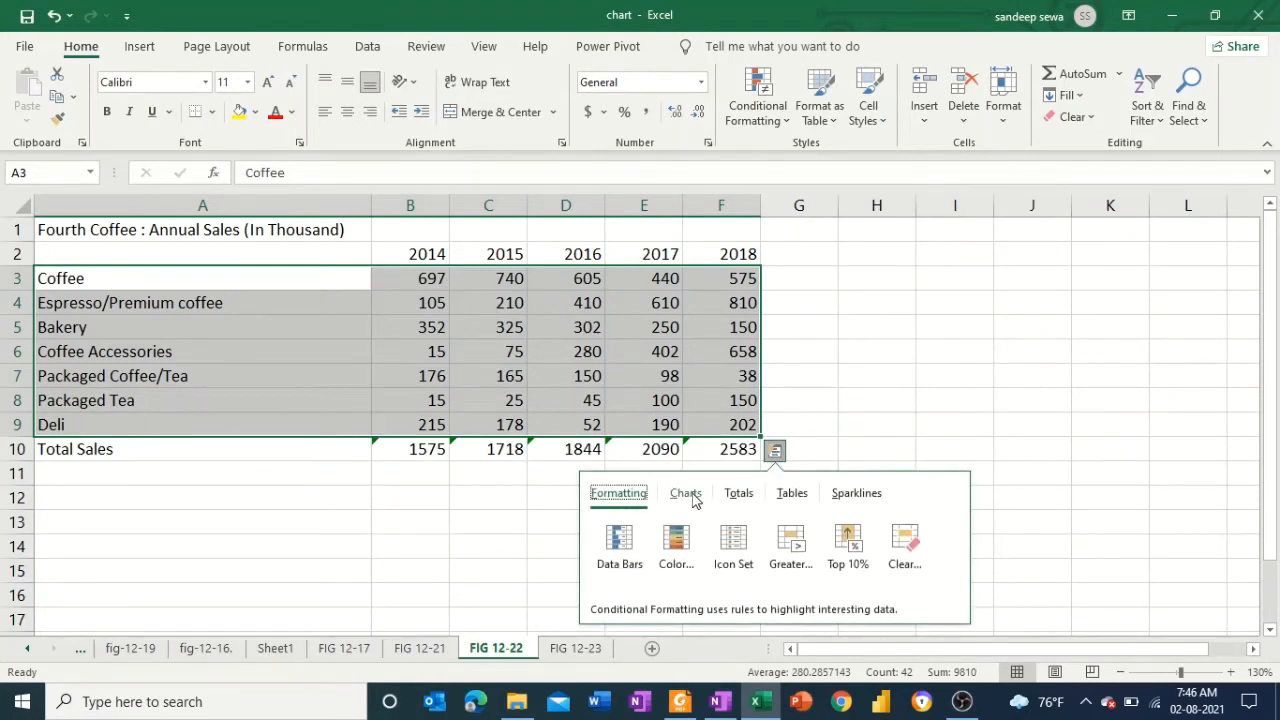
{"action": "left_click", "coordinate": [841, 500]}
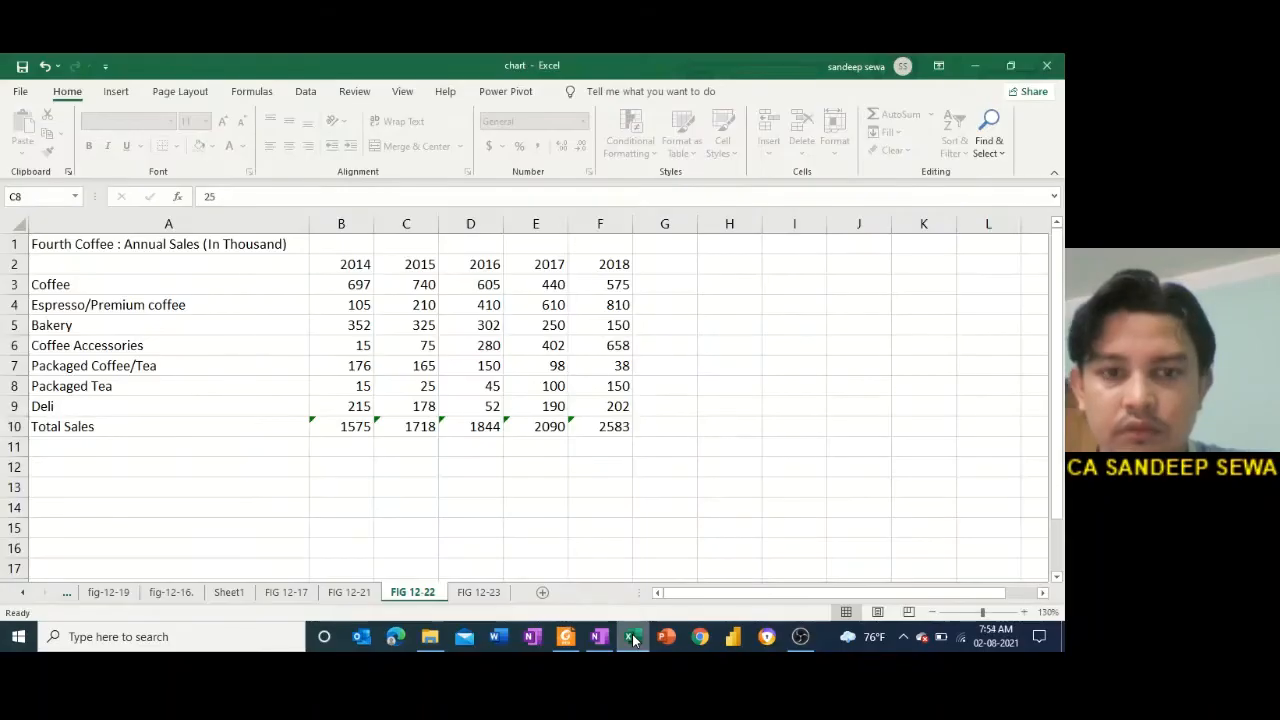
Total the Coffee row's yearly values in G3 with the formula =SUM(B3:F3).
{"action": "left_click", "coordinate": [563, 305]}
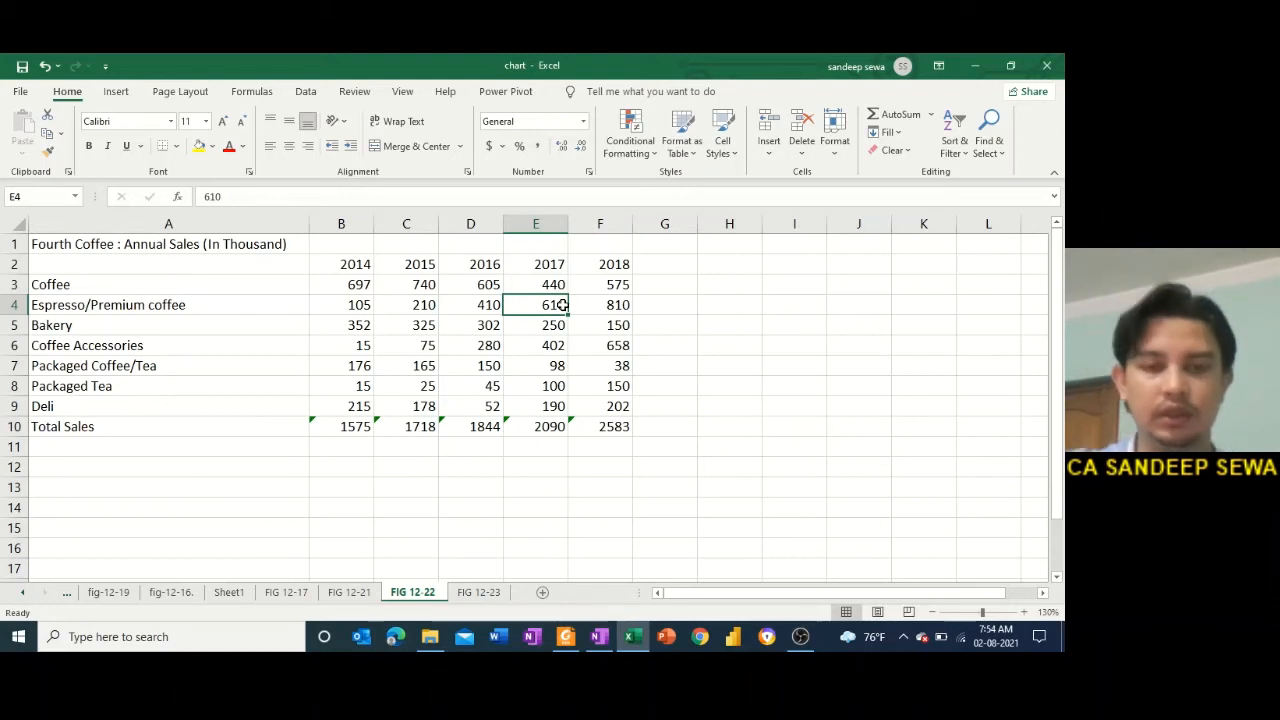
{"action": "key", "text": "Up"}
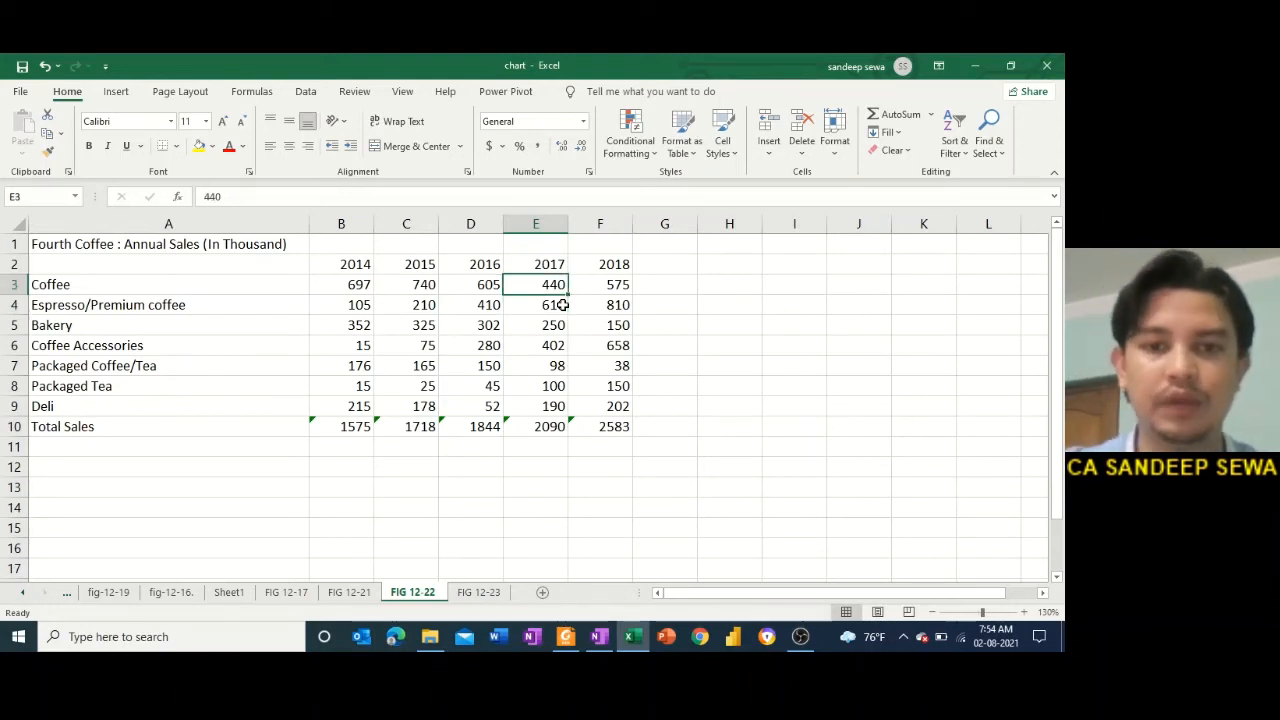
{"action": "key", "text": "Left"}
{"action": "key", "text": "Right"}
{"action": "key", "text": "Right"}
{"action": "key", "text": "Right"}
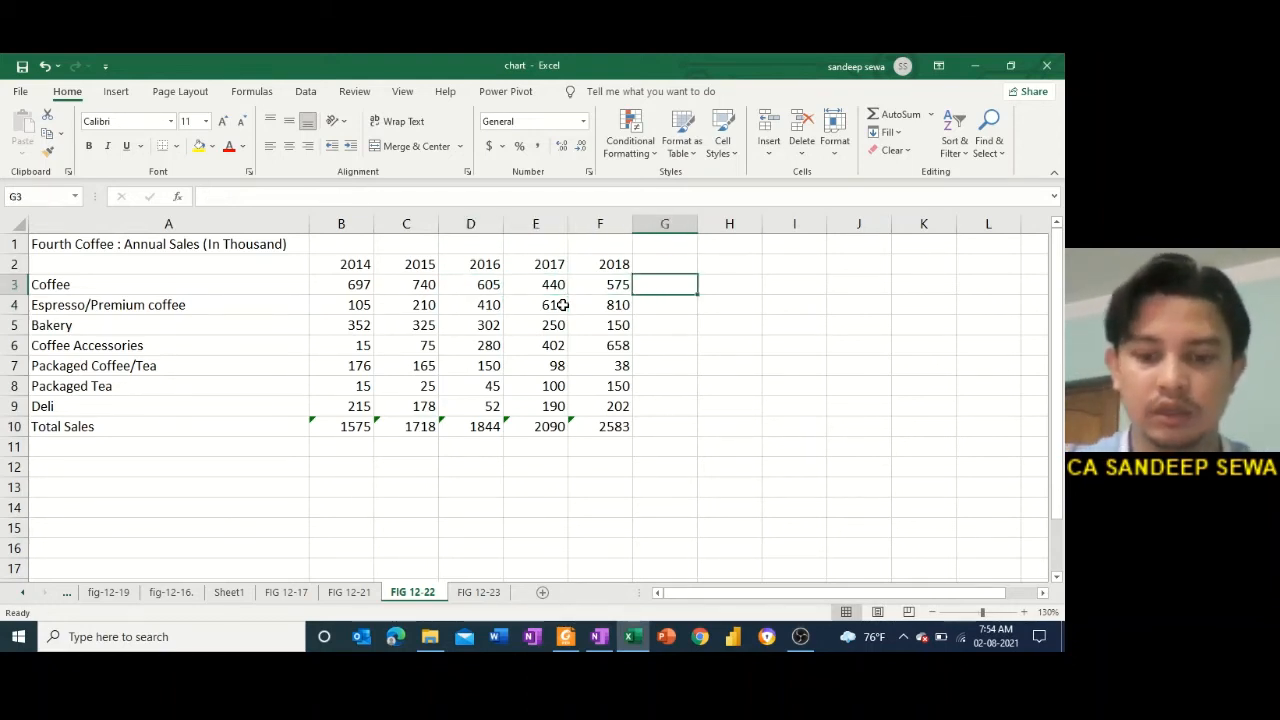
{"action": "type", "text": "=sum("}
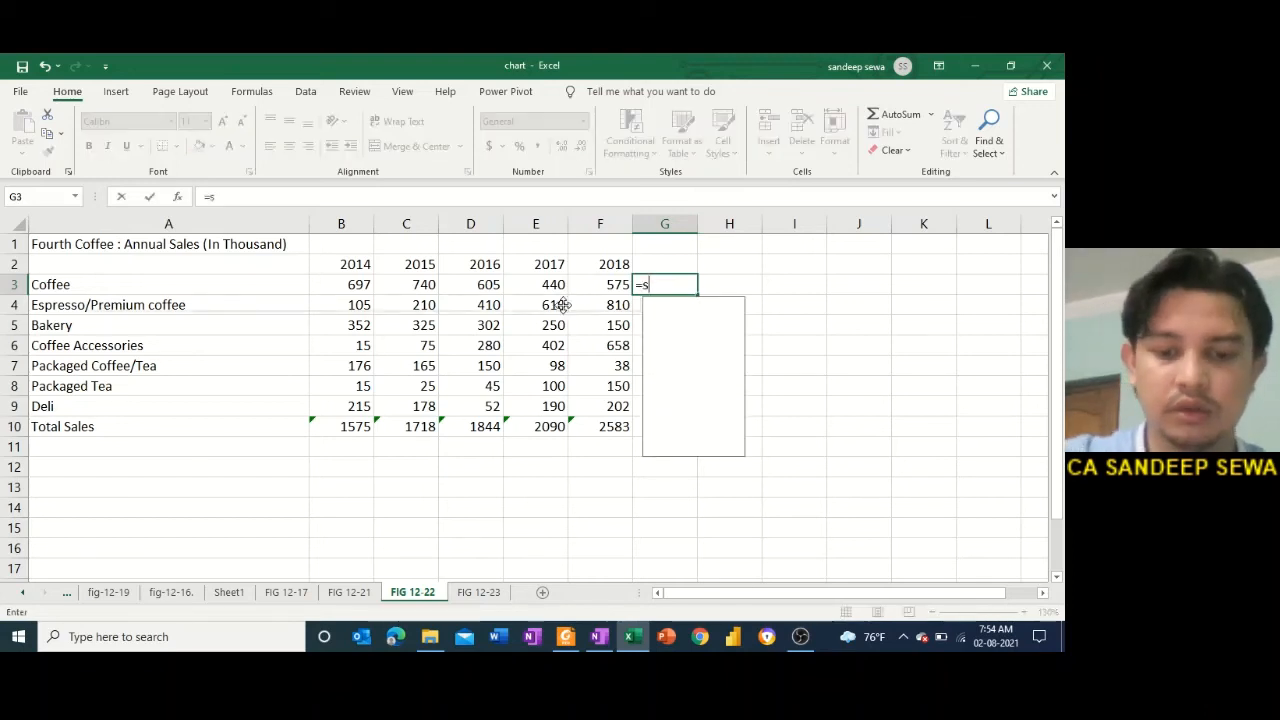
{"action": "key", "text": "Left"}
{"action": "key", "text": "Left"}
{"action": "key", "text": "Left"}
{"action": "key", "text": "Left"}
{"action": "key", "text": "Left"}
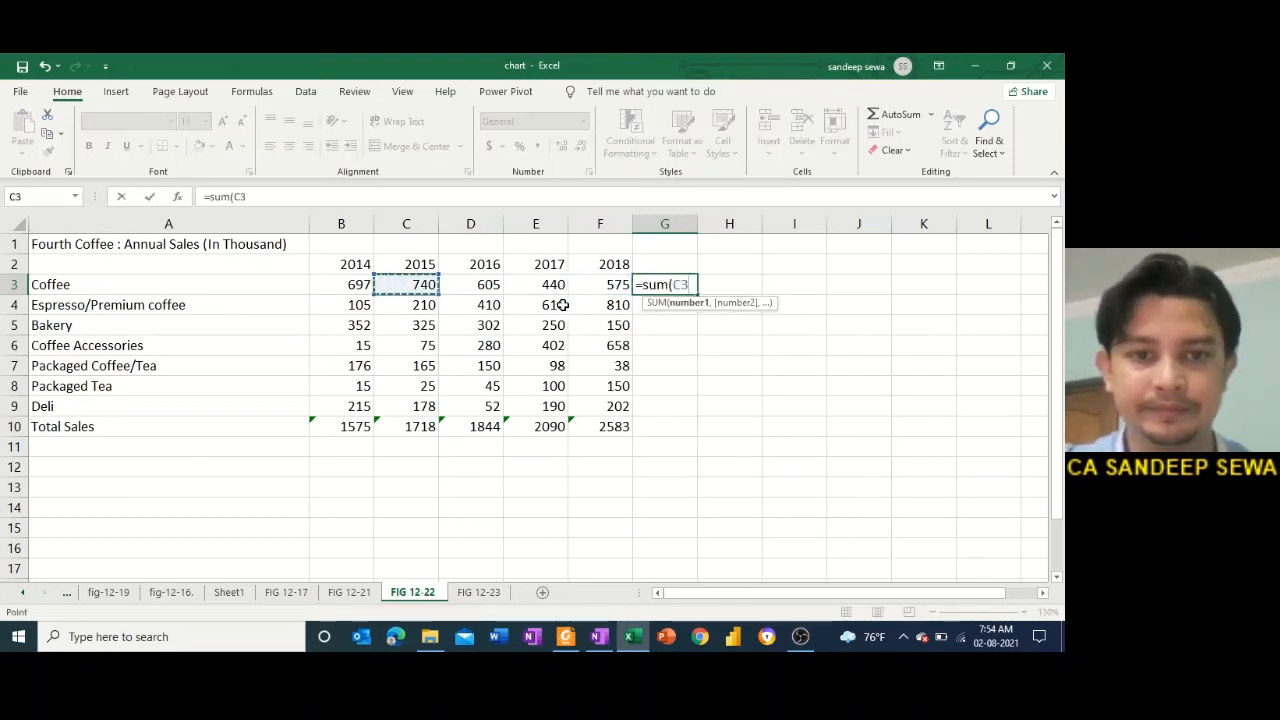
{"action": "key", "text": "shift+Right"}
{"action": "key", "text": "shift+Right"}
{"action": "key", "text": "shift+Right"}
{"action": "key", "text": "shift+Right"}
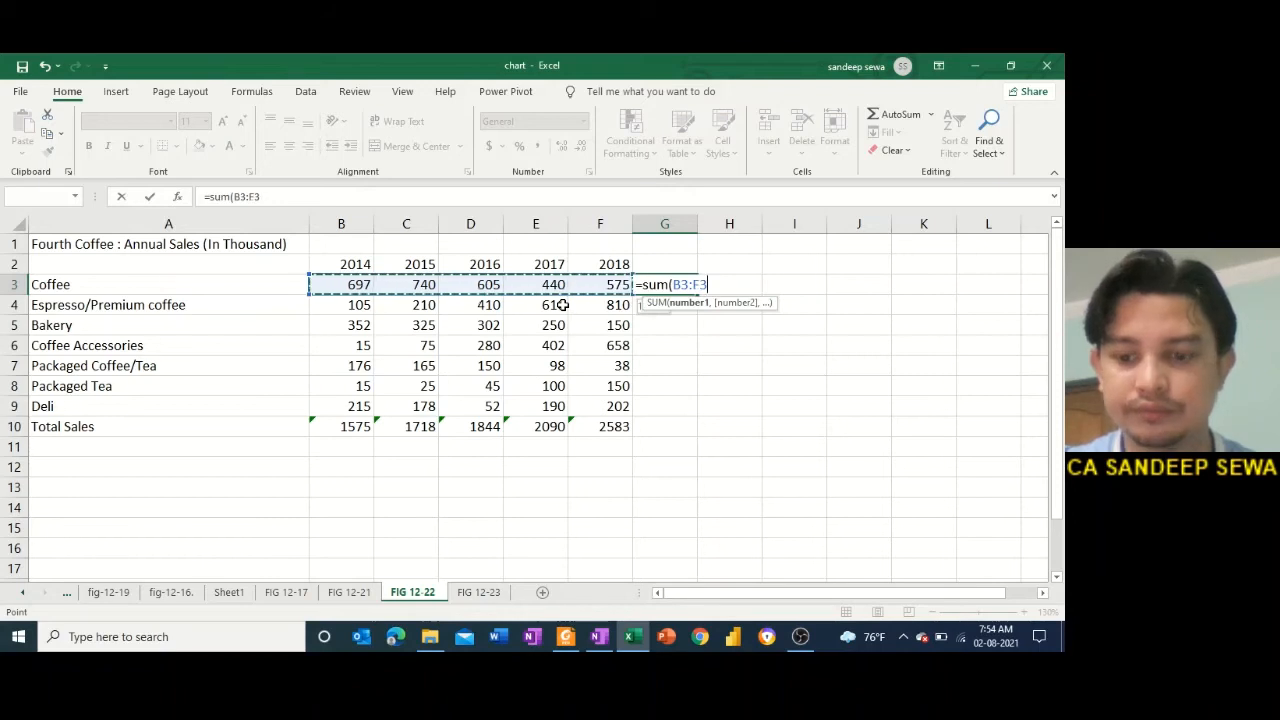
{"action": "key", "text": "Return"}
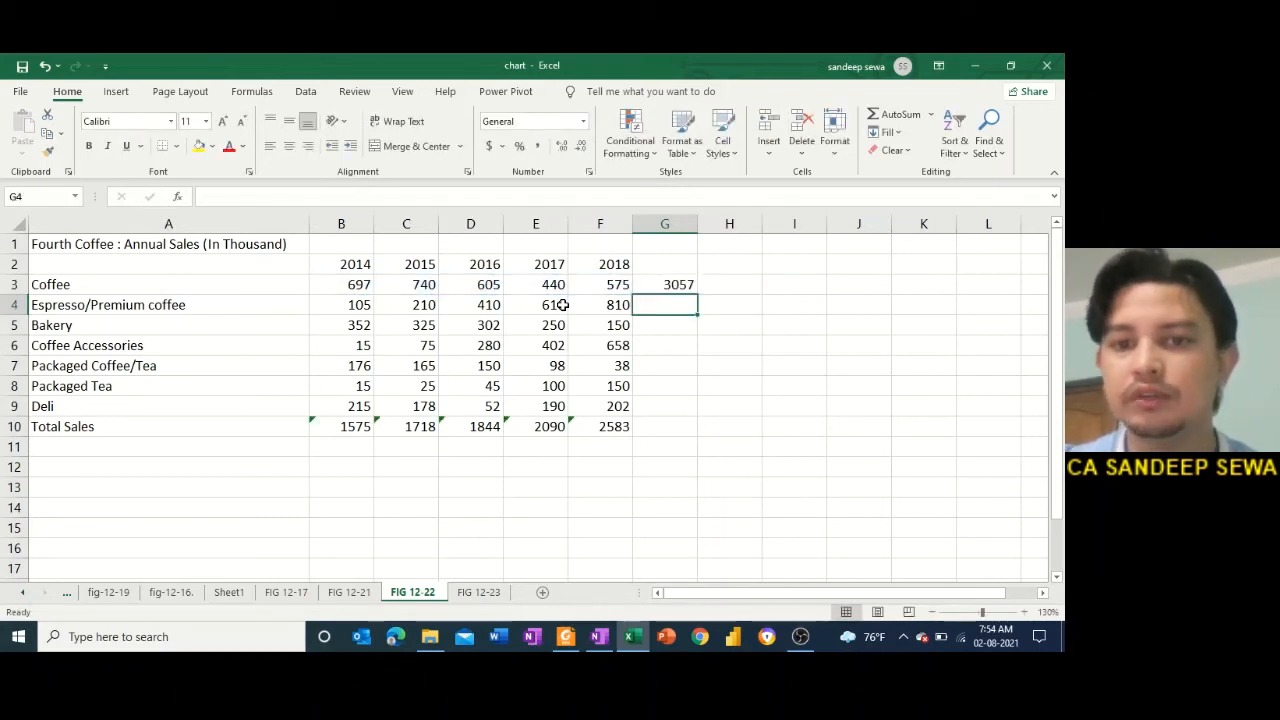
Clear the SUM formula from cell G3.
{"action": "key", "text": "Up"}
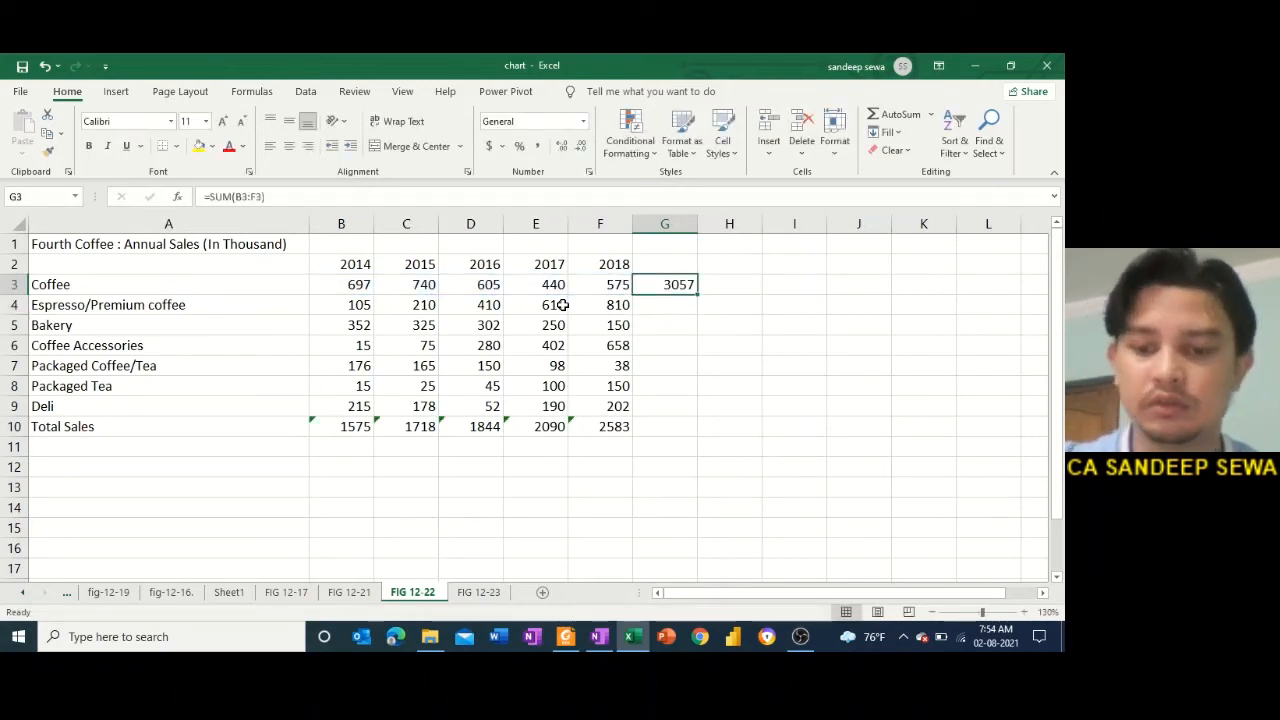
{"action": "key", "text": "Delete"}
{"action": "type", "text": "count"}
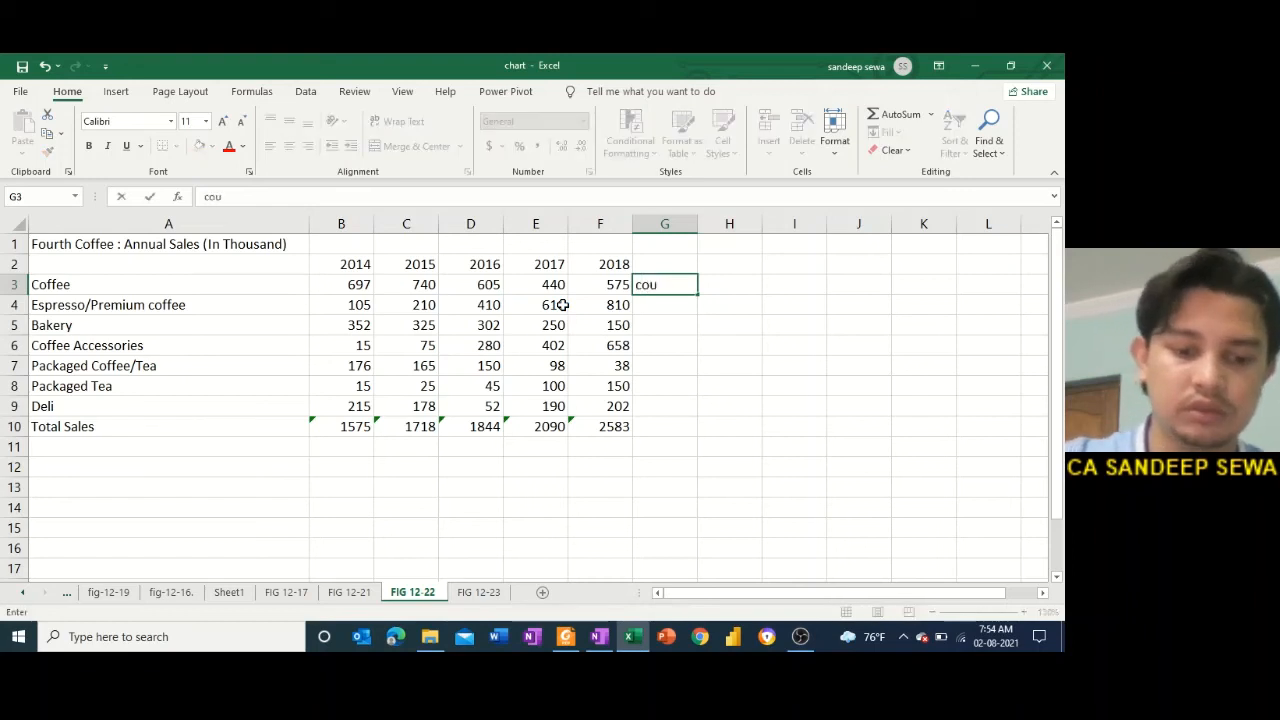
{"action": "key", "text": "BackSpace"}
{"action": "key", "text": "BackSpace"}
{"action": "key", "text": "BackSpace"}
{"action": "key", "text": "BackSpace"}
{"action": "key", "text": "BackSpace"}
Count the Coffee row's yearly values in G3 with =COUNT(B3:F3) and clear the cell again.
{"action": "type", "text": "="}
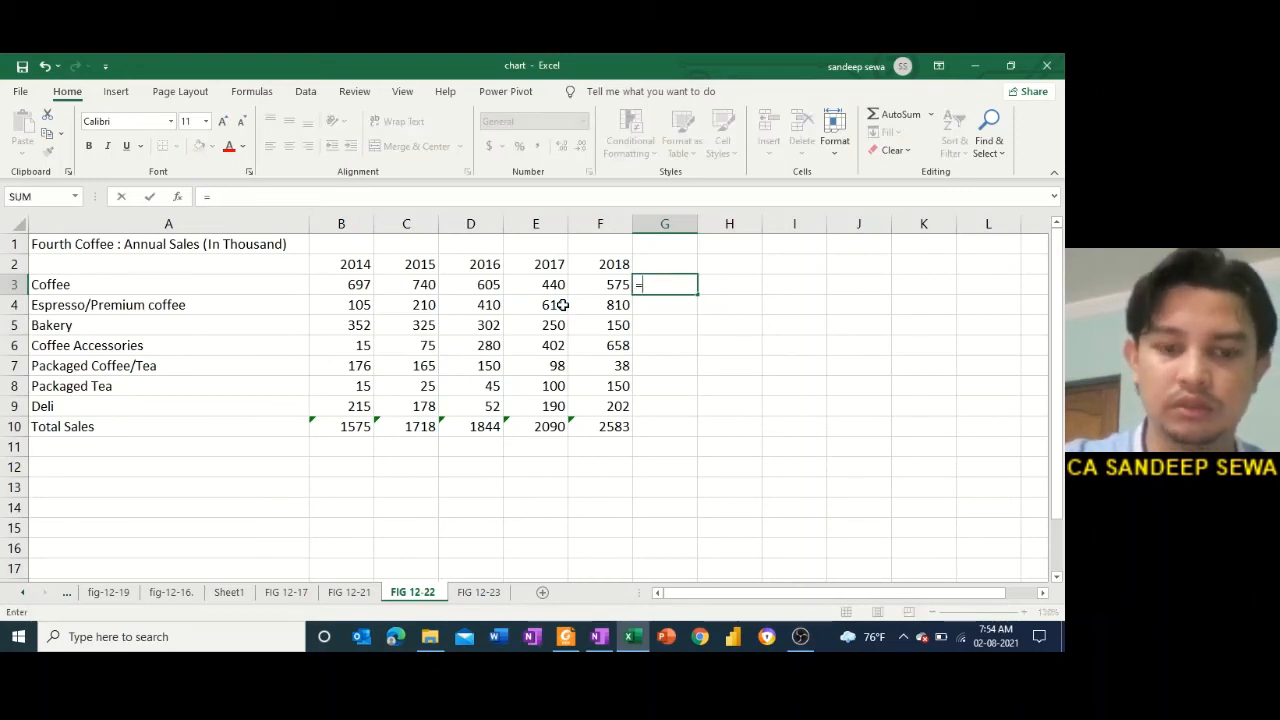
{"action": "type", "text": "count("}
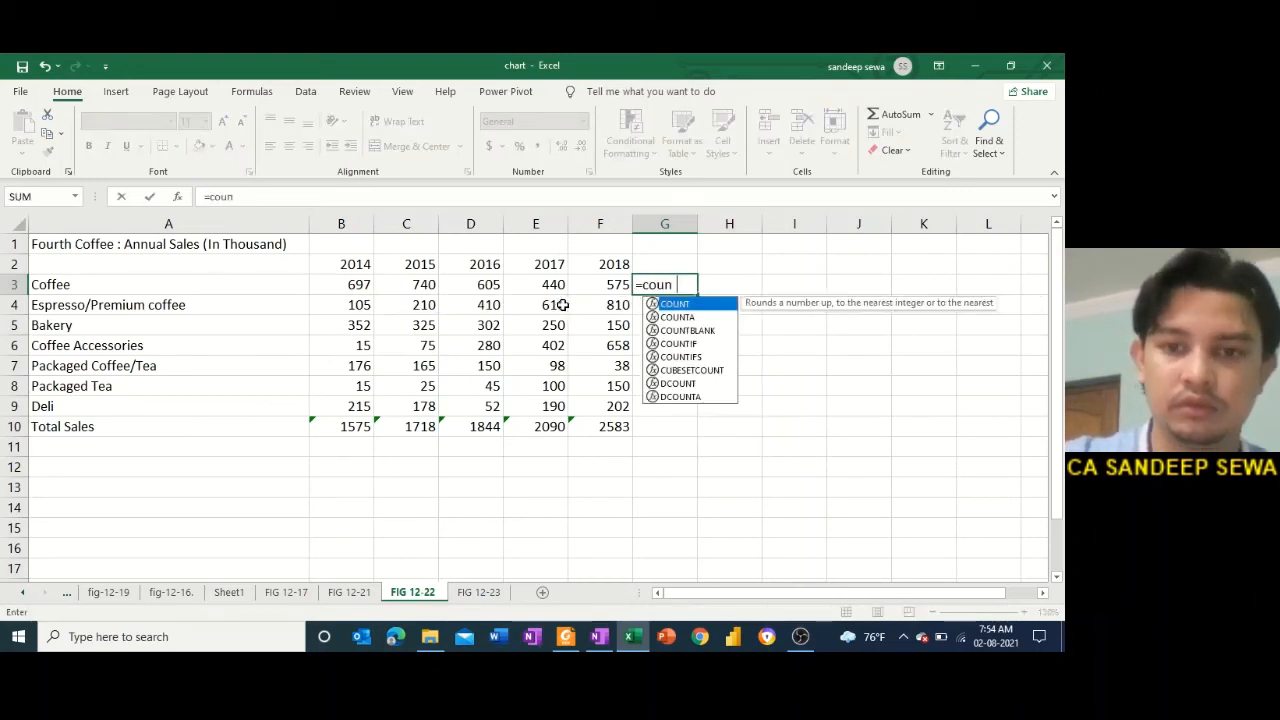
{"action": "key", "text": "Left"}
{"action": "key", "text": "Left"}
{"action": "key", "text": "Left"}
{"action": "key", "text": "Left"}
{"action": "key", "text": "Left"}
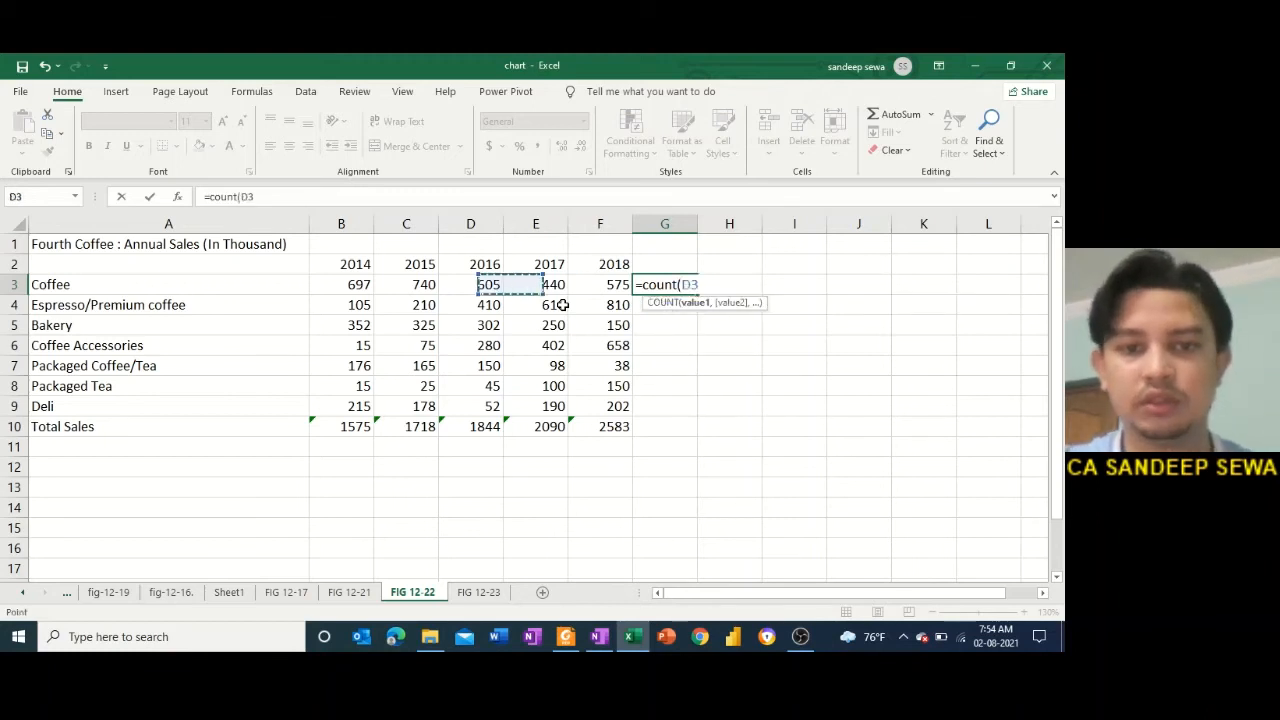
{"action": "key", "text": "shift+Right"}
{"action": "key", "text": "shift+Right"}
{"action": "key", "text": "shift+Right"}
{"action": "key", "text": "shift+Right"}
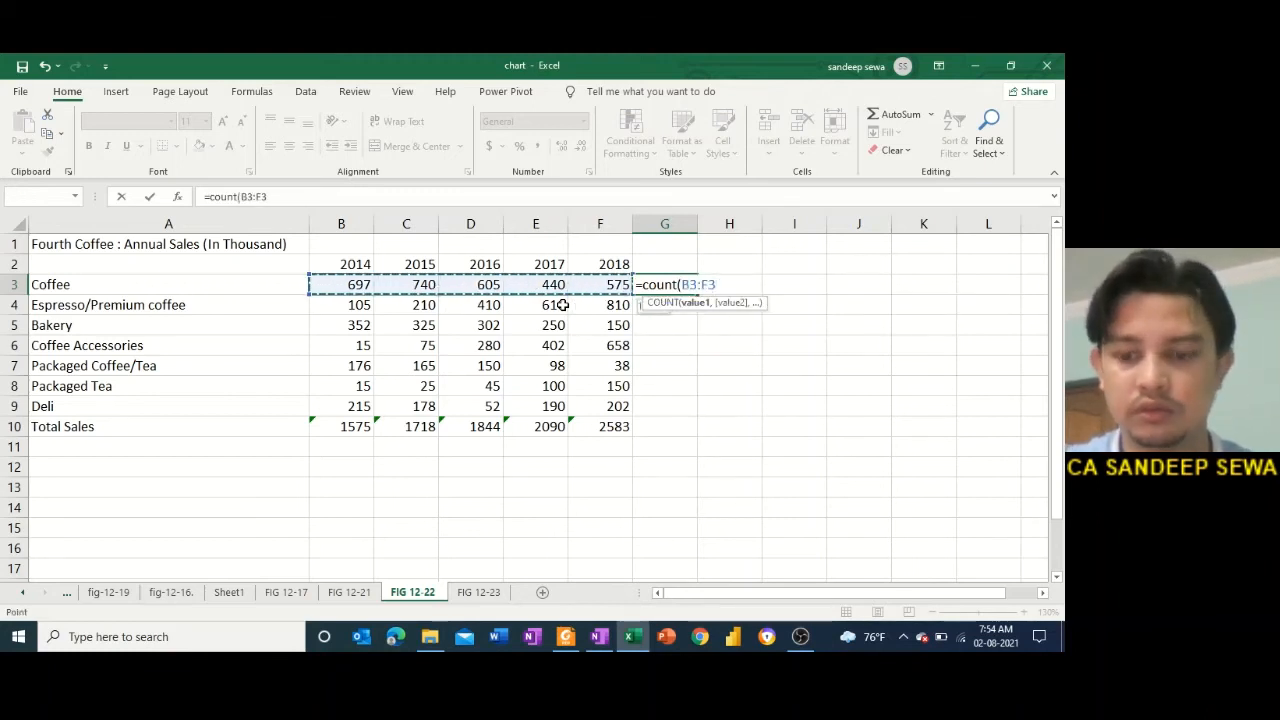
{"action": "key", "text": "Return"}
{"action": "key", "text": "Up"}
{"action": "key", "text": "Delete"}
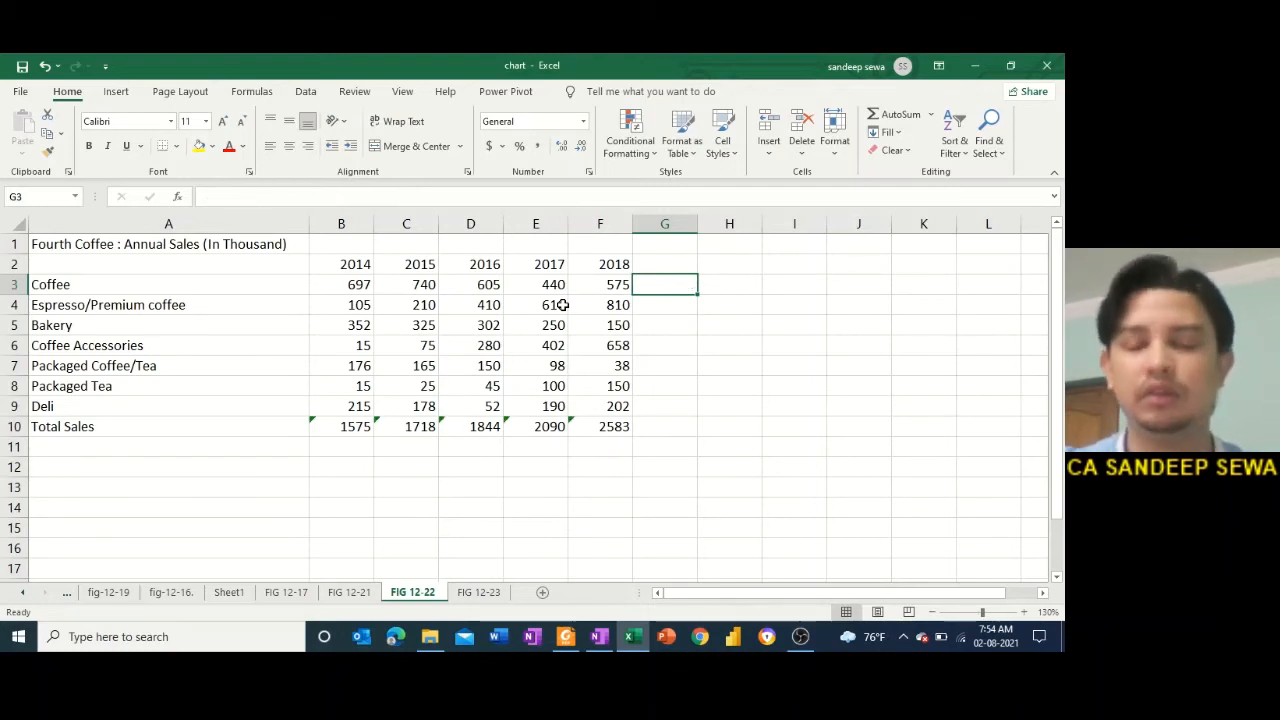
Select the Coffee row A3:F3 and open its Quick Analysis options.
{"action": "left_click", "coordinate": [163, 289]}
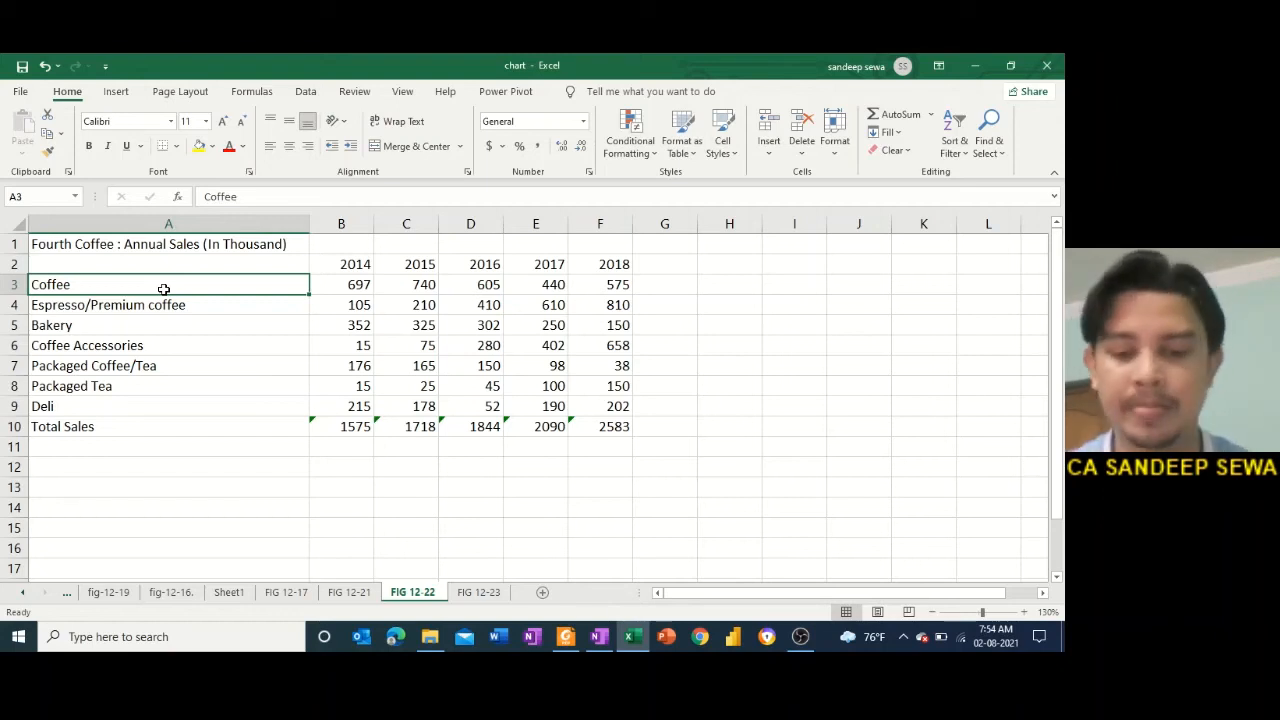
{"action": "key", "text": "shift+Right"}
{"action": "key", "text": "shift+Right"}
{"action": "key", "text": "shift+Right"}
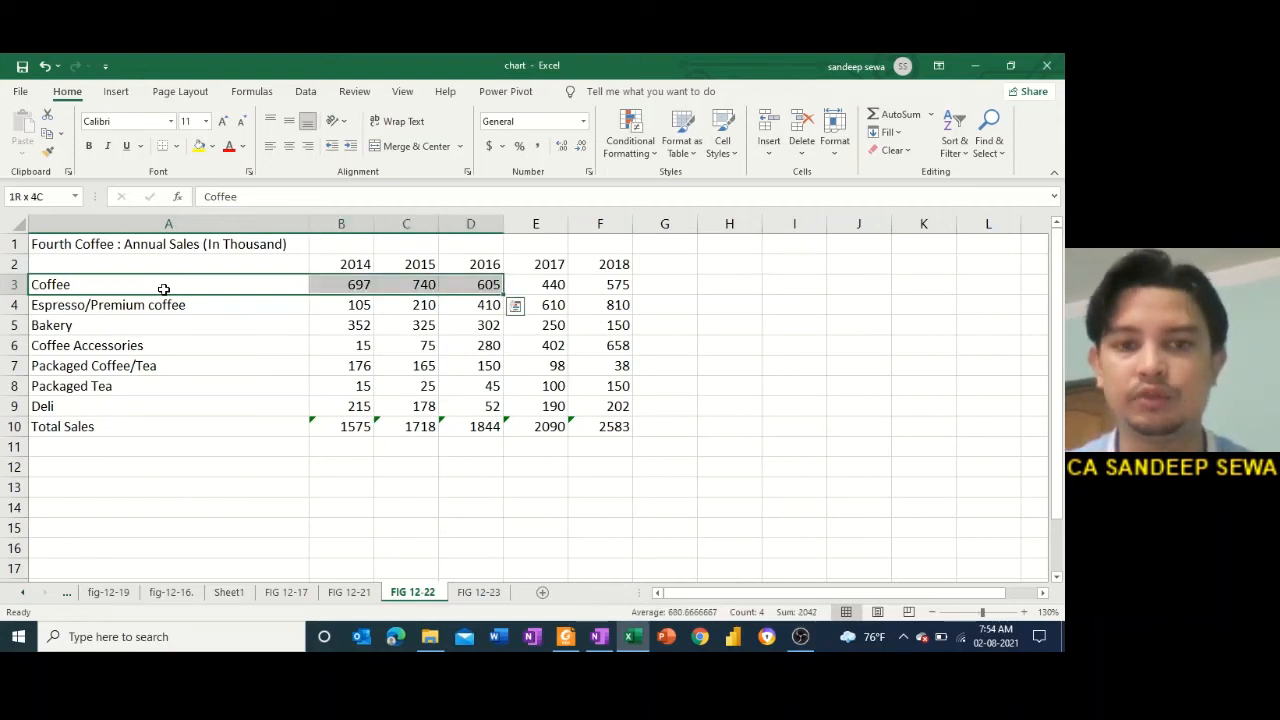
{"action": "key", "text": "shift+Right"}
{"action": "key", "text": "shift+Right"}
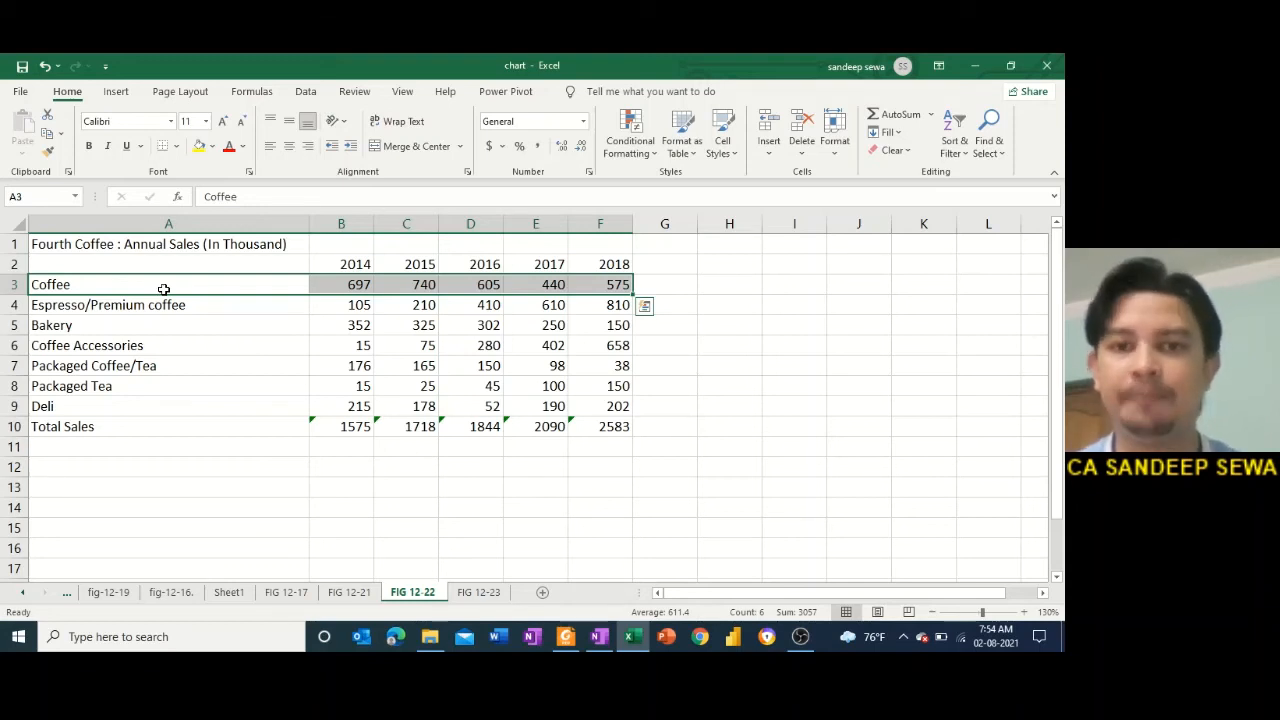
{"action": "left_click", "coordinate": [645, 309]}
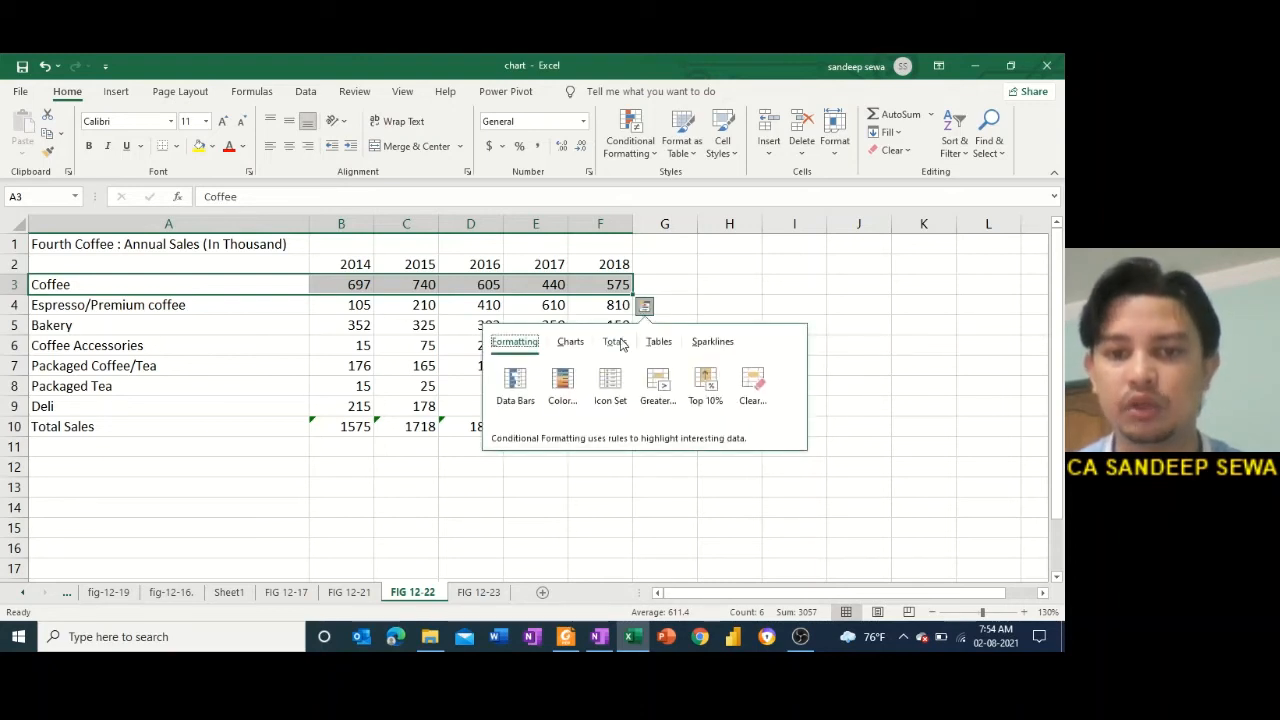
Preview the Totals options for the Coffee row, including Sum and % Total by row and column, and view the Tables options.
{"action": "left_click", "coordinate": [617, 342]}
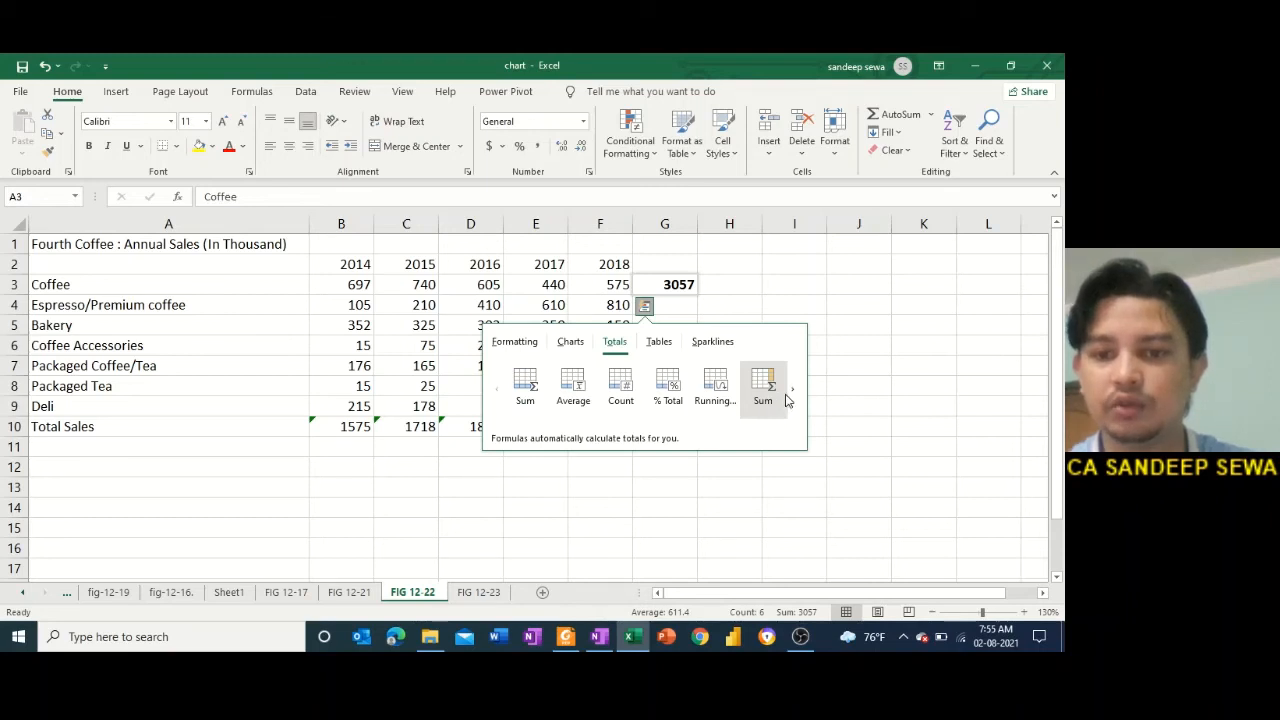
{"action": "left_click", "coordinate": [792, 390]}
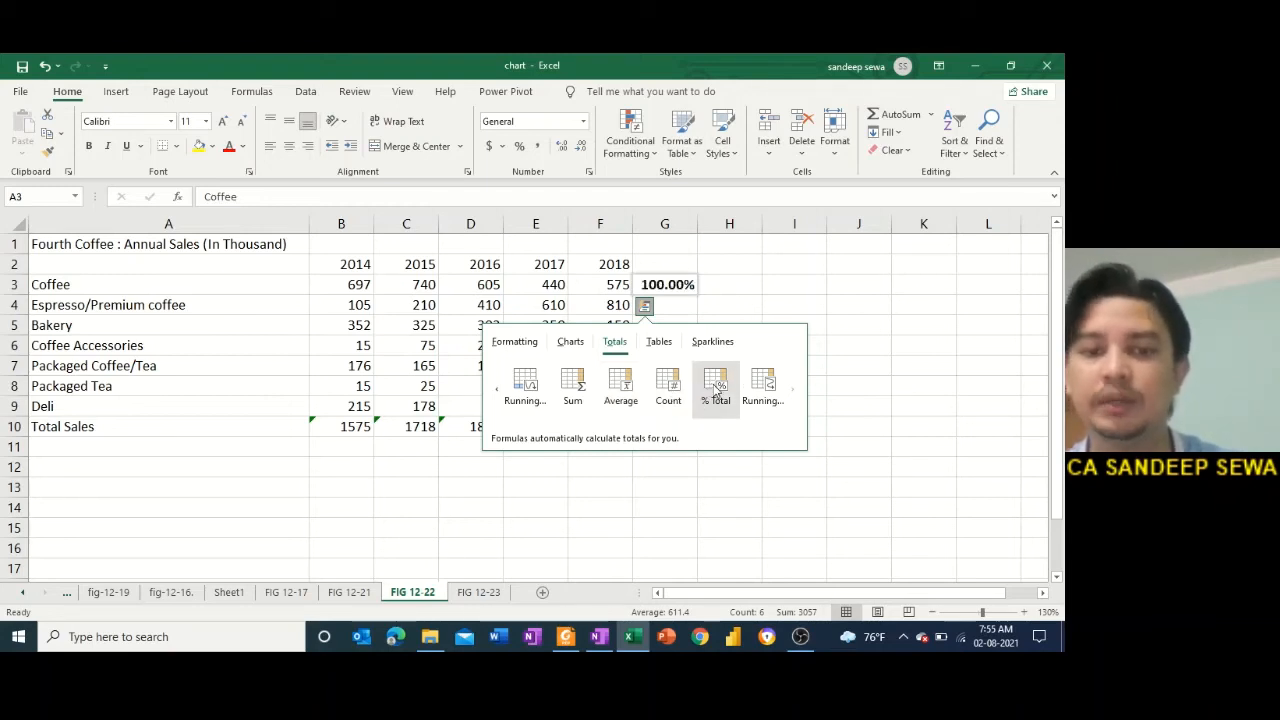
{"action": "left_click", "coordinate": [498, 390]}
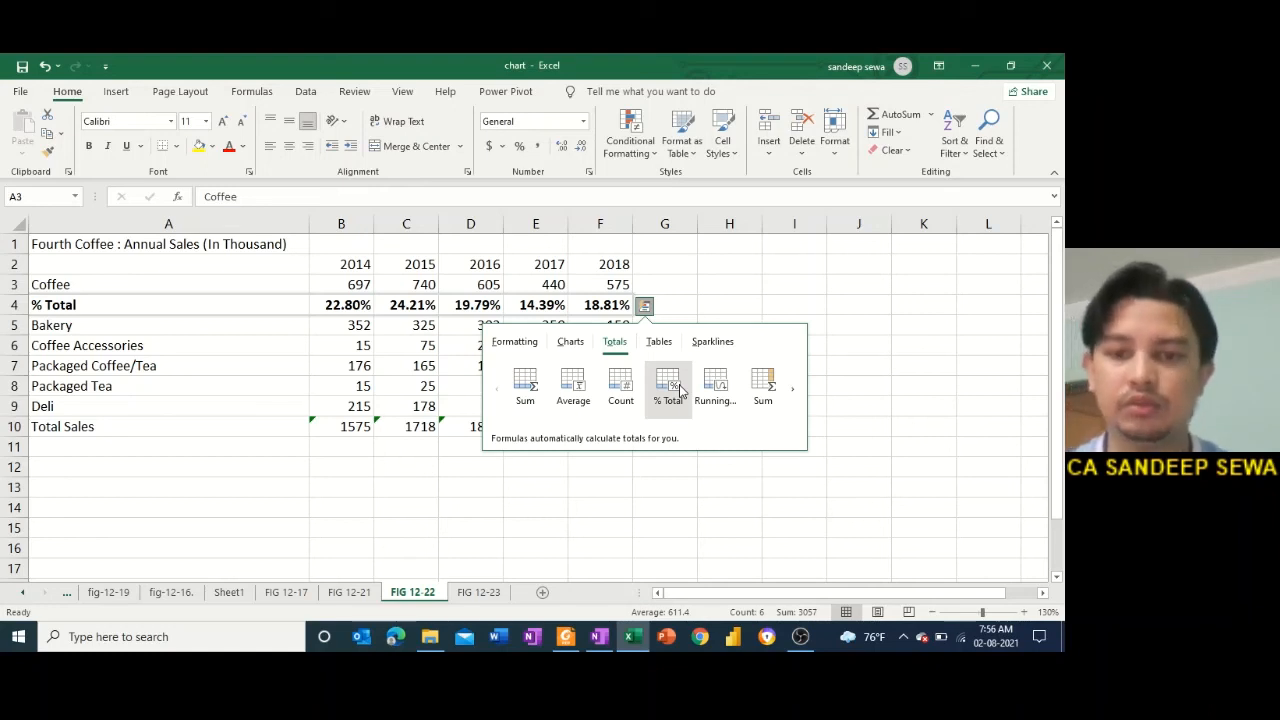
{"action": "left_click", "coordinate": [660, 343]}
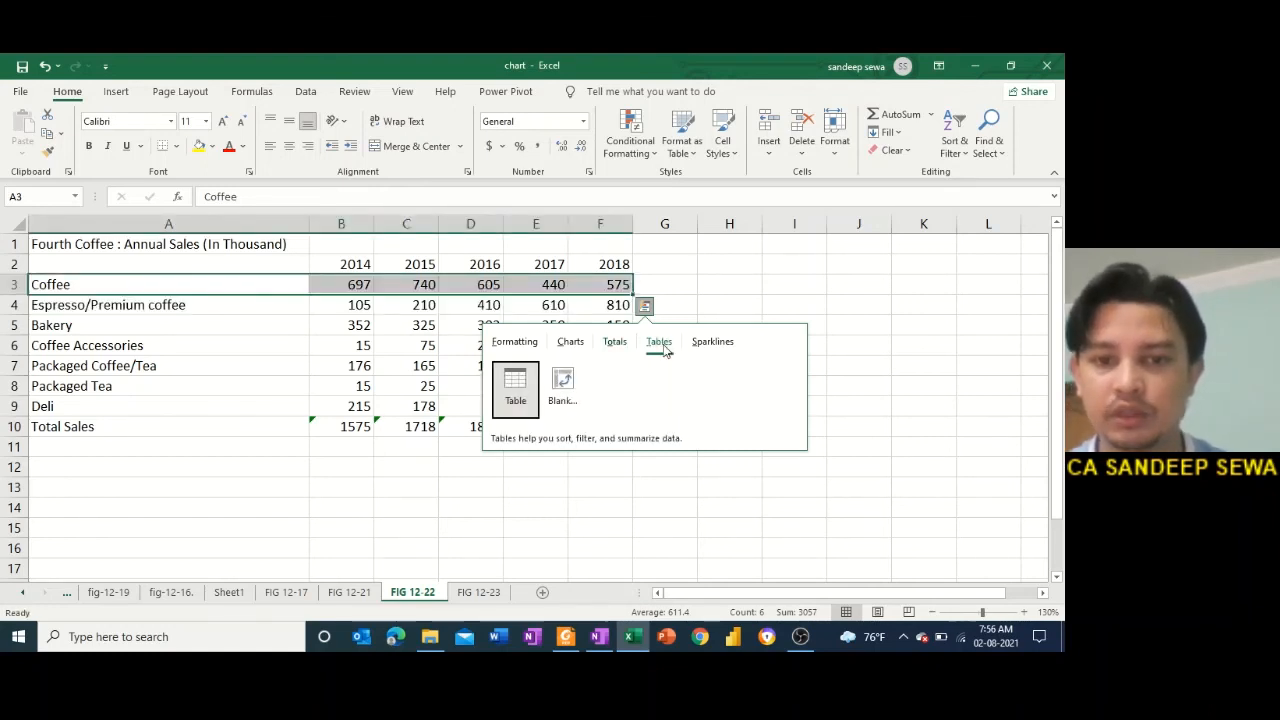
{"action": "left_click", "coordinate": [613, 343]}
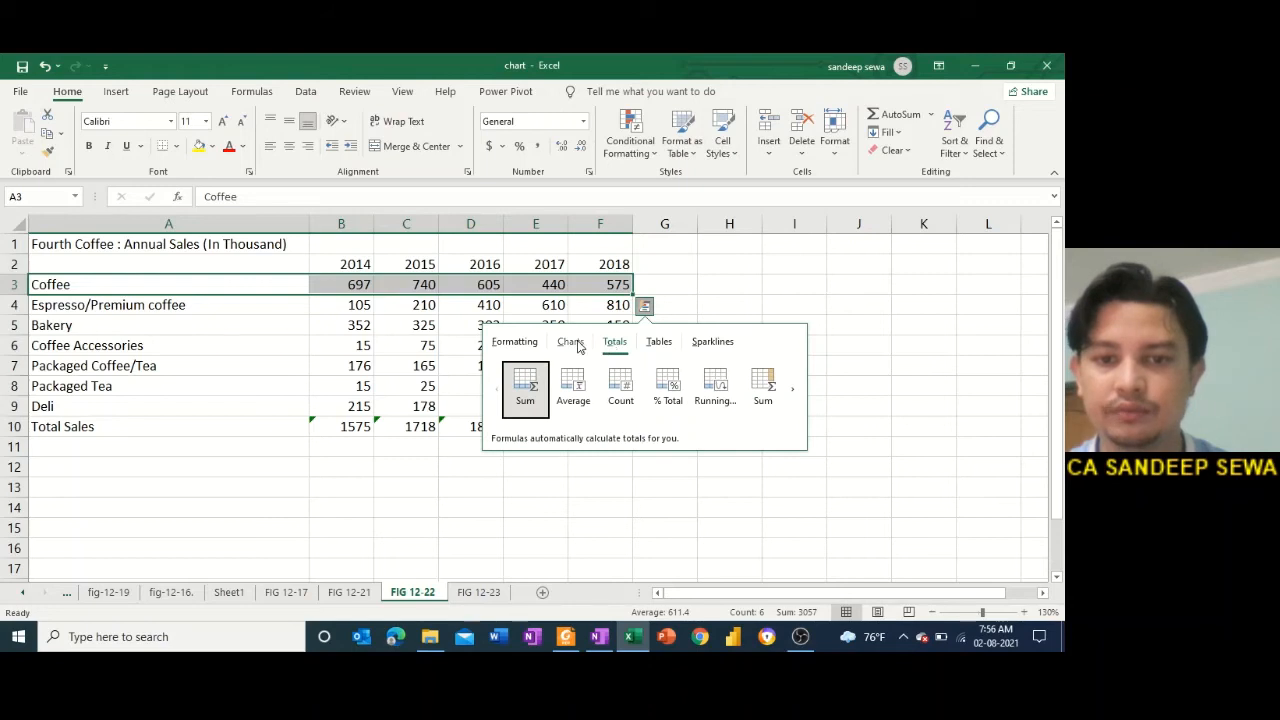
Apply Data Bars conditional formatting to the Coffee row's yearly values.
{"action": "left_click", "coordinate": [516, 343]}
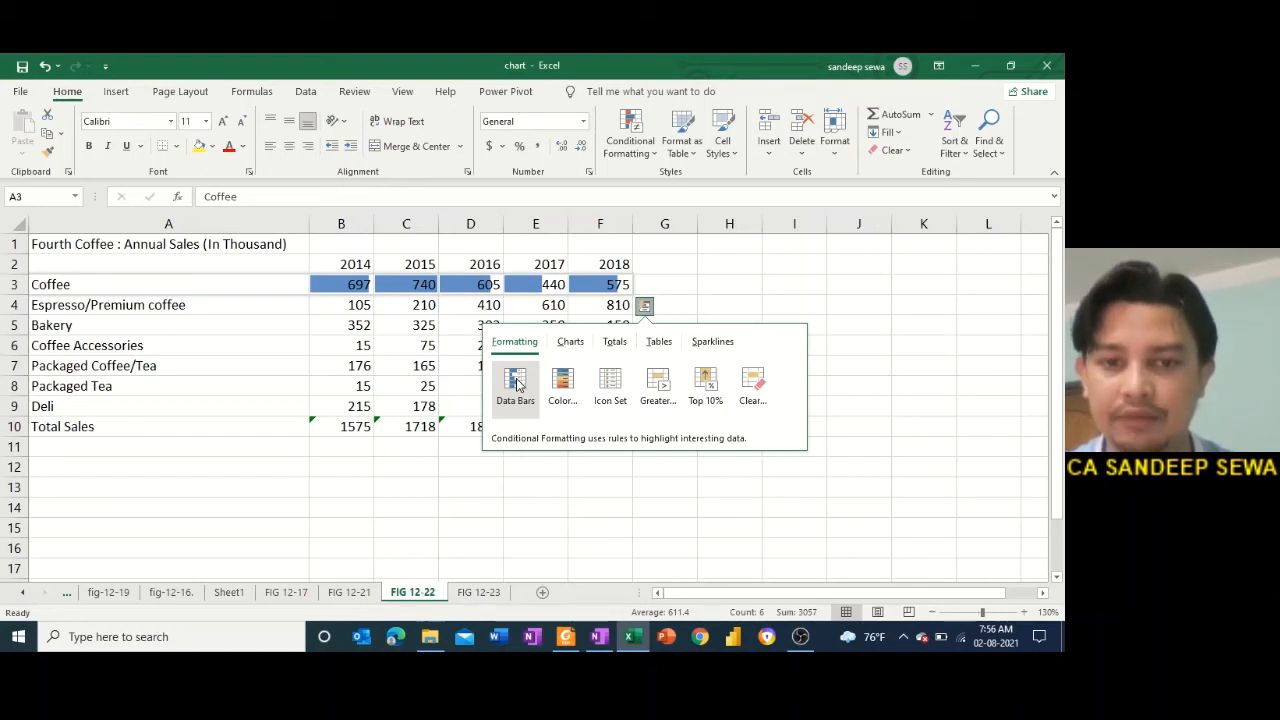
{"action": "left_click", "coordinate": [516, 385]}
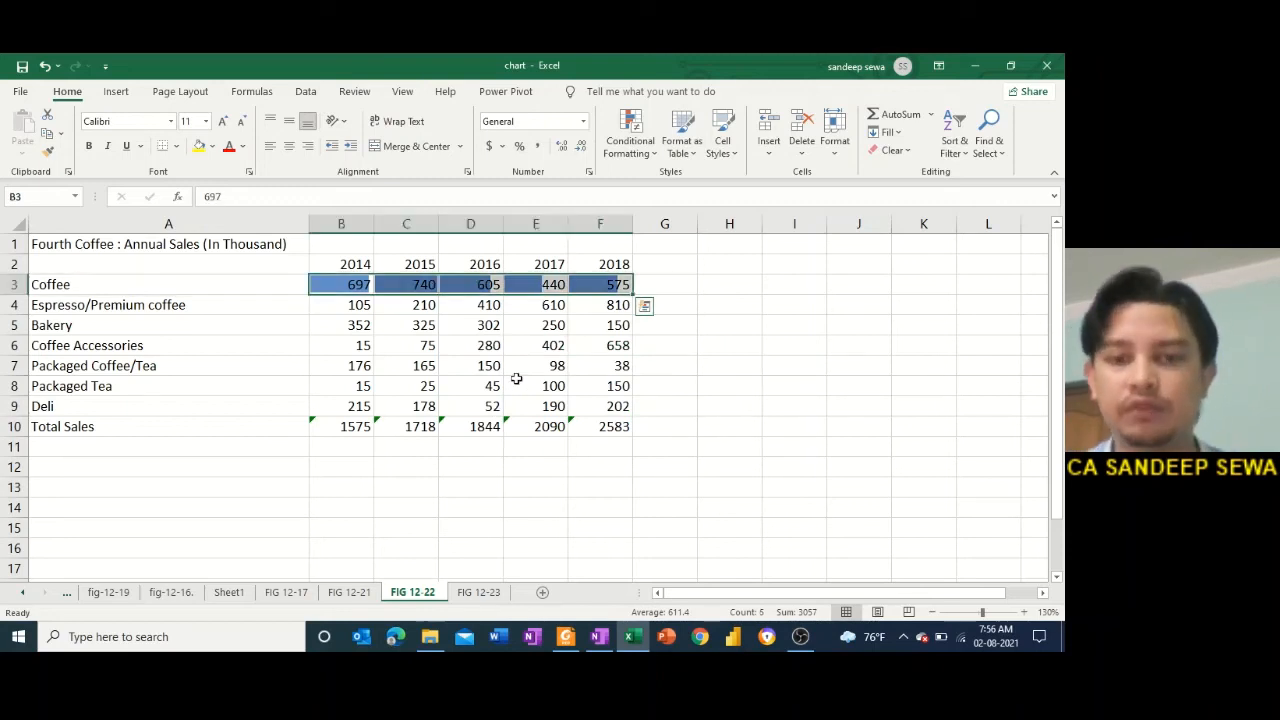
Compare the data bar lengths with the Coffee row's yearly values in B3 to F3.
{"action": "left_click", "coordinate": [371, 316]}
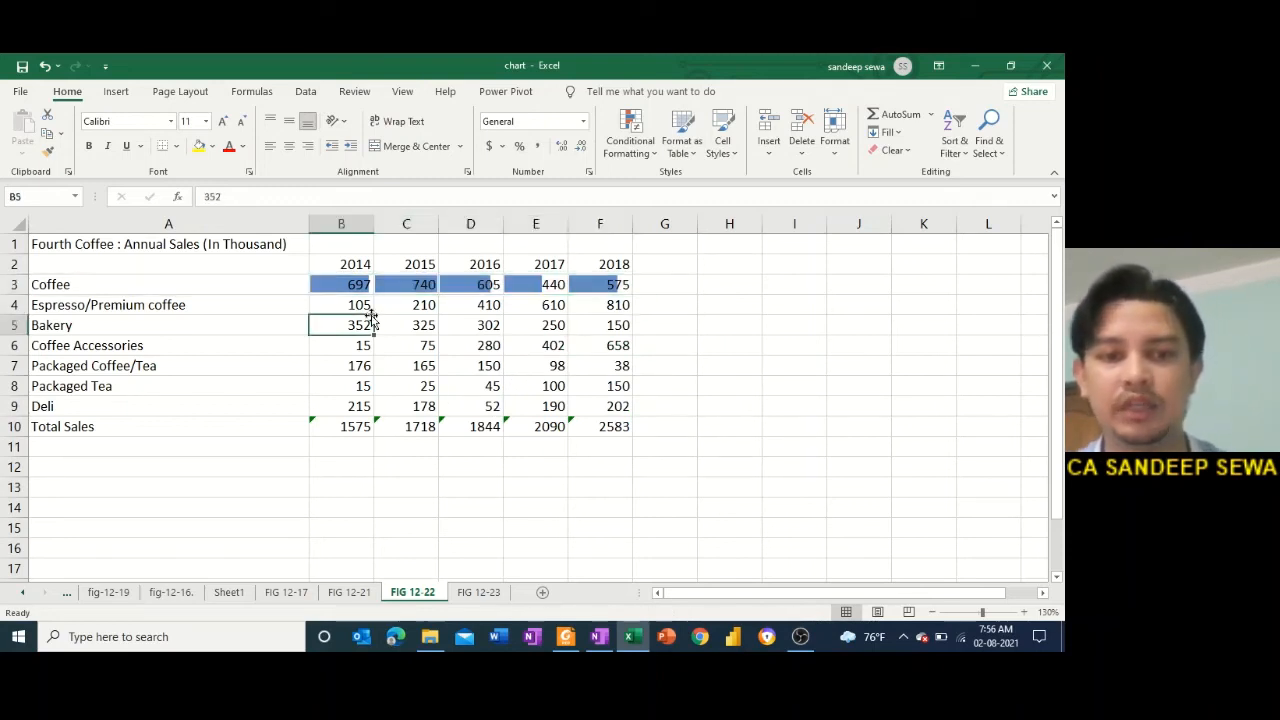
{"action": "key", "text": "Up"}
{"action": "key", "text": "Up"}
{"action": "key", "text": "Right"}
{"action": "key", "text": "Right"}
{"action": "key", "text": "Right"}
{"action": "key", "text": "Right"}
{"action": "key", "text": "Left"}
{"action": "key", "text": "Left"}
{"action": "key", "text": "Left"}
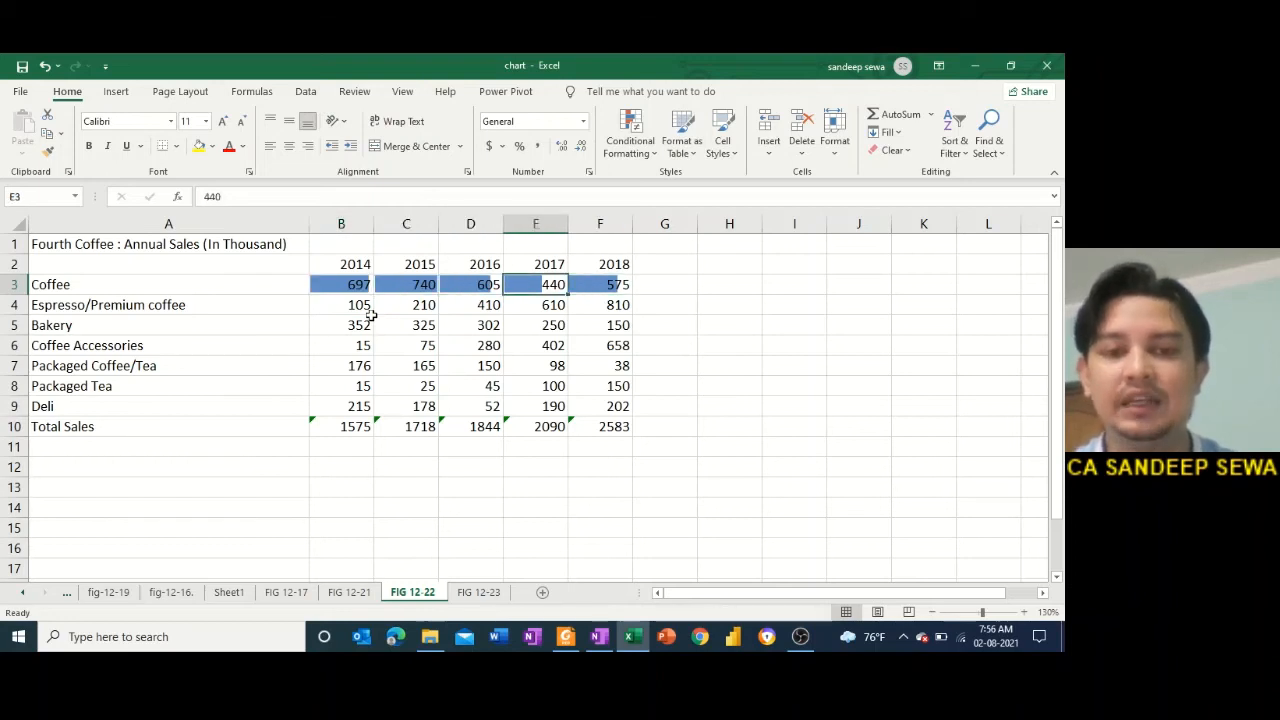
{"action": "key", "text": "Right"}
{"action": "key", "text": "Right"}
{"action": "key", "text": "Right"}
{"action": "key", "text": "Left"}
{"action": "key", "text": "Left"}
{"action": "key", "text": "Left"}
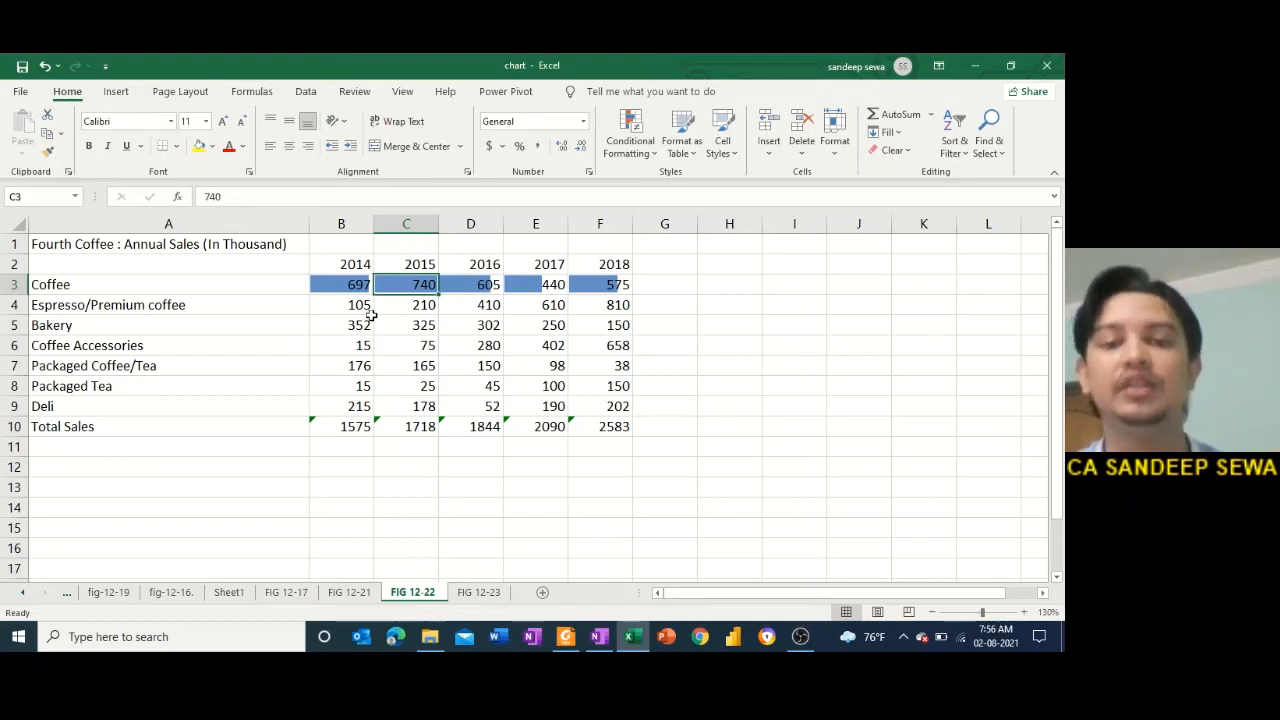
{"action": "key", "text": "Right"}
{"action": "key", "text": "Right"}
{"action": "key", "text": "Right"}
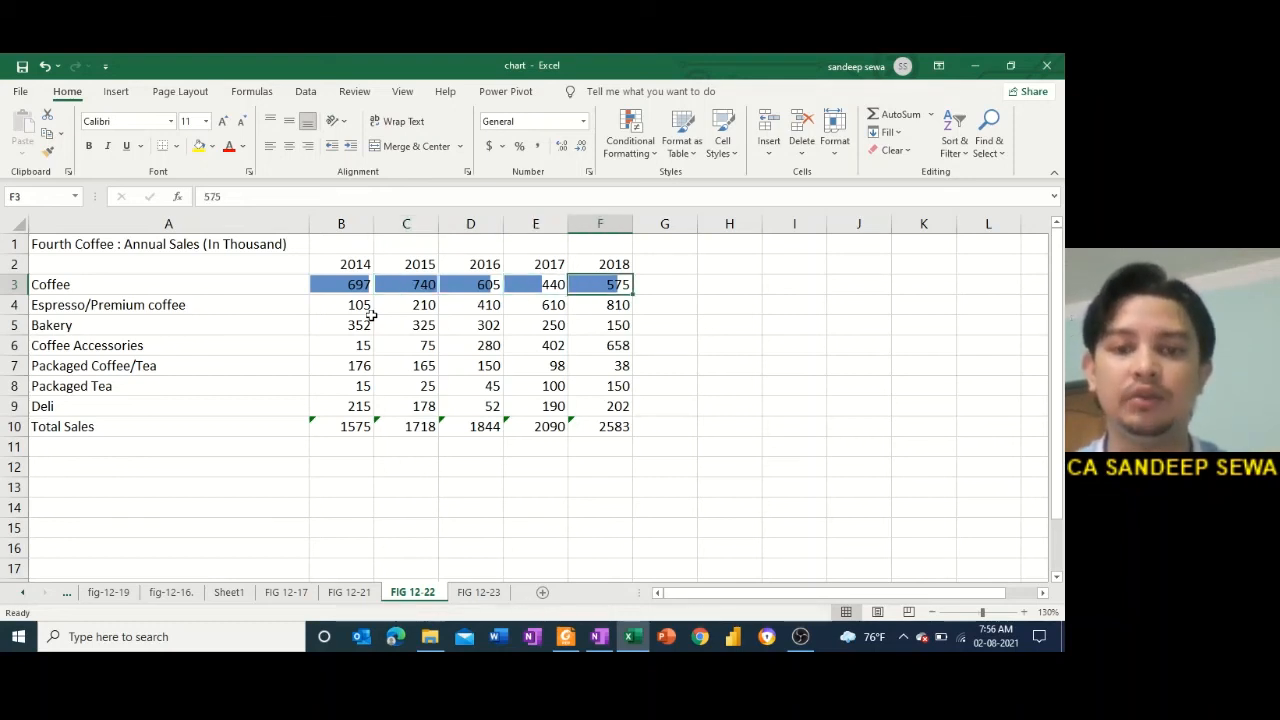
{"action": "key", "text": "Left"}
{"action": "key", "text": "Left"}
{"action": "key", "text": "Left"}
{"action": "key", "text": "Left"}
{"action": "key", "text": "Left"}
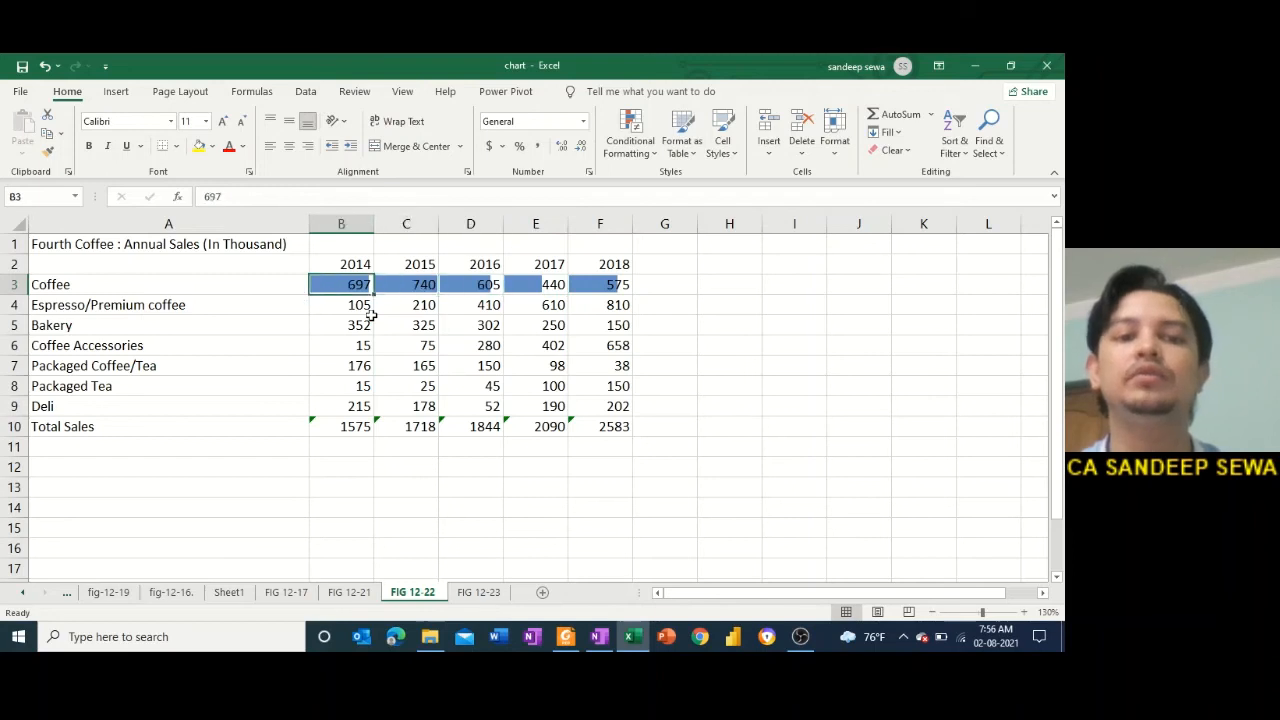
{"action": "key", "text": "shift+Right"}
{"action": "key", "text": "shift+Right"}
{"action": "key", "text": "shift+Right"}
{"action": "key", "text": "shift+Right"}
{"action": "key", "text": "shift+Right"}
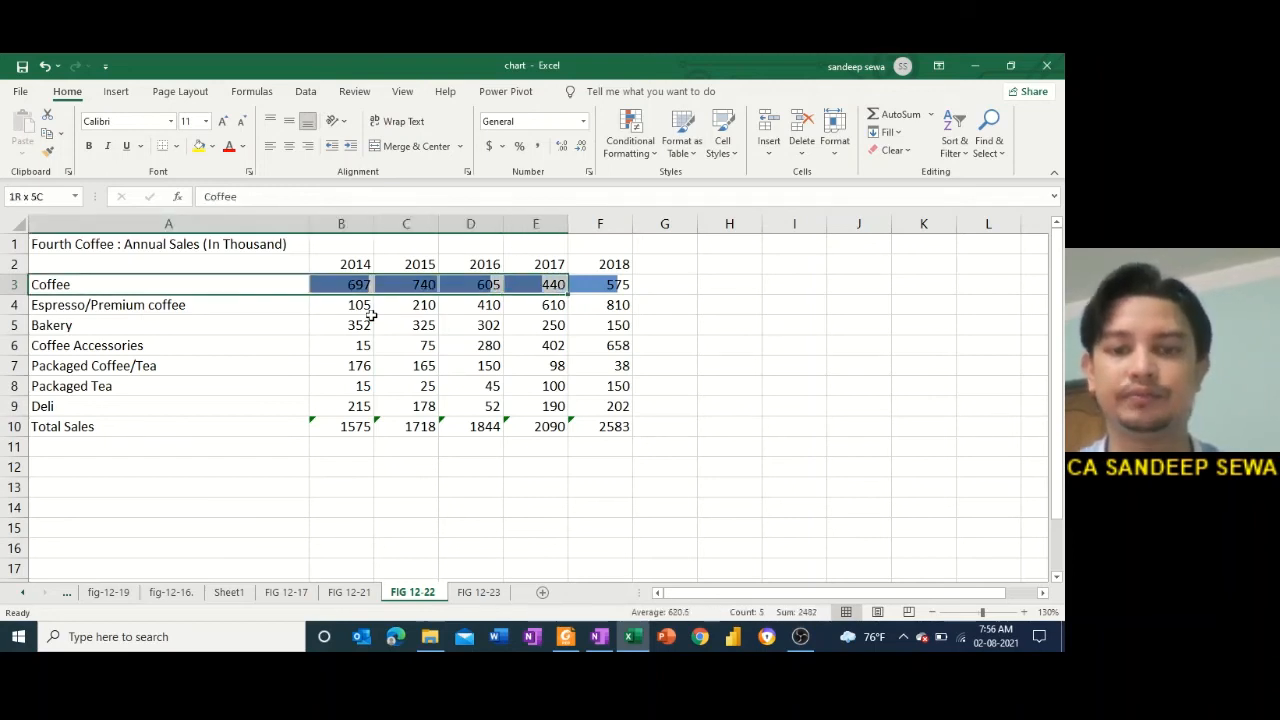
{"action": "key", "text": "shift+Down"}
{"action": "key", "text": "shift+Down"}
{"action": "key", "text": "shift+Down"}
{"action": "key", "text": "shift+Down"}
{"action": "key", "text": "shift+Down"}
{"action": "key", "text": "shift+Down"}
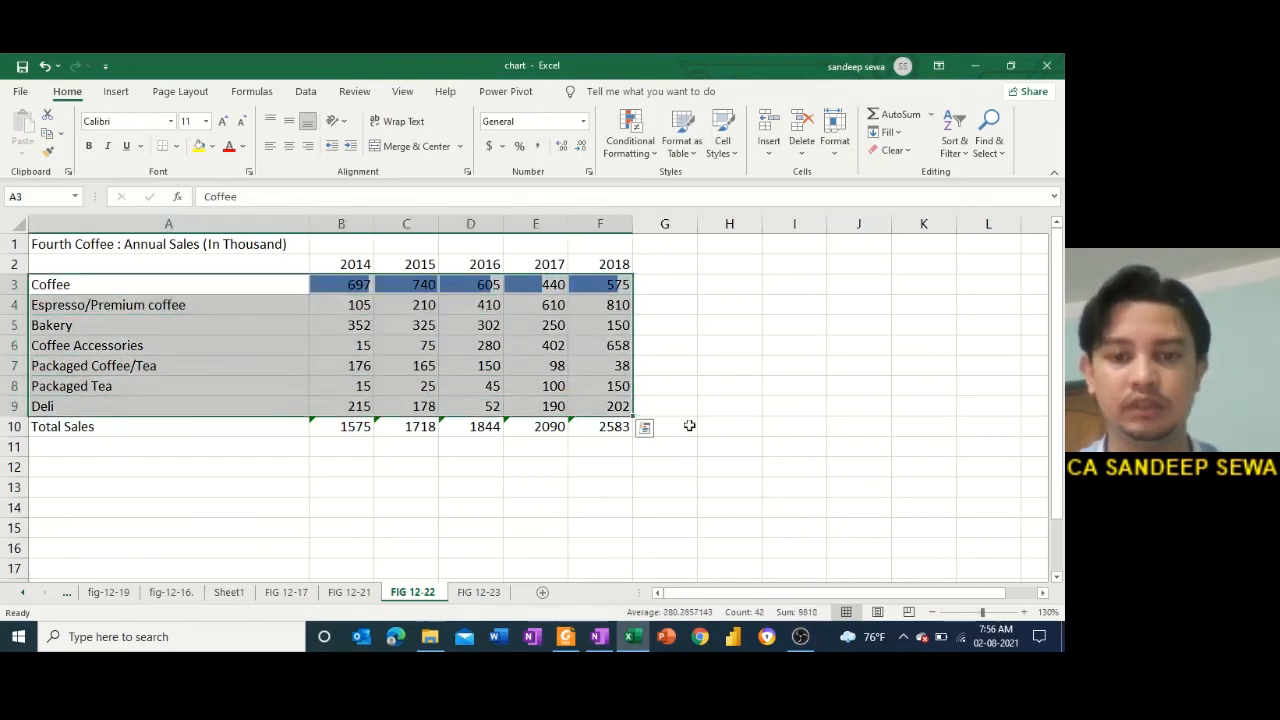
{"action": "left_click", "coordinate": [649, 428]}
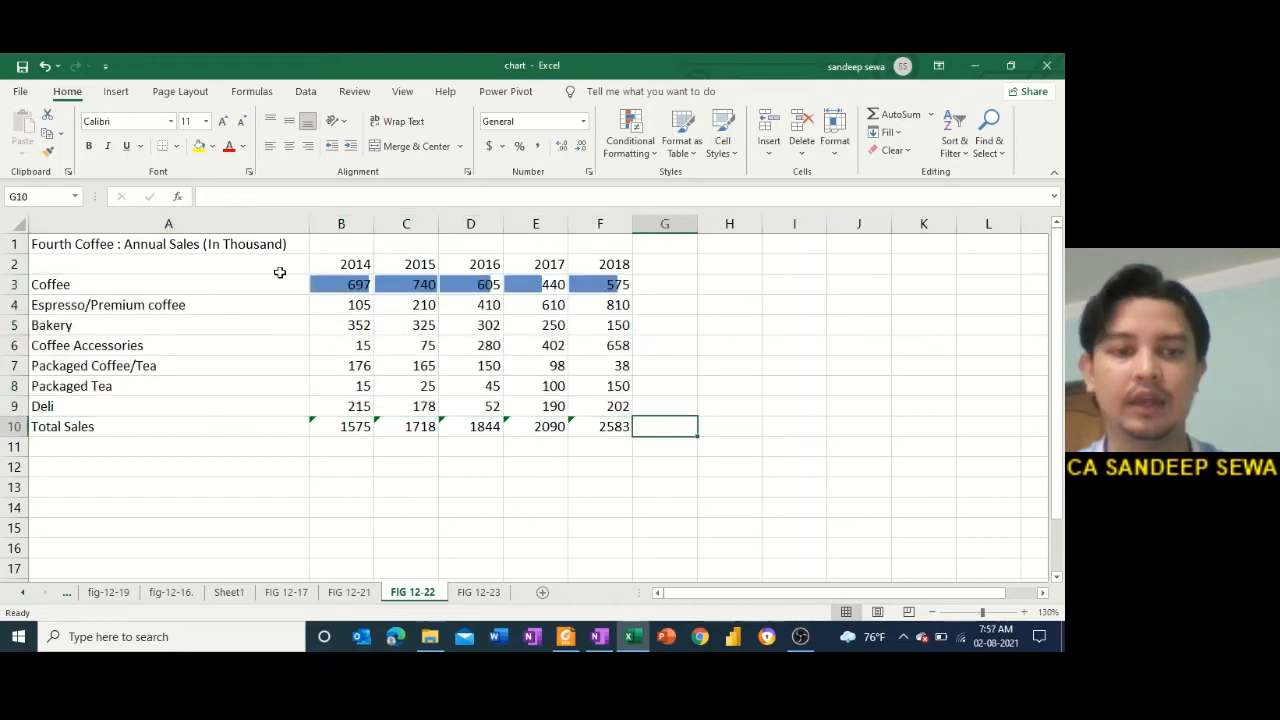
Select the product rows A3:F9, leaving out Total Sales, and apply Data Bars through Quick Analysis.
{"action": "left_click", "coordinate": [220, 287]}
{"action": "key", "text": "ctrl+shift+Right"}
{"action": "key", "text": "ctrl+shift+Down"}
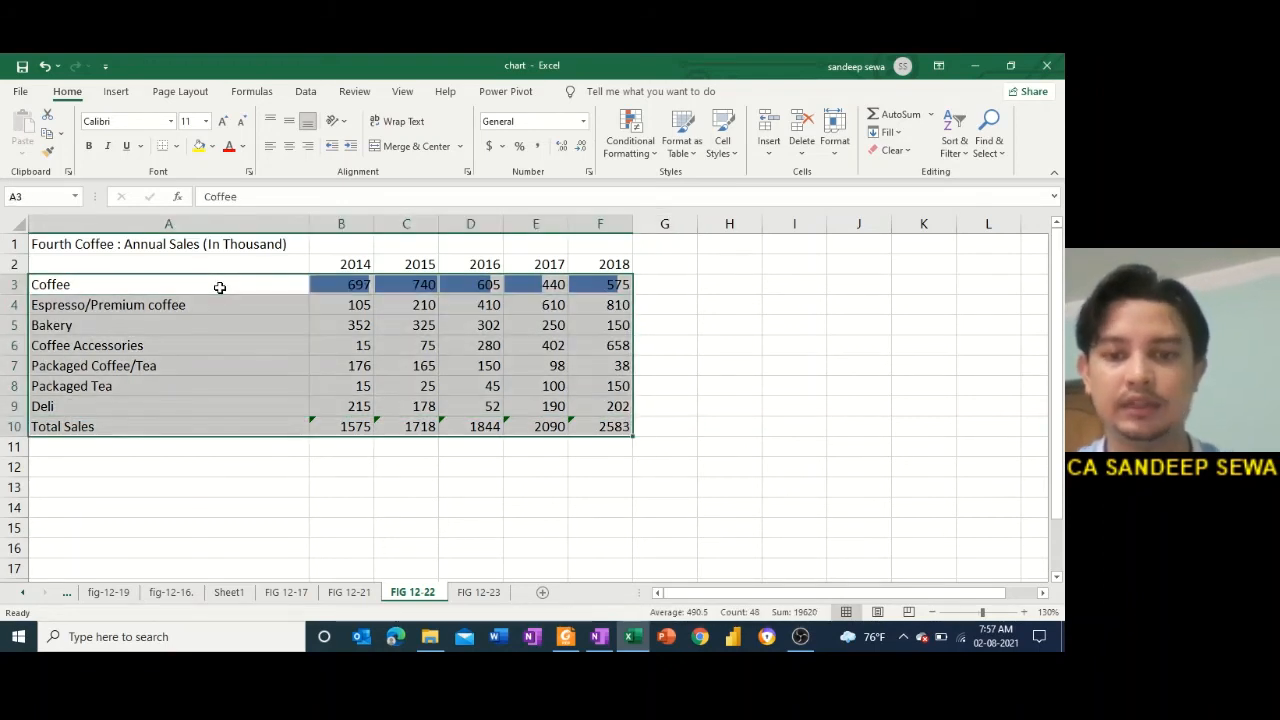
{"action": "key", "text": "shift+Up"}
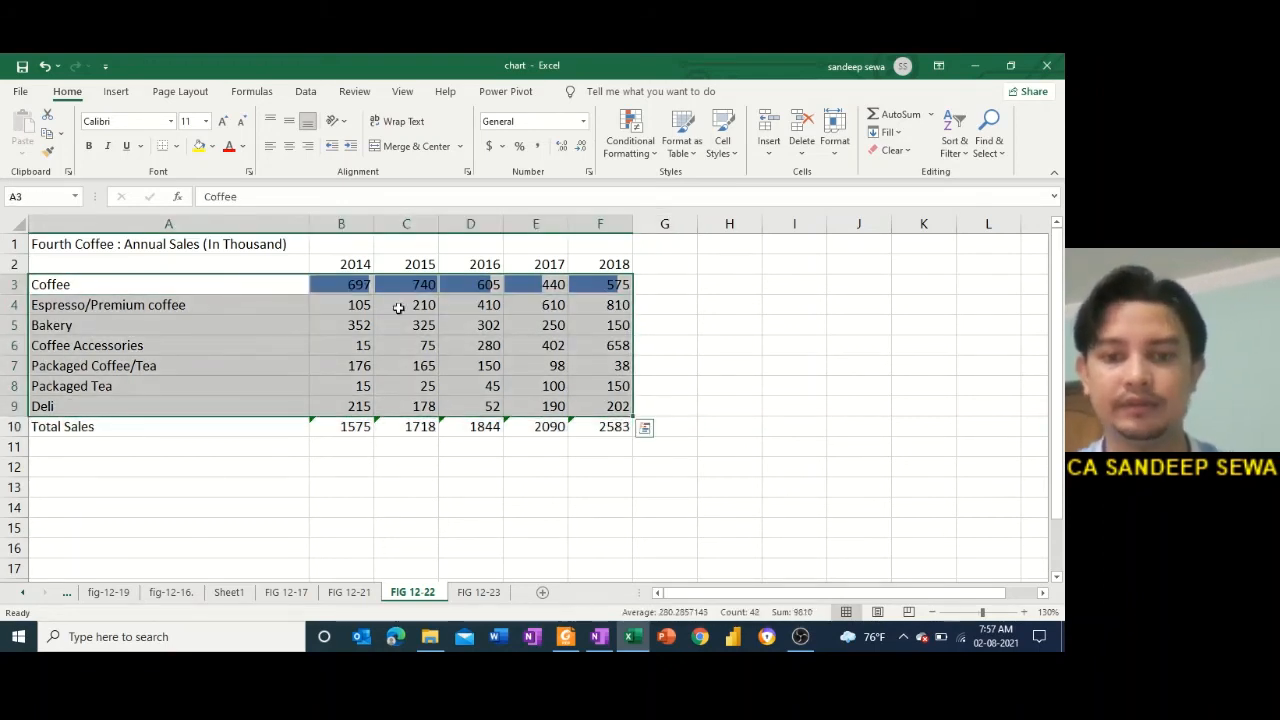
{"action": "left_click", "coordinate": [644, 428]}
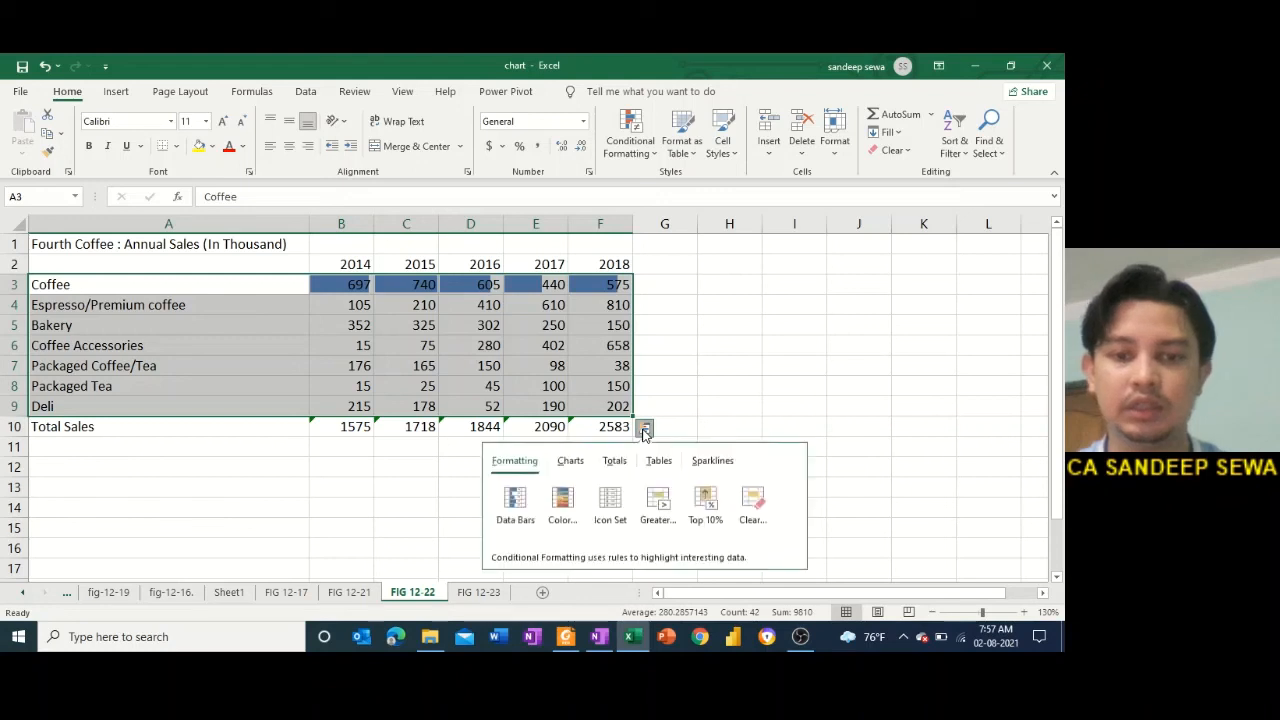
{"action": "left_click", "coordinate": [513, 508]}
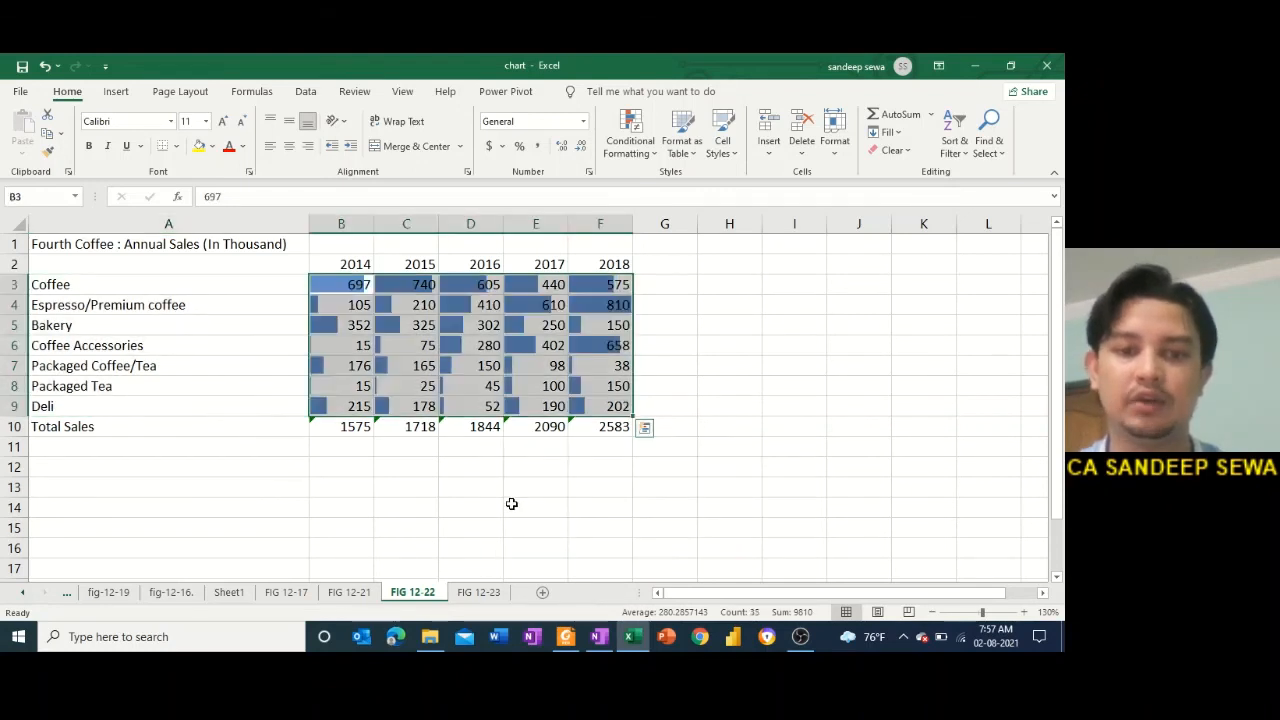
{"action": "left_click", "coordinate": [511, 504]}
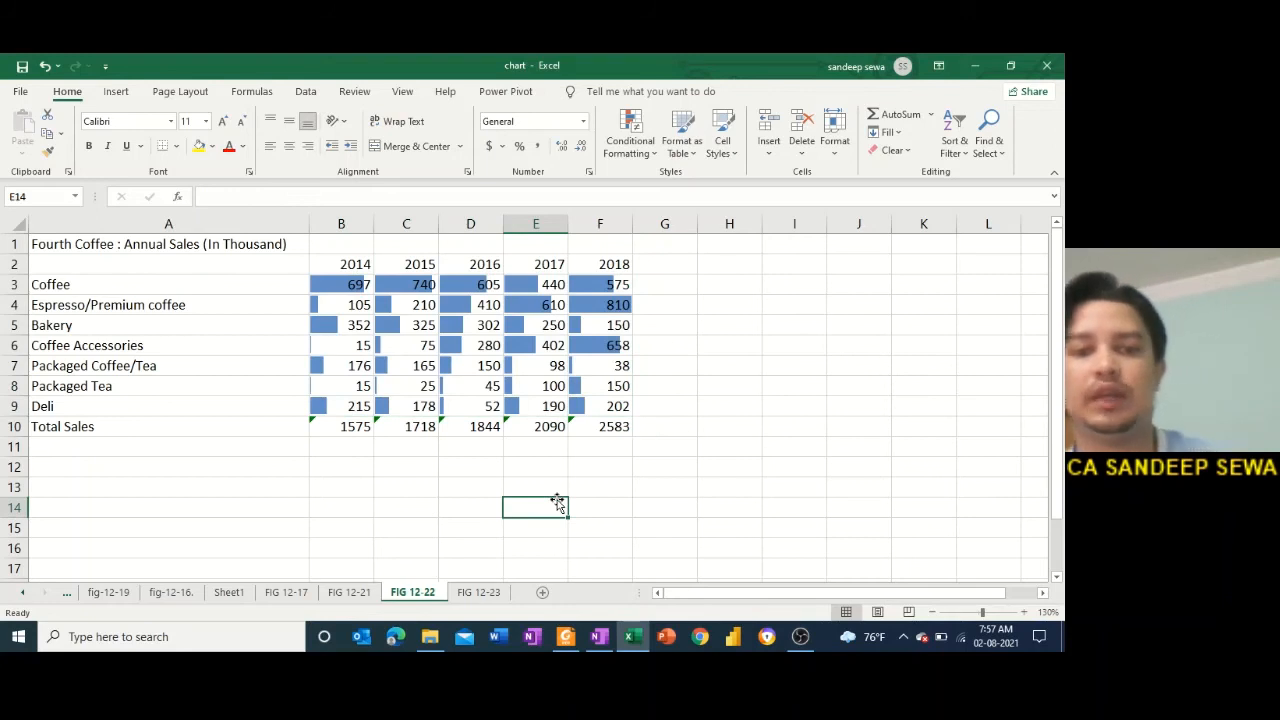
Compare the data bar lengths with the Espresso/Premium coffee row's yearly values in B4 to F4.
{"action": "left_click", "coordinate": [322, 349]}
{"action": "key", "text": "Up"}
{"action": "key", "text": "Up"}
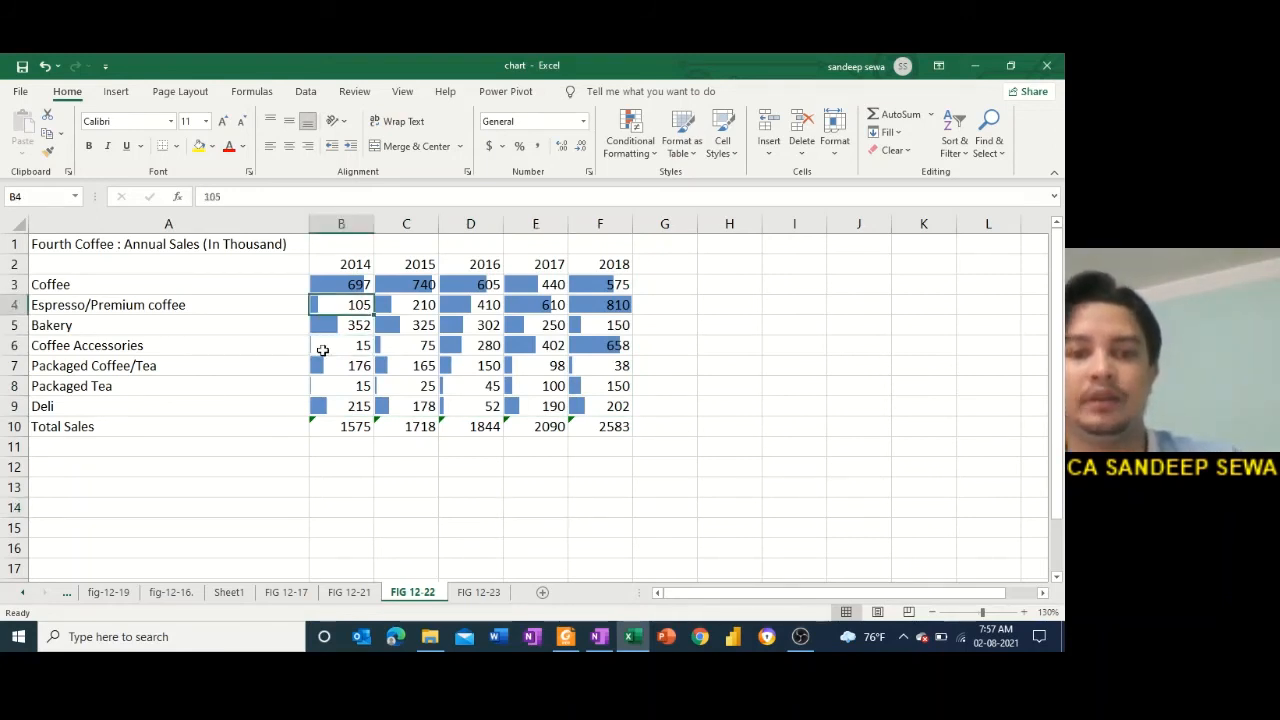
{"action": "key", "text": "Right"}
{"action": "key", "text": "Right"}
{"action": "key", "text": "Right"}
{"action": "key", "text": "Right"}
{"action": "key", "text": "Left"}
{"action": "key", "text": "Left"}
{"action": "key", "text": "Right"}
{"action": "key", "text": "Left"}
{"action": "key", "text": "Left"}
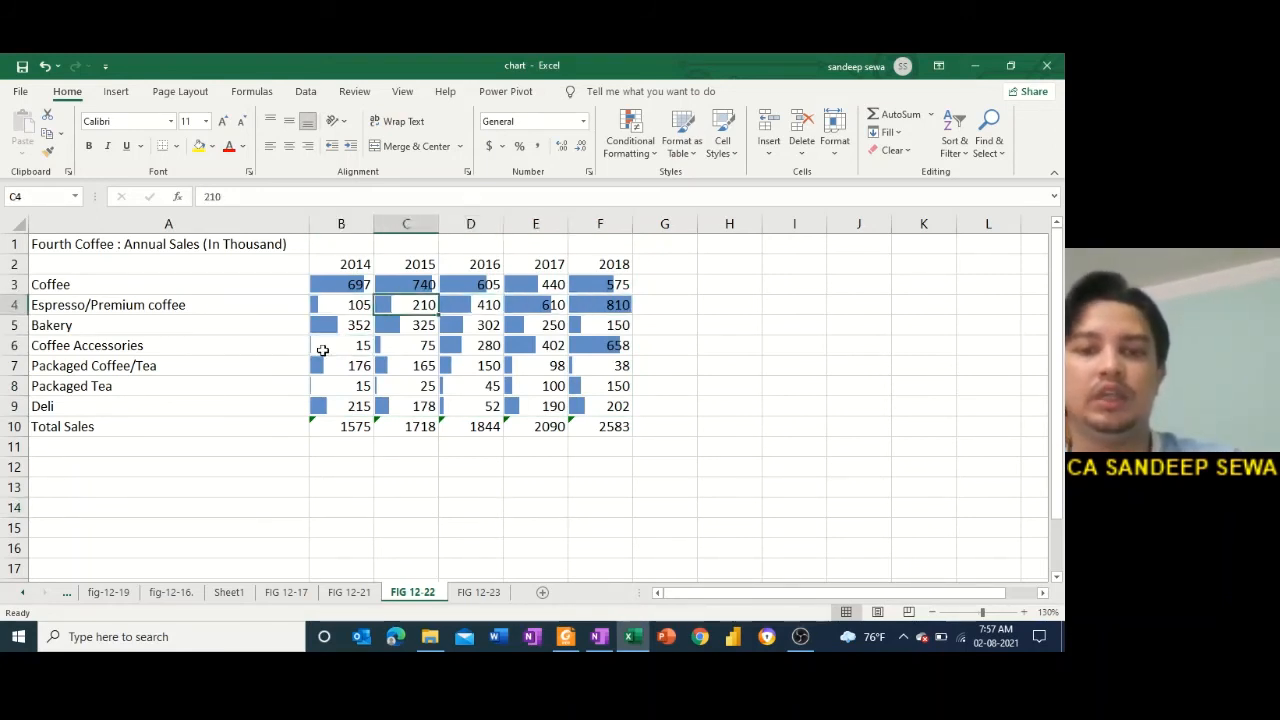
{"action": "key", "text": "Right"}
{"action": "key", "text": "Right"}
{"action": "key", "text": "Right"}
{"action": "key", "text": "Left"}
{"action": "key", "text": "Left"}
{"action": "key", "text": "Left"}
{"action": "key", "text": "Left"}
{"action": "key", "text": "Right"}
{"action": "key", "text": "Right"}
{"action": "key", "text": "Right"}
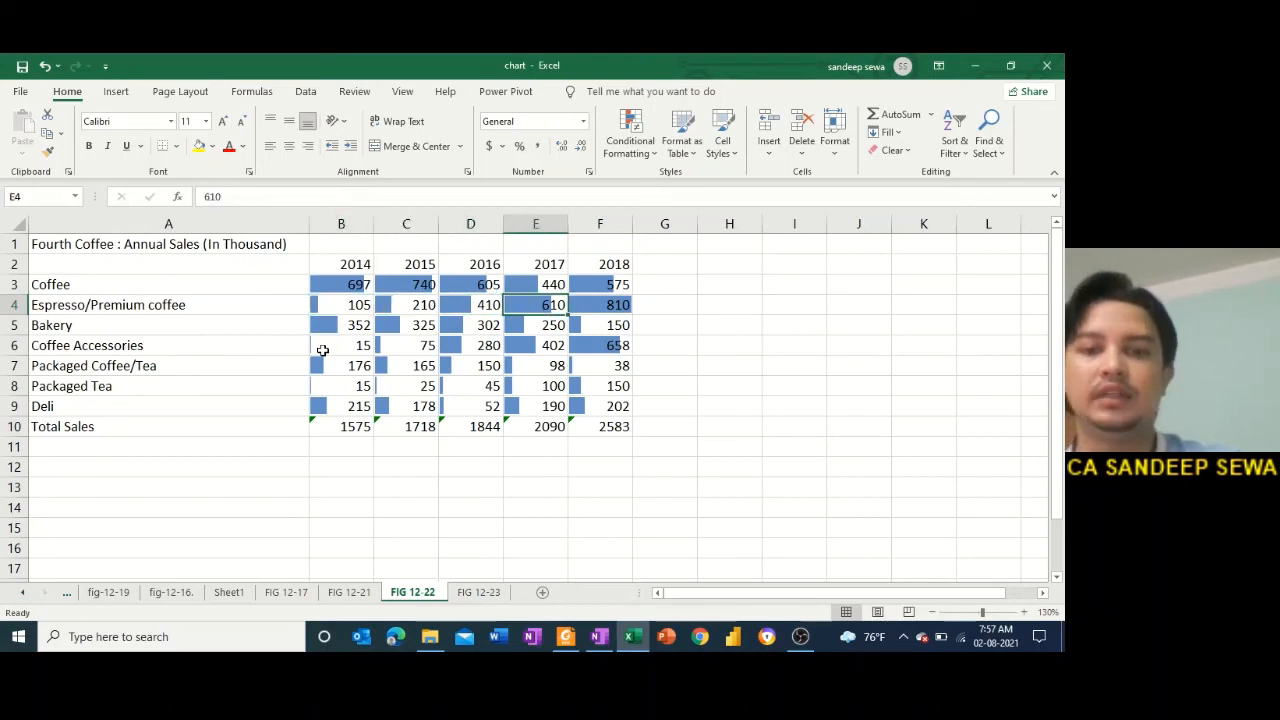
{"action": "key", "text": "Right"}
{"action": "key", "text": "Left"}
{"action": "key", "text": "Left"}
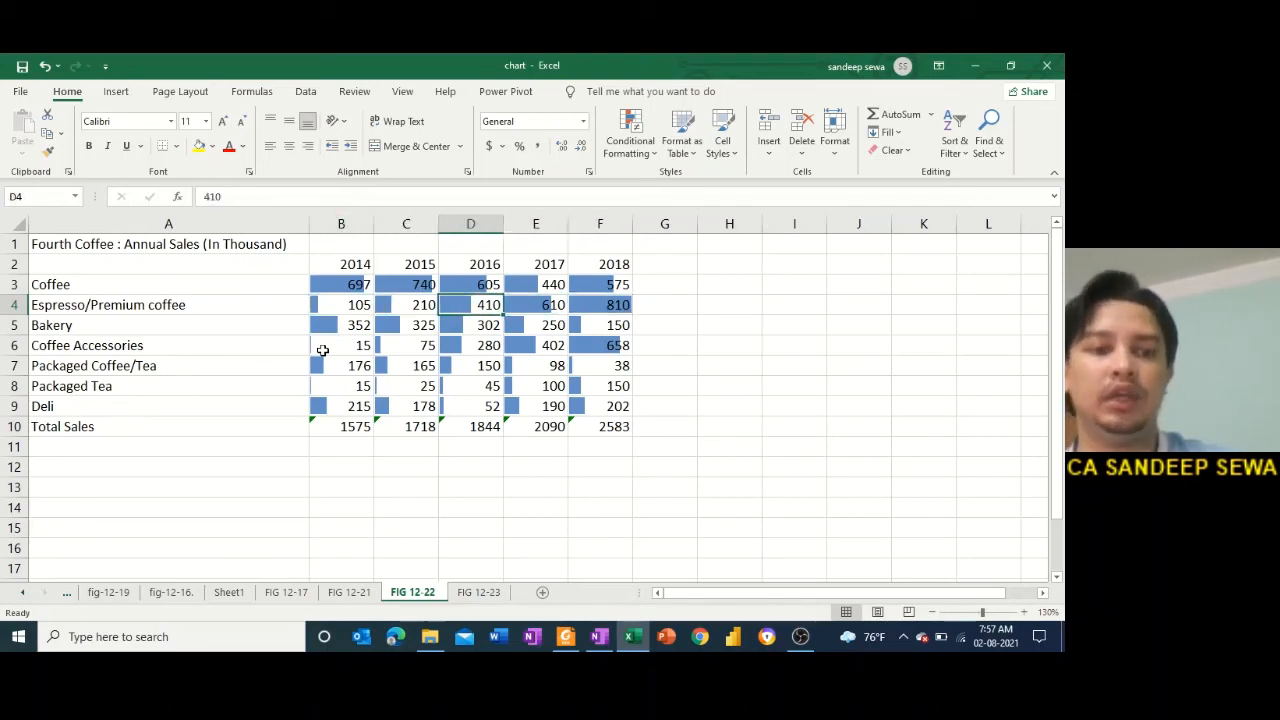
Examine the data bars against the yearly values in the Bakery, Coffee Accessories and Packaged Coffee/Tea rows.
{"action": "key", "text": "Down"}
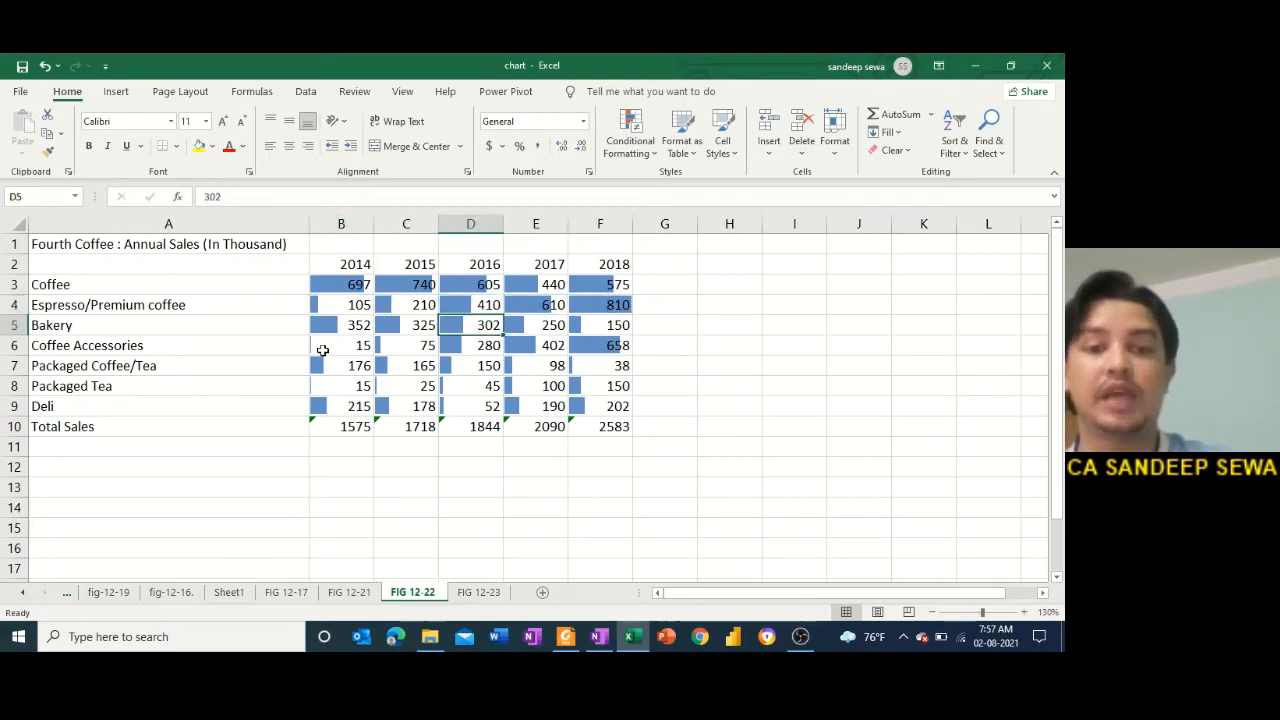
{"action": "key", "text": "Left"}
{"action": "key", "text": "Left"}
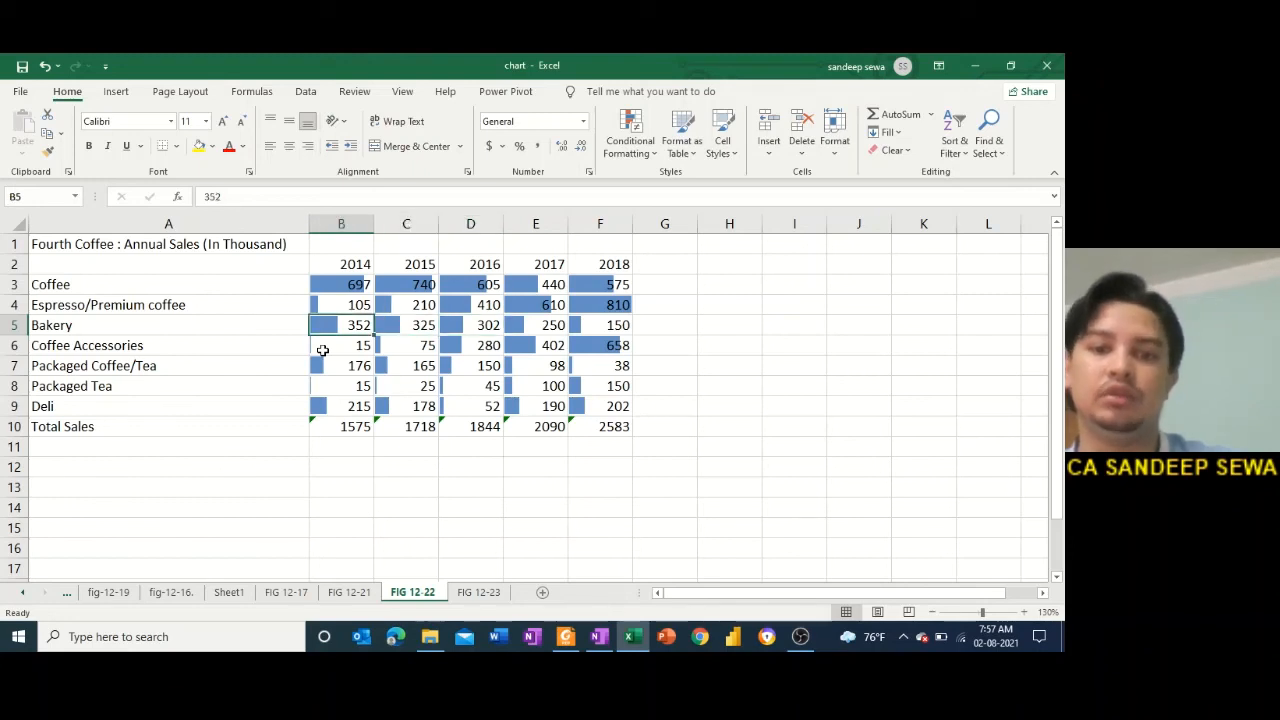
{"action": "key", "text": "Down"}
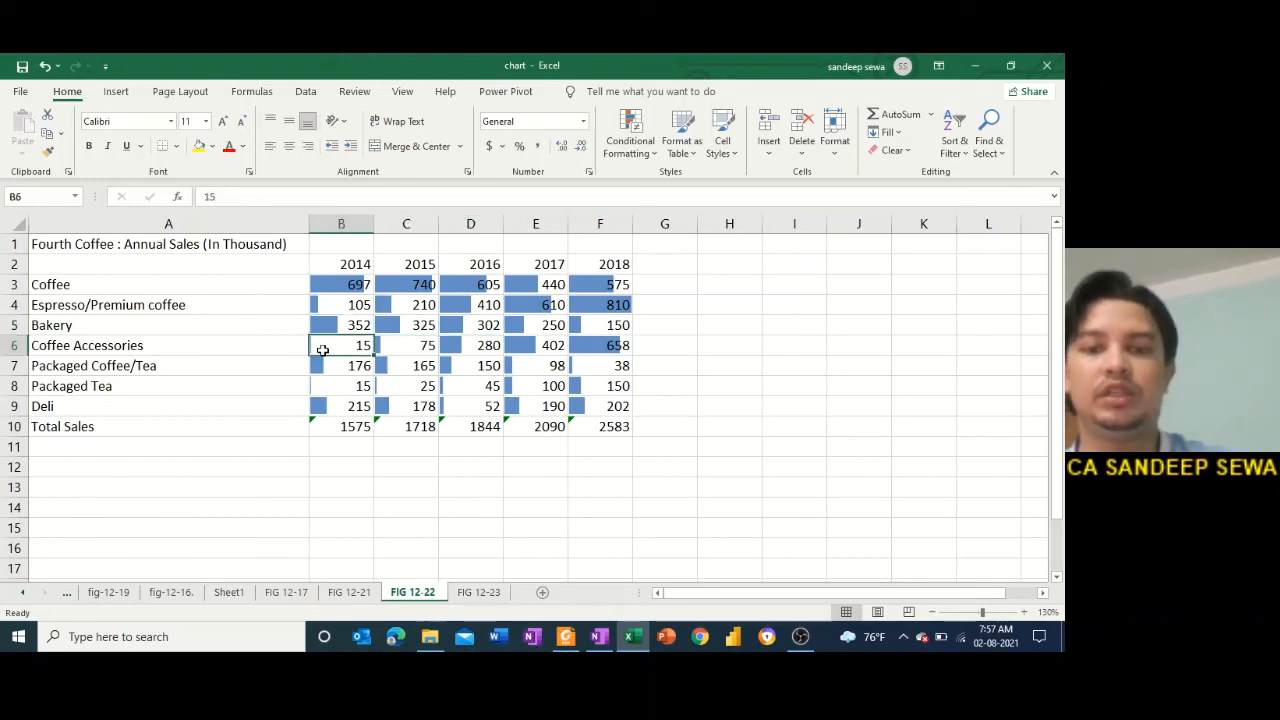
{"action": "key", "text": "Right"}
{"action": "key", "text": "Right"}
{"action": "key", "text": "Right"}
{"action": "key", "text": "Right"}
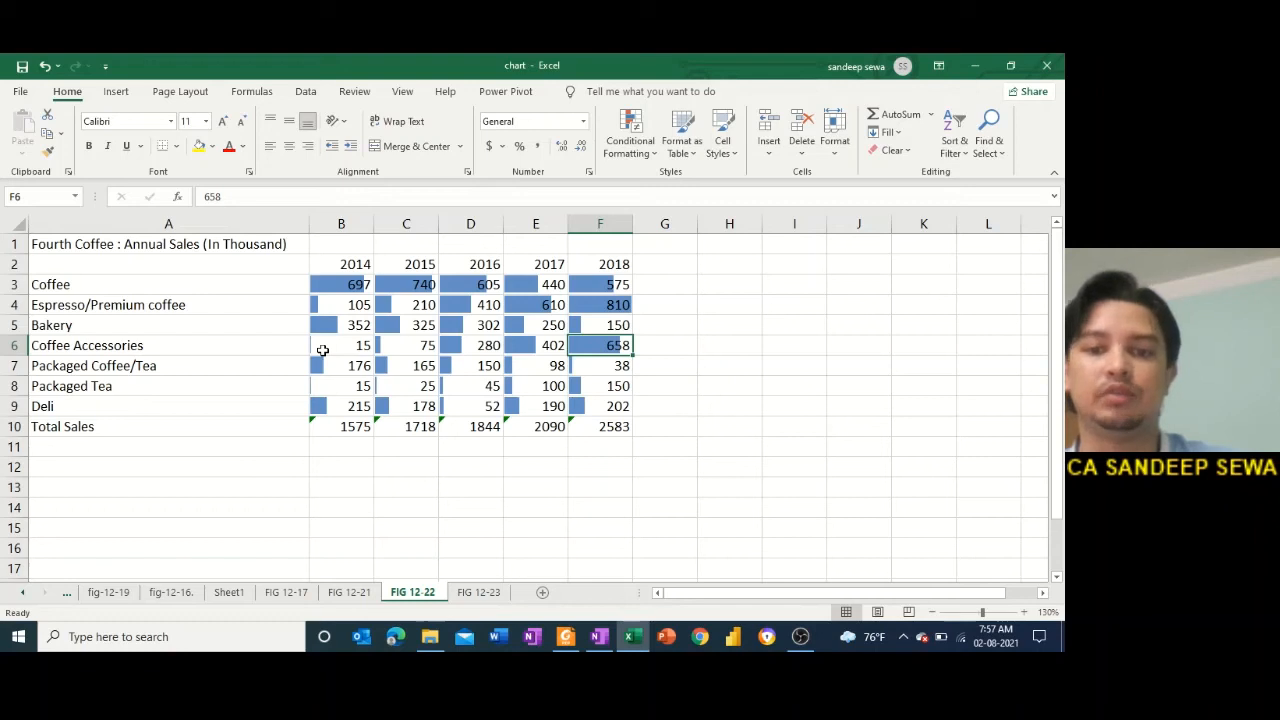
{"action": "key", "text": "Down"}
{"action": "key", "text": "Left"}
{"action": "key", "text": "Left"}
{"action": "key", "text": "Left"}
{"action": "key", "text": "Left"}
{"action": "key", "text": "Right"}
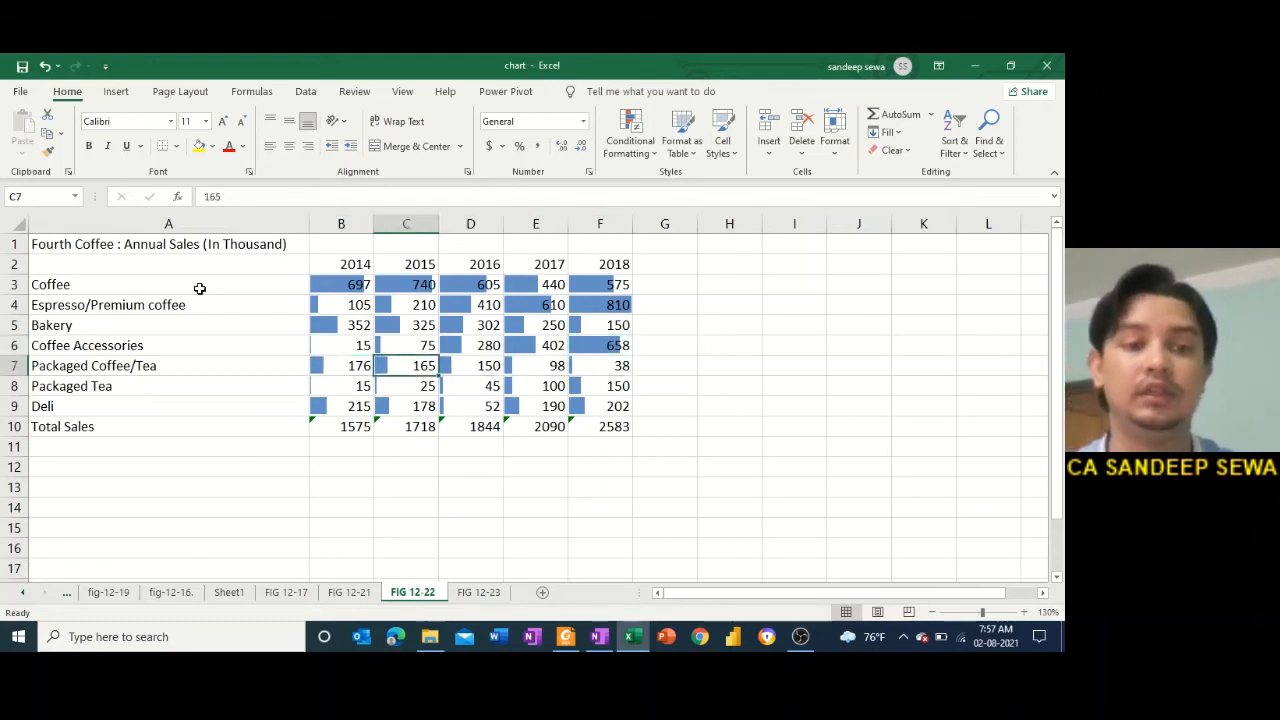
Reapply Data Bars to the product rows A3:F9 and add a Color Scale to the same yearly values.
{"action": "left_click", "coordinate": [156, 284]}
{"action": "key", "text": "shift+Right"}
{"action": "key", "text": "shift+Right"}
{"action": "key", "text": "shift+Right"}
{"action": "key", "text": "shift+Down"}
{"action": "key", "text": "shift+Down"}
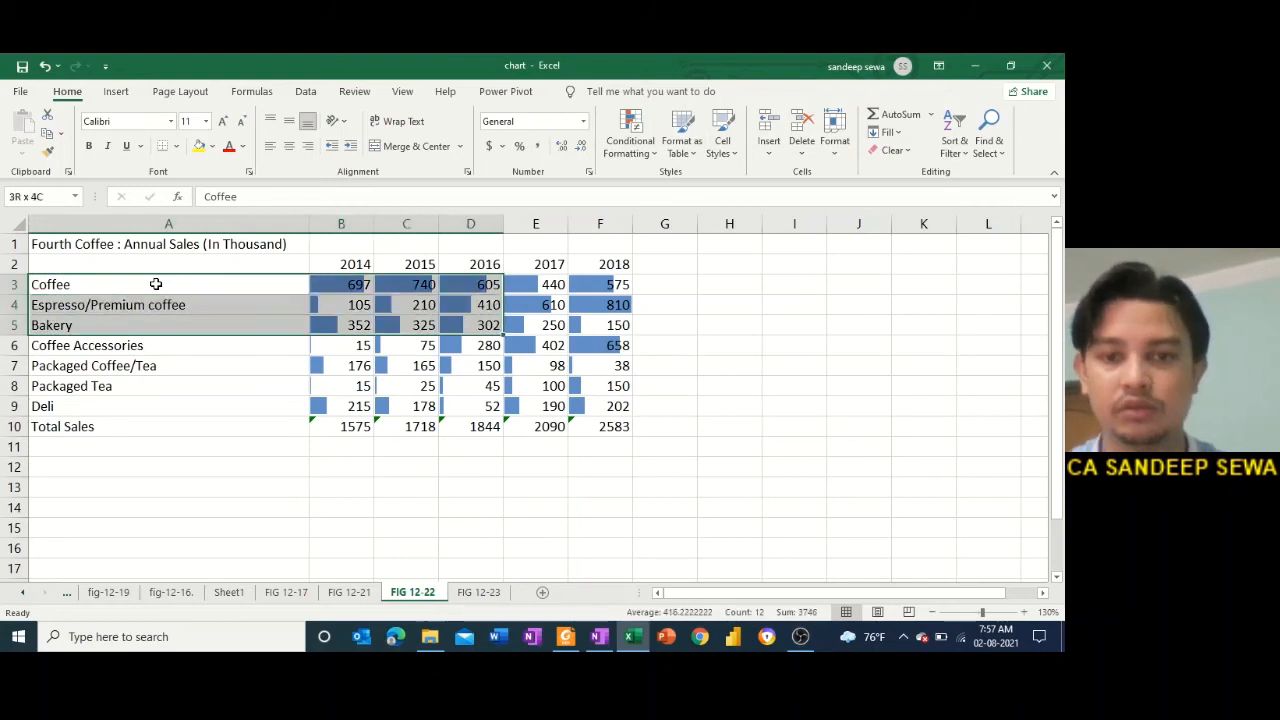
{"action": "key", "text": "shift+Right"}
{"action": "key", "text": "shift+Right"}
{"action": "key", "text": "shift+Down"}
{"action": "key", "text": "shift+Down"}
{"action": "key", "text": "shift+Down"}
{"action": "key", "text": "shift+Down"}
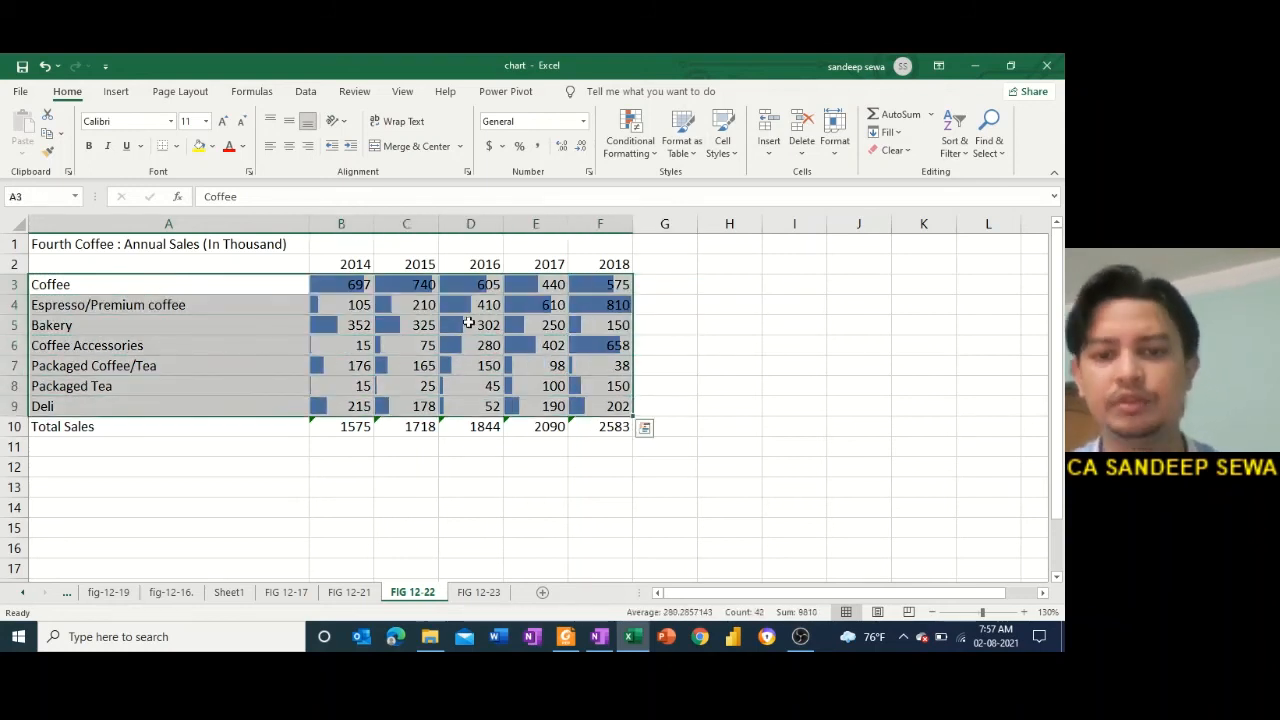
{"action": "left_click", "coordinate": [645, 430]}
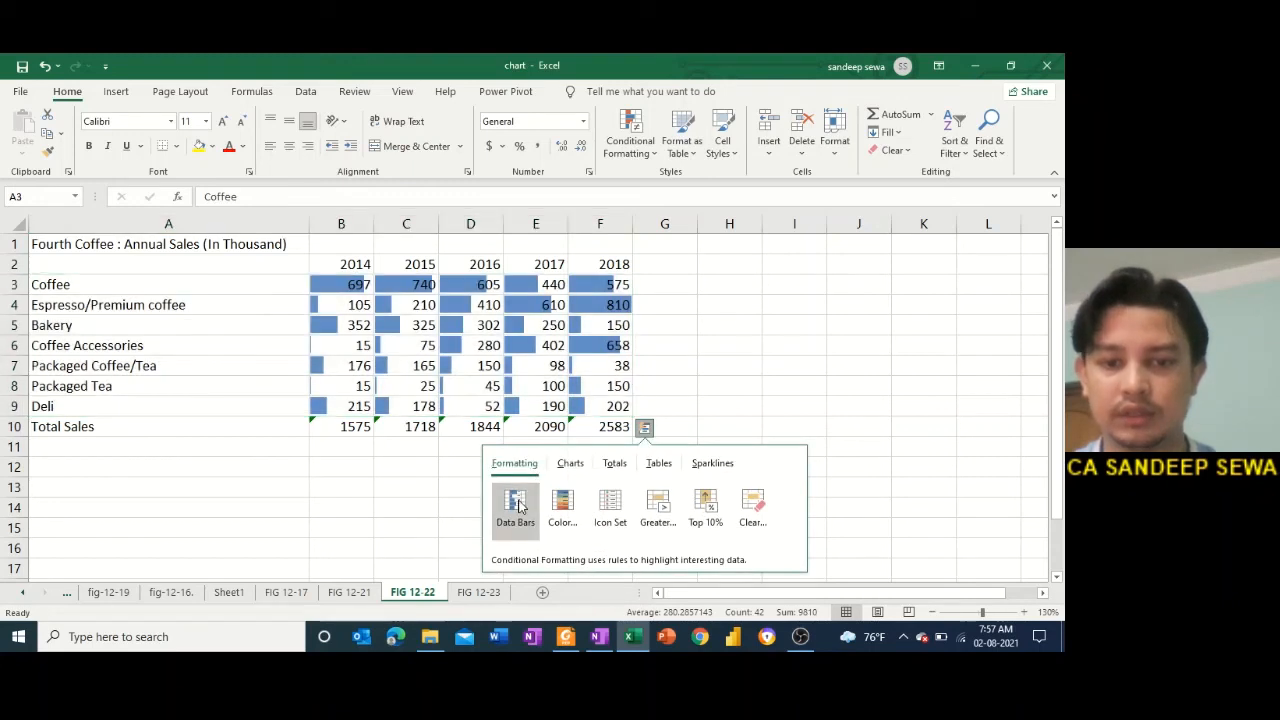
{"action": "left_click", "coordinate": [518, 505]}
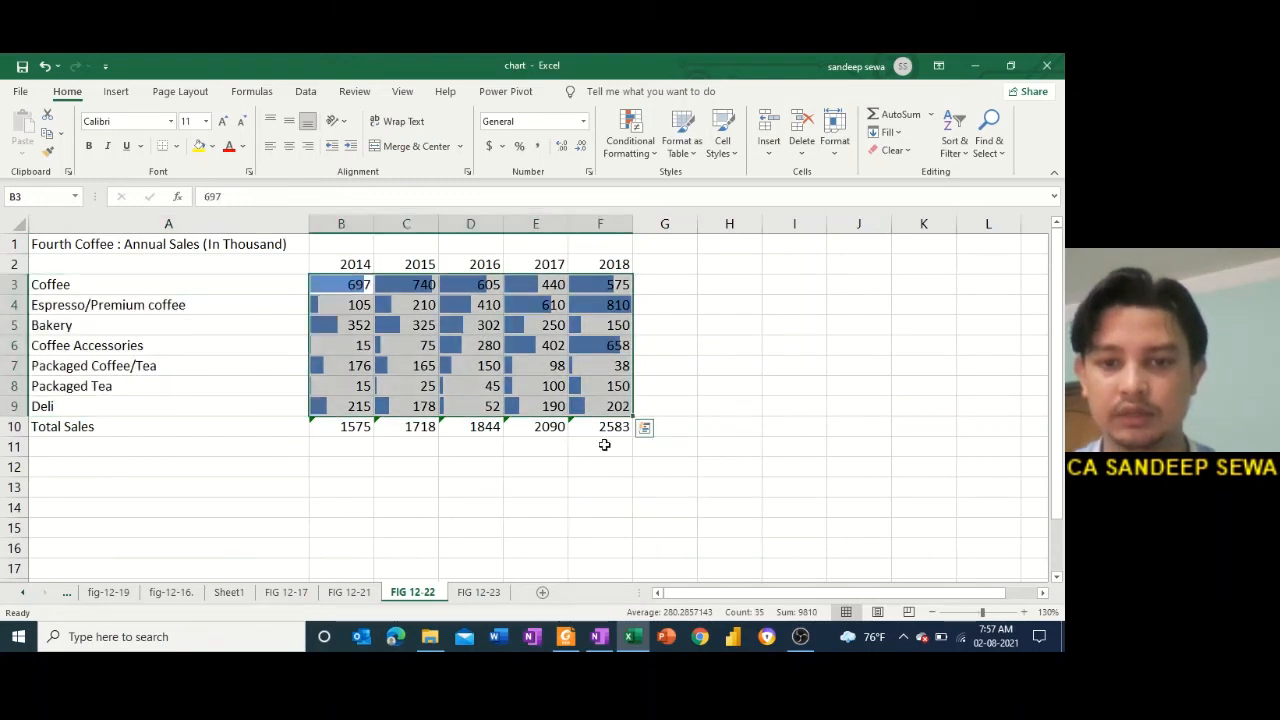
{"action": "left_click", "coordinate": [645, 428]}
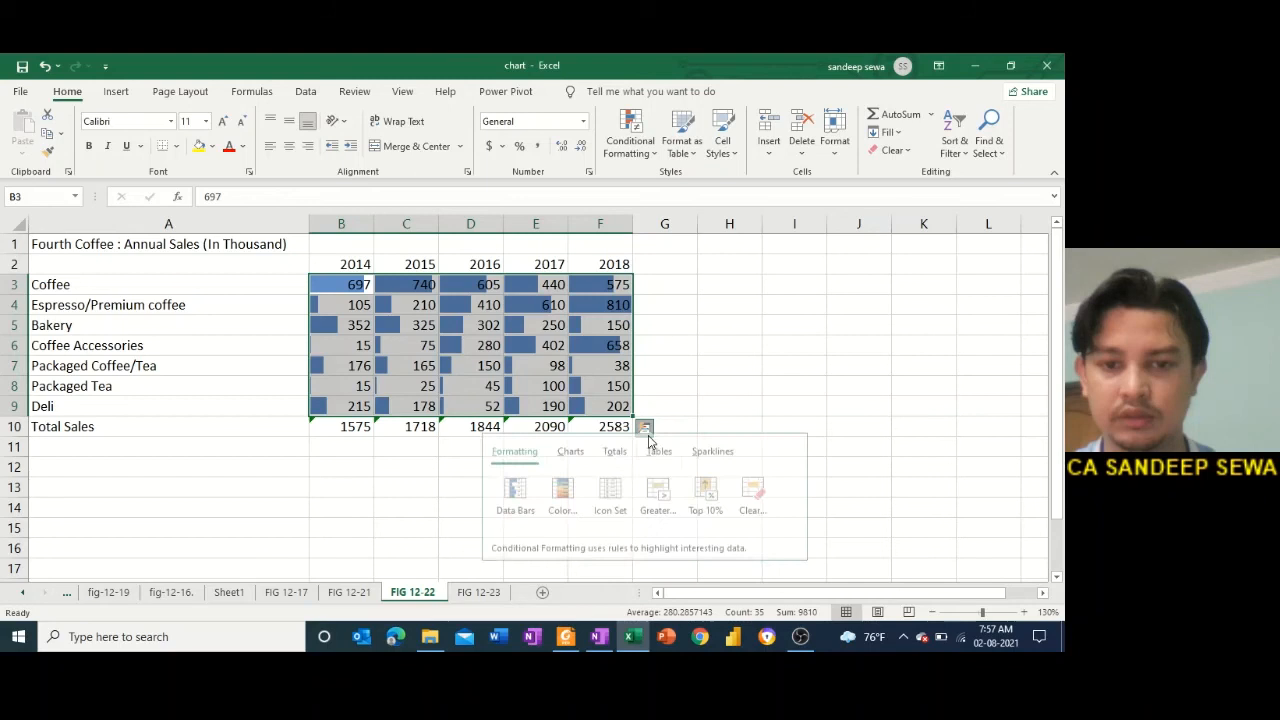
{"action": "left_click", "coordinate": [564, 510]}
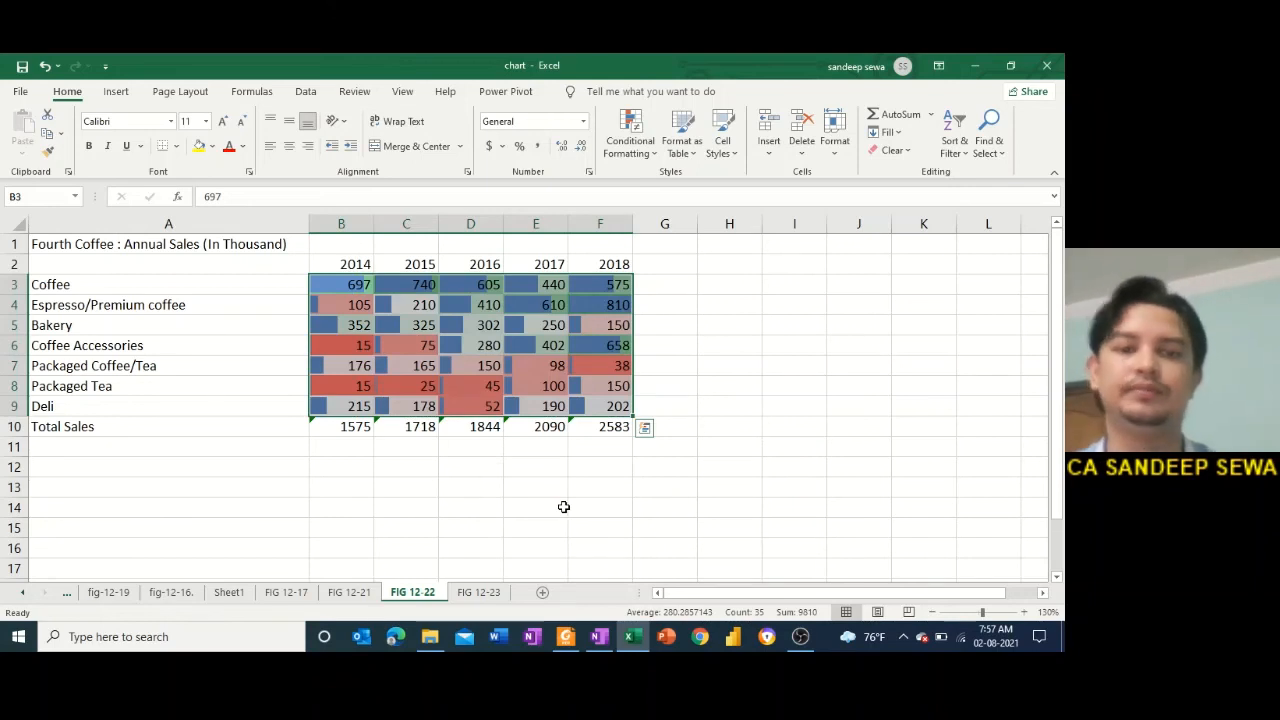
Clear all conditional formatting from the yearly values B3:F9 and apply the Icon Set instead.
{"action": "left_click", "coordinate": [646, 432]}
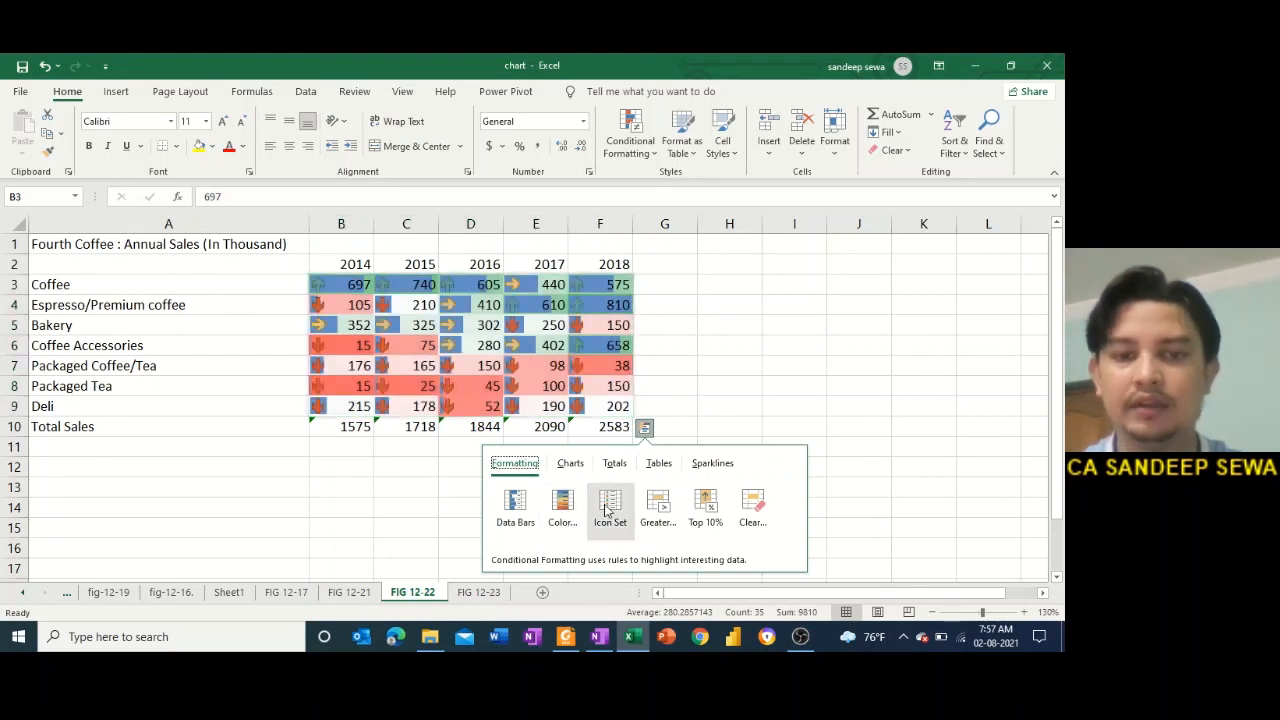
{"action": "left_click", "coordinate": [753, 508]}
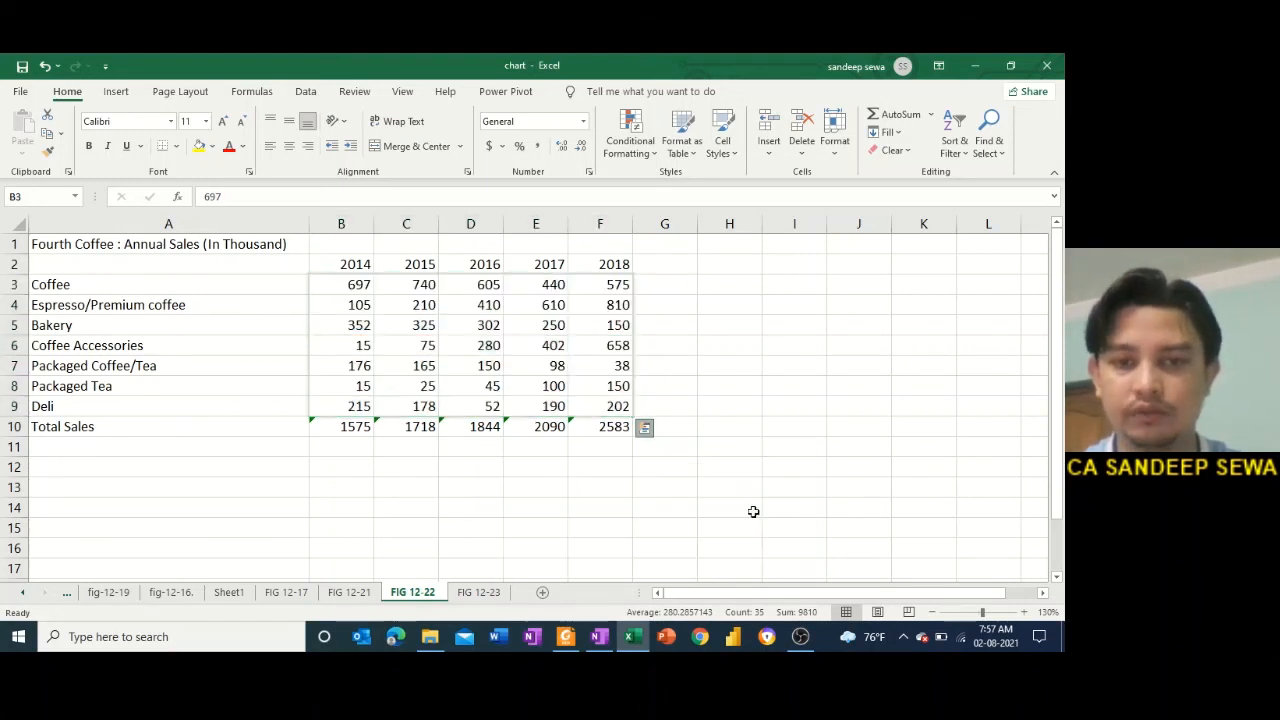
{"action": "left_click", "coordinate": [645, 429]}
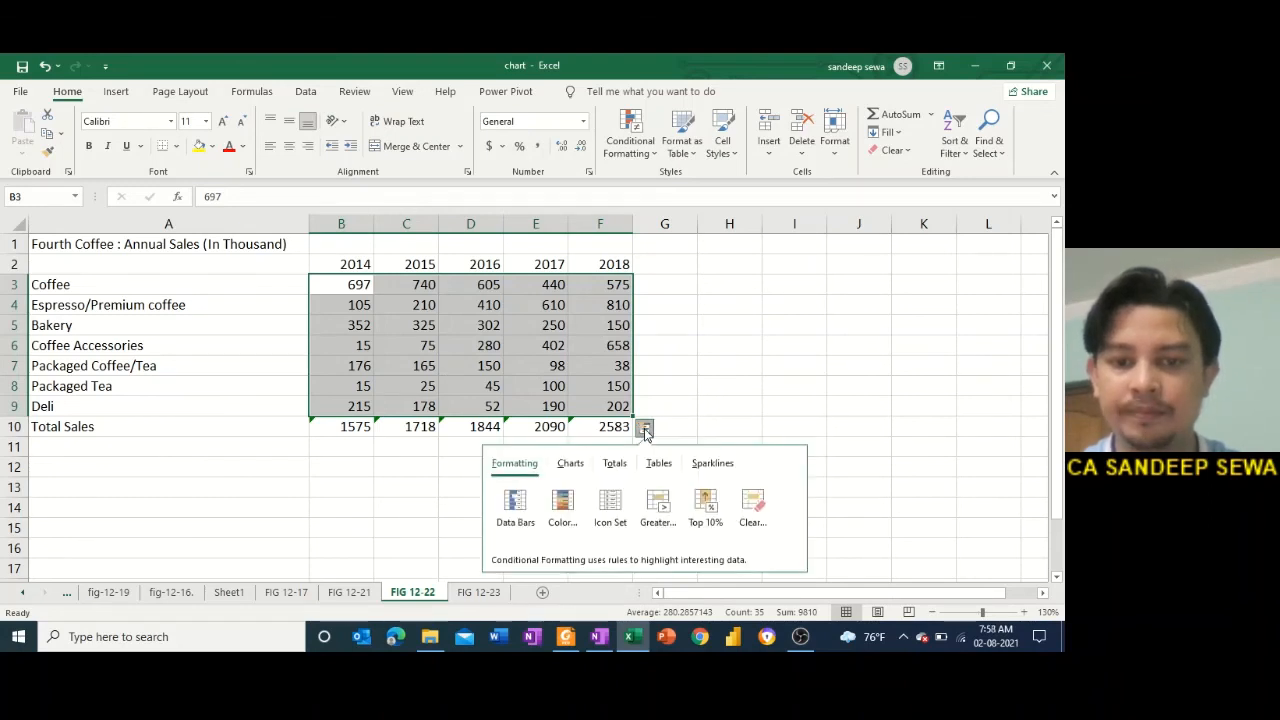
{"action": "left_click", "coordinate": [609, 507]}
{"action": "left_click", "coordinate": [352, 370]}
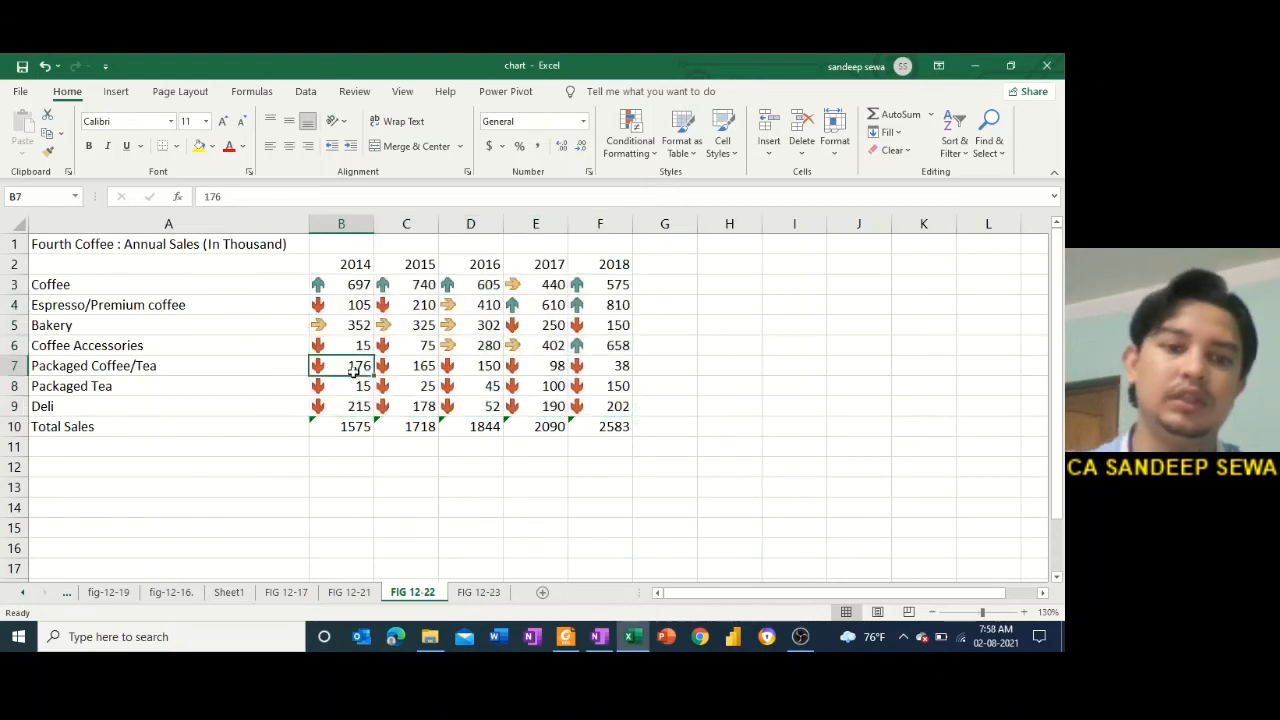
Compare the arrow icons with the yearly values across the Coffee row and in the Bakery row.
{"action": "key", "text": "Up"}
{"action": "key", "text": "Up"}
{"action": "key", "text": "Up"}
{"action": "key", "text": "Up"}
{"action": "key", "text": "Right"}
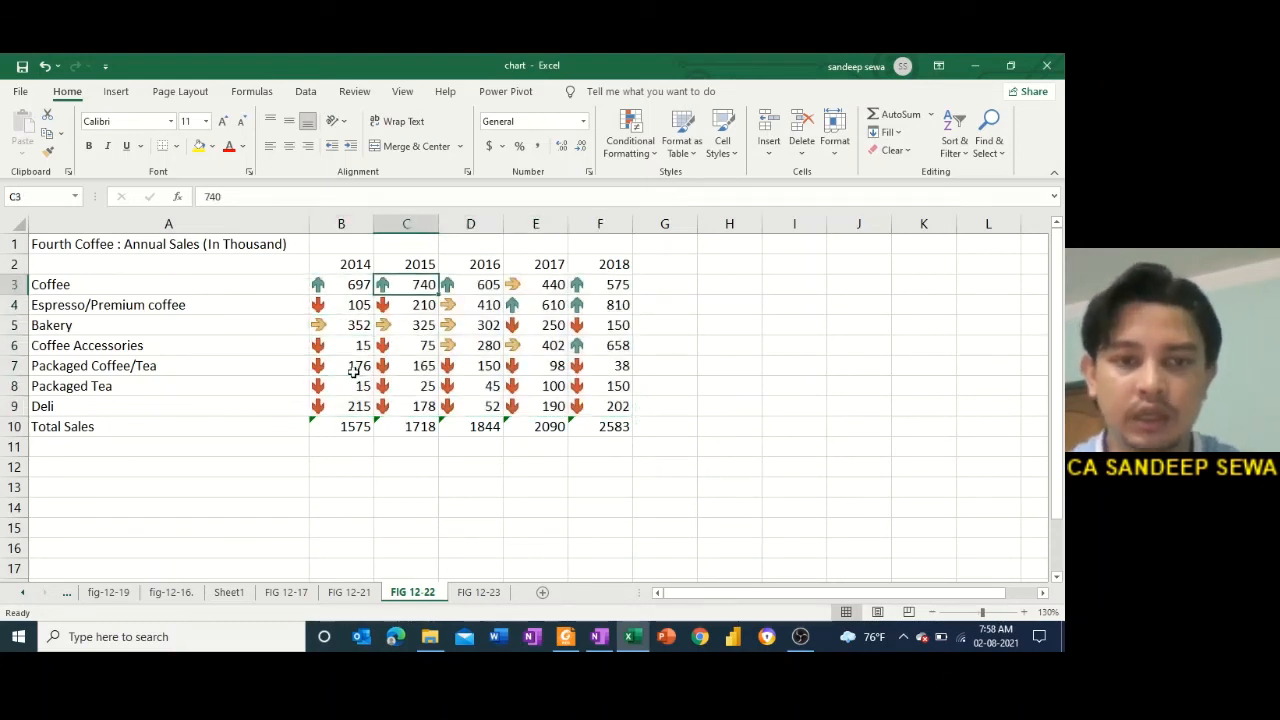
{"action": "key", "text": "Left"}
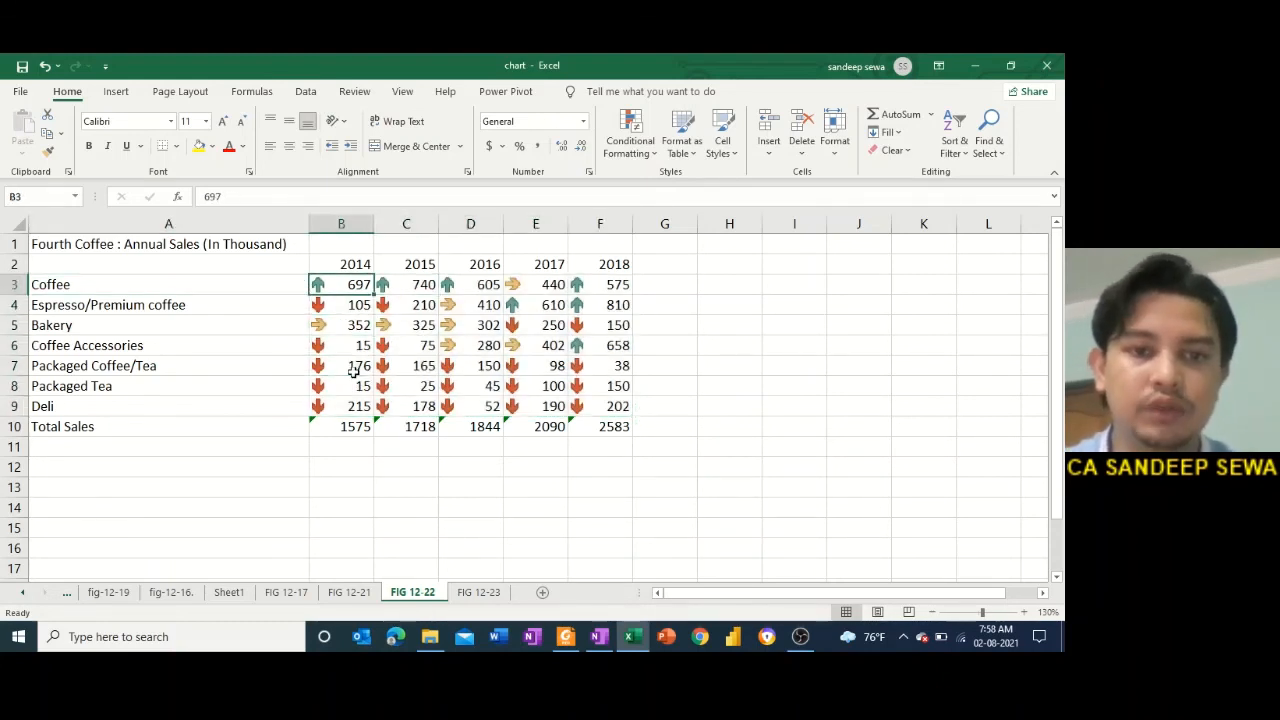
{"action": "key", "text": "Right"}
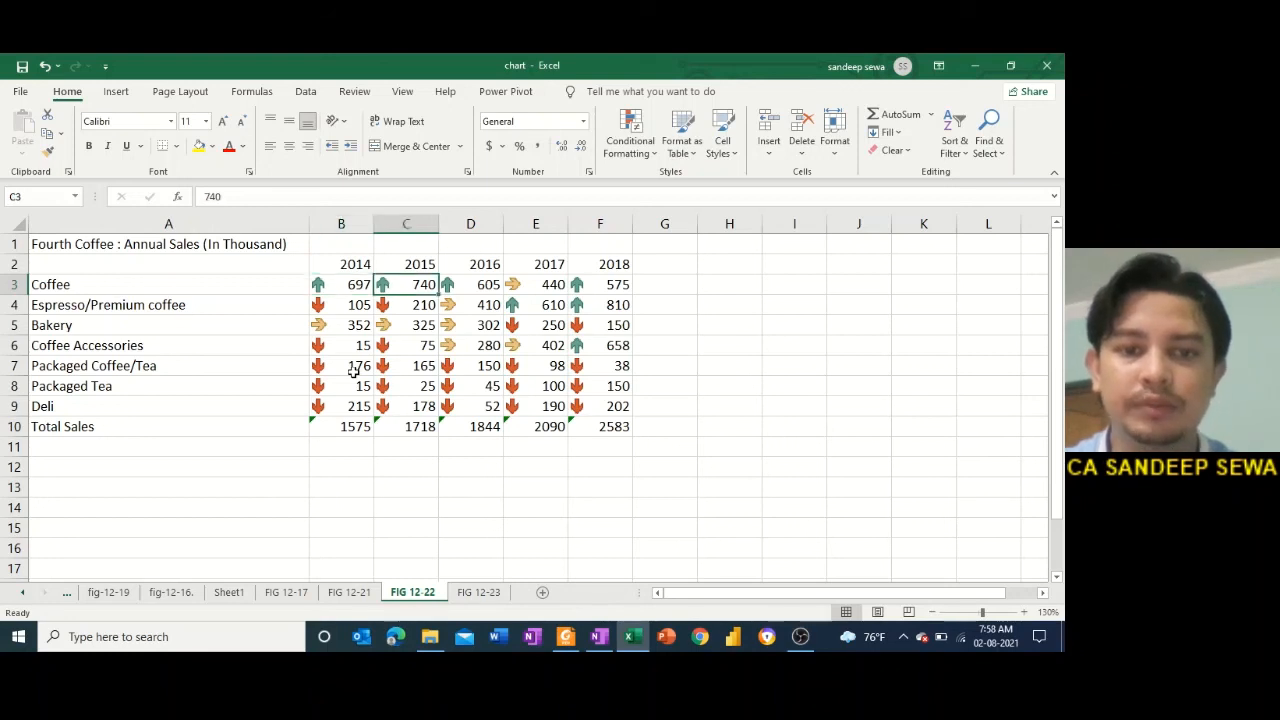
{"action": "key", "text": "Right"}
{"action": "key", "text": "Left"}
{"action": "key", "text": "Left"}
{"action": "key", "text": "shift+Right"}
{"action": "key", "text": "shift+Right"}
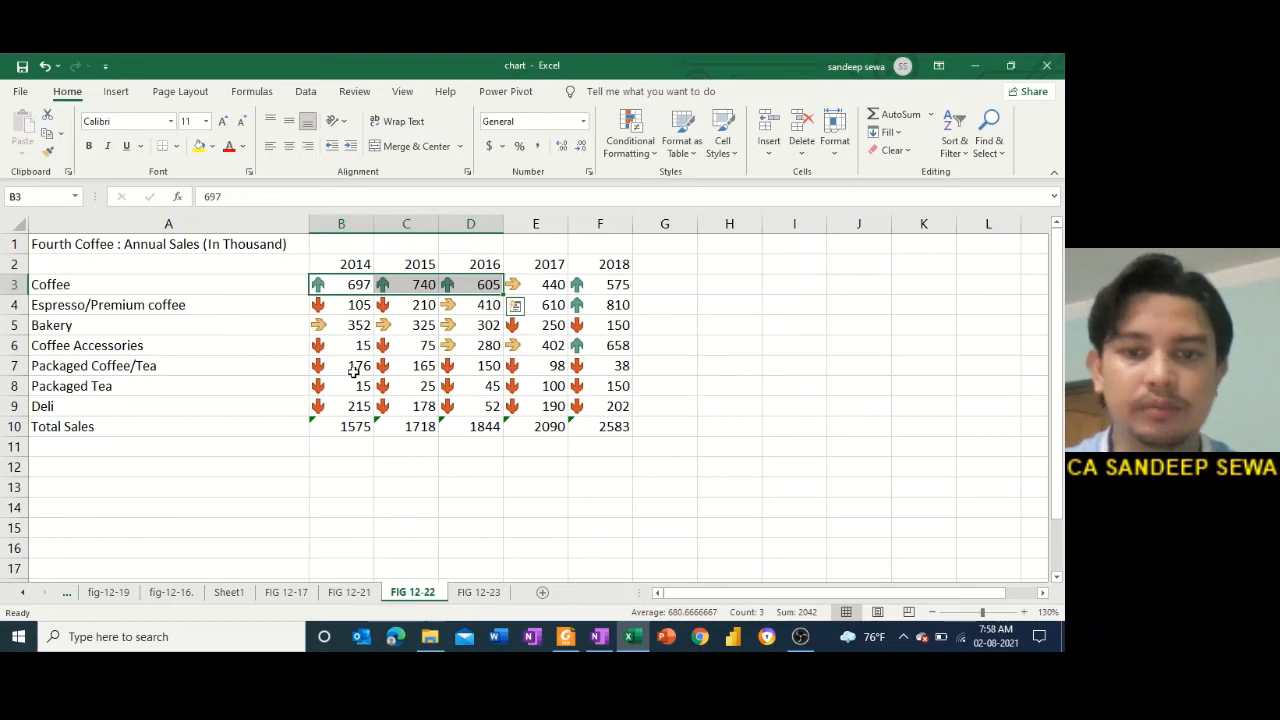
{"action": "key", "text": "Right"}
{"action": "key", "text": "Right"}
{"action": "key", "text": "Right"}
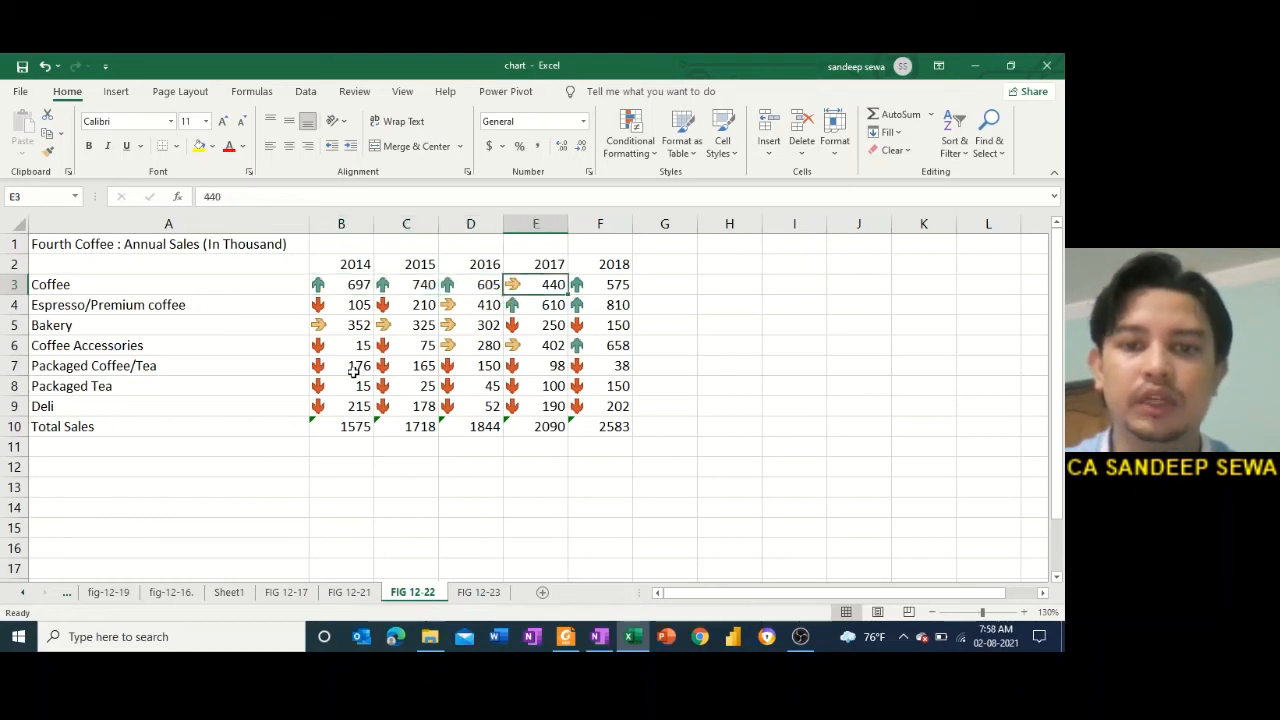
{"action": "key", "text": "Right"}
{"action": "key", "text": "Left"}
{"action": "key", "text": "Left"}
{"action": "key", "text": "Down"}
{"action": "key", "text": "Down"}
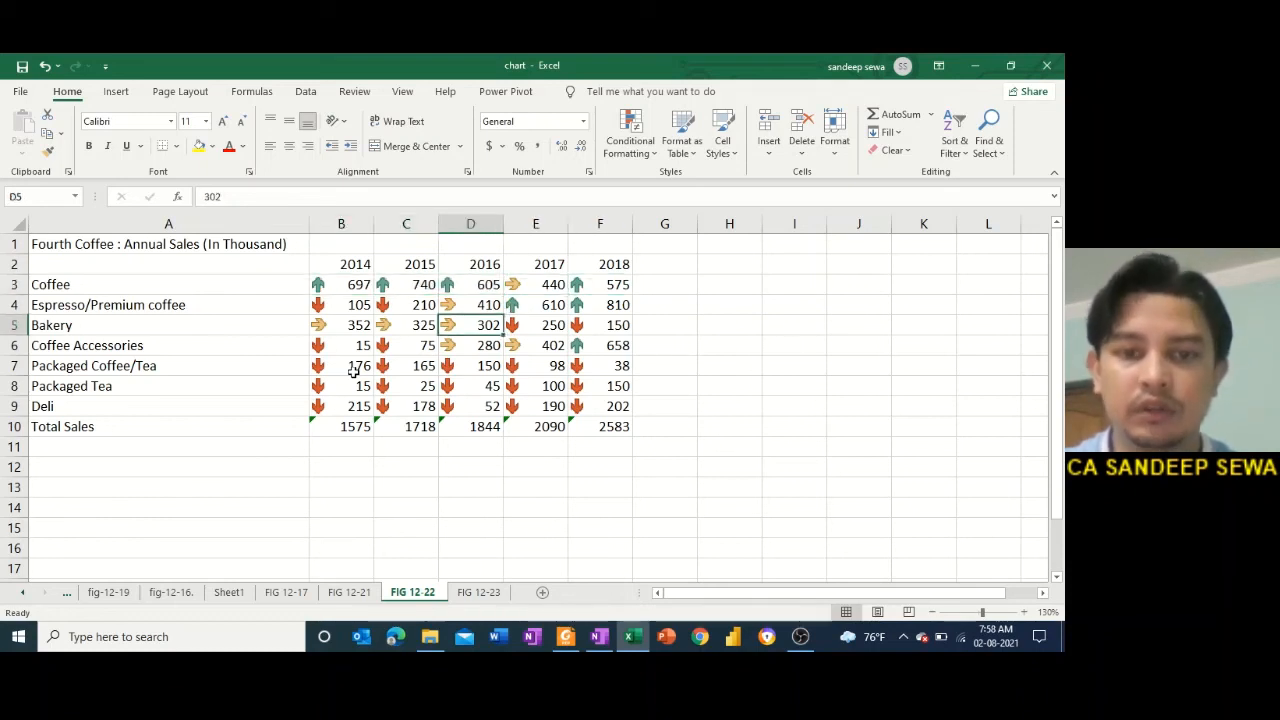
{"action": "key", "text": "Right"}
{"action": "key", "text": "Down"}
{"action": "key", "text": "Up"}
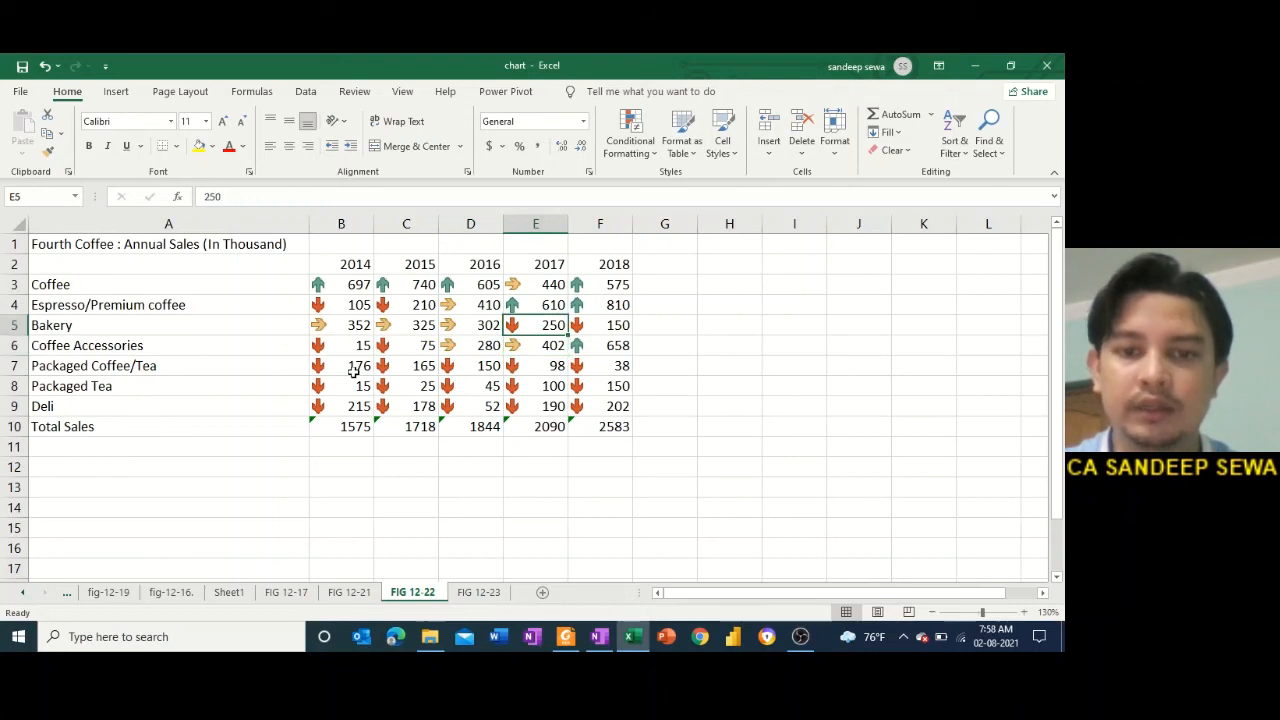
Examine the arrow icons against the yearly values from the Bakery row through Packaged Tea and up to Espresso/Premium coffee in 2016.
{"action": "key", "text": "Right"}
{"action": "key", "text": "Left"}
{"action": "key", "text": "Down"}
{"action": "key", "text": "Down"}
{"action": "key", "text": "Down"}
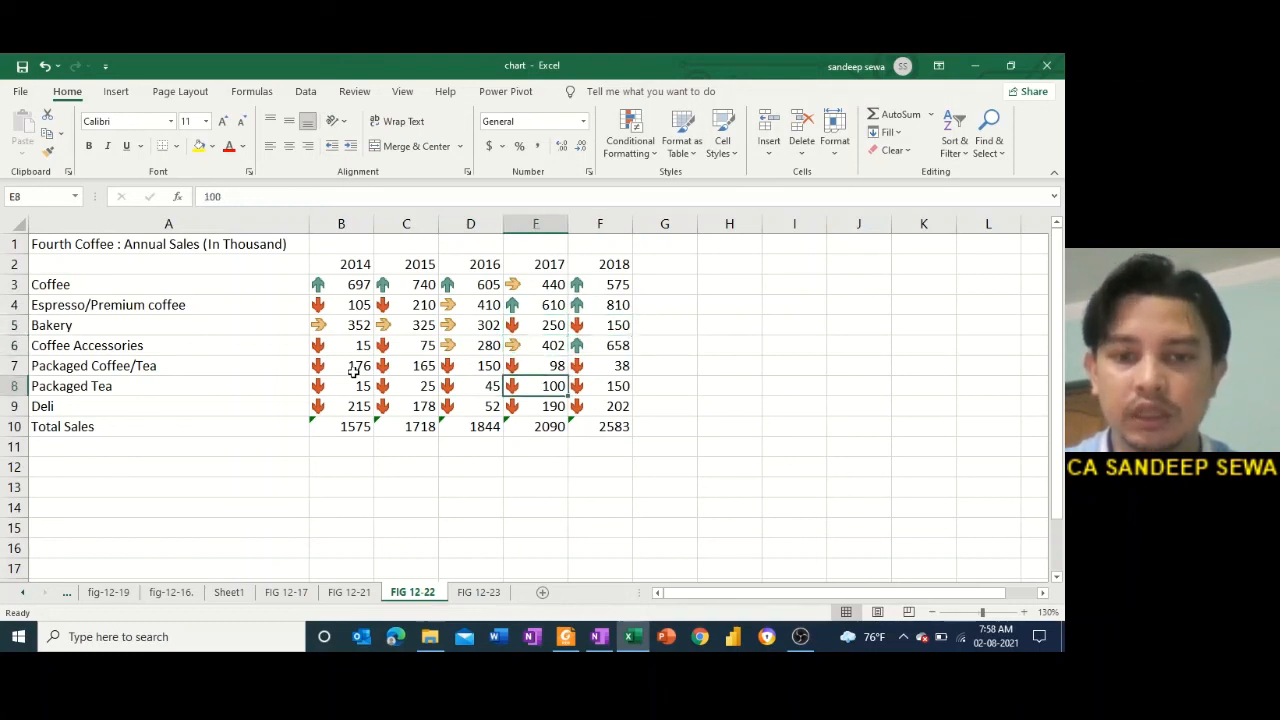
{"action": "key", "text": "Left"}
{"action": "key", "text": "Left"}
{"action": "key", "text": "Up"}
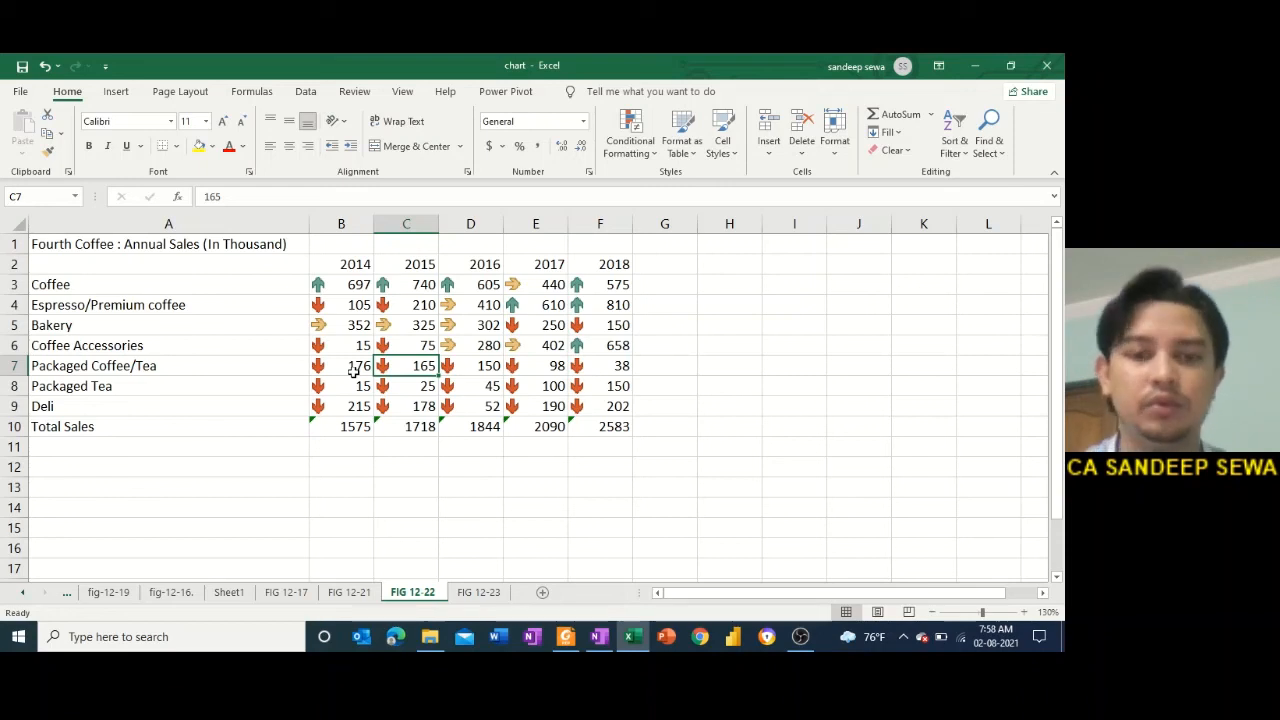
{"action": "key", "text": "Up"}
{"action": "key", "text": "Up"}
{"action": "key", "text": "Right"}
{"action": "key", "text": "Up"}
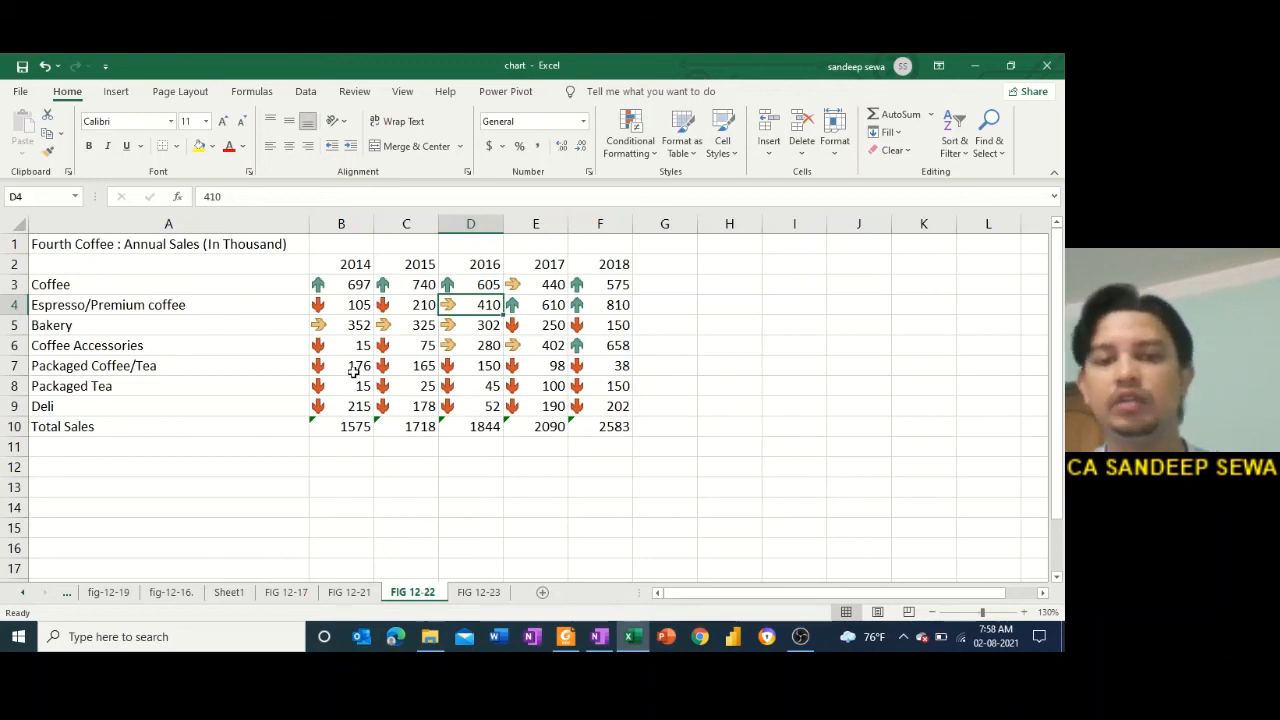
{"action": "left_click", "coordinate": [509, 533]}
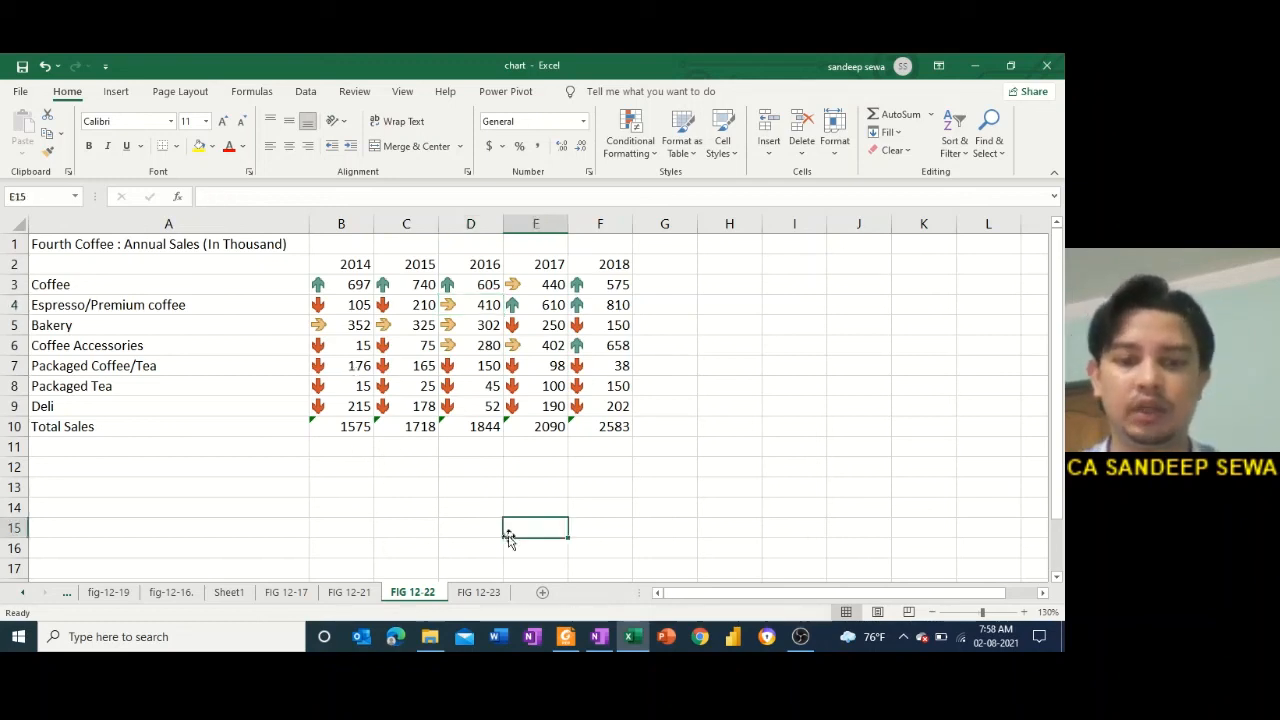
{"action": "left_click", "coordinate": [498, 445]}
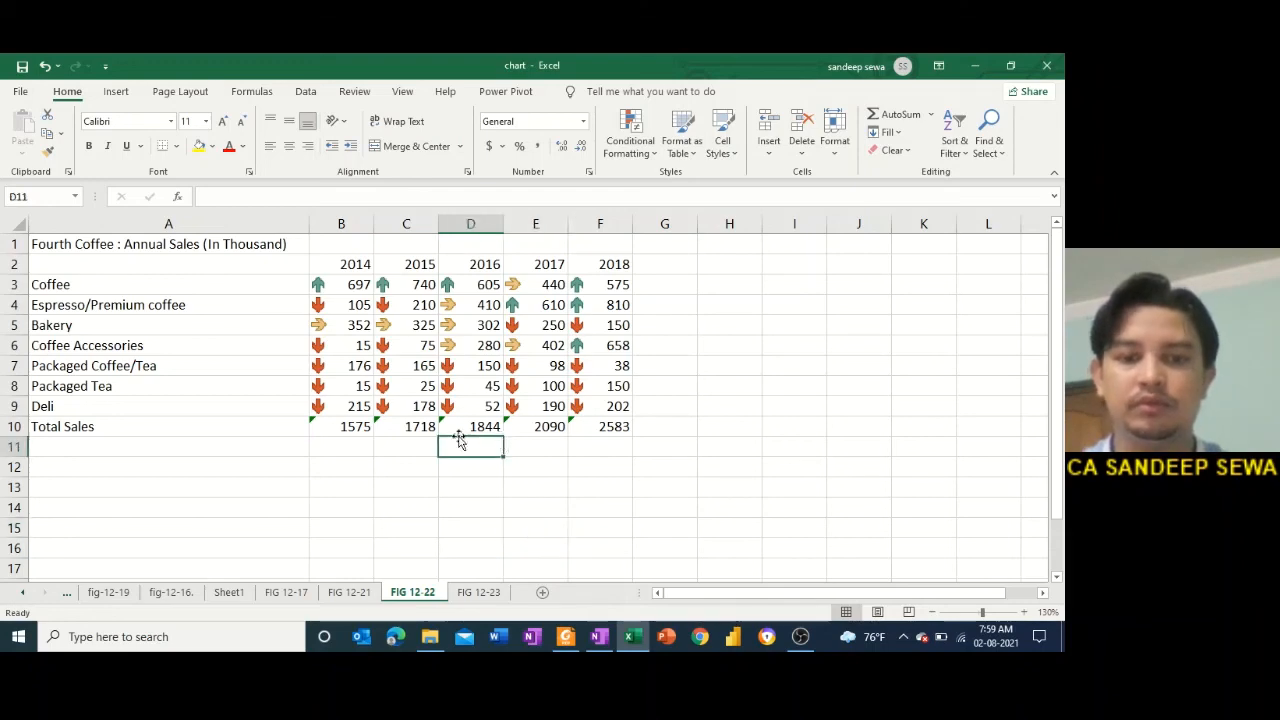
{"action": "left_click", "coordinate": [418, 428]}
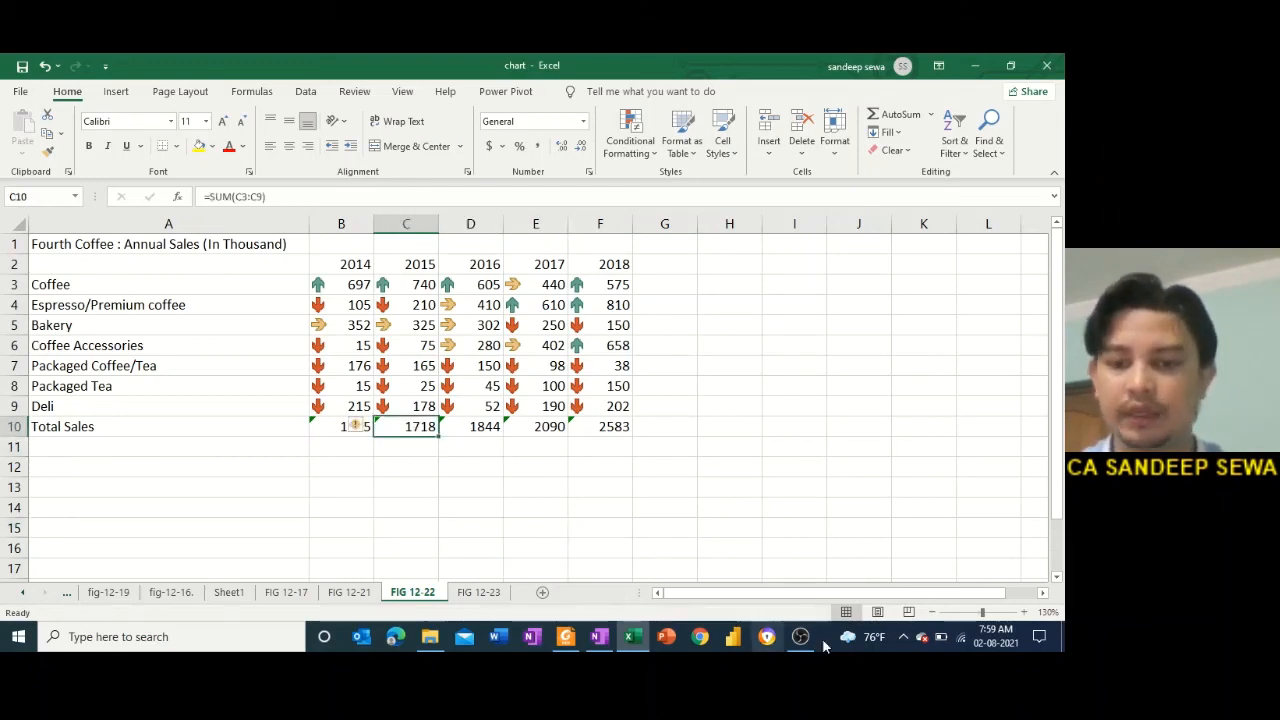